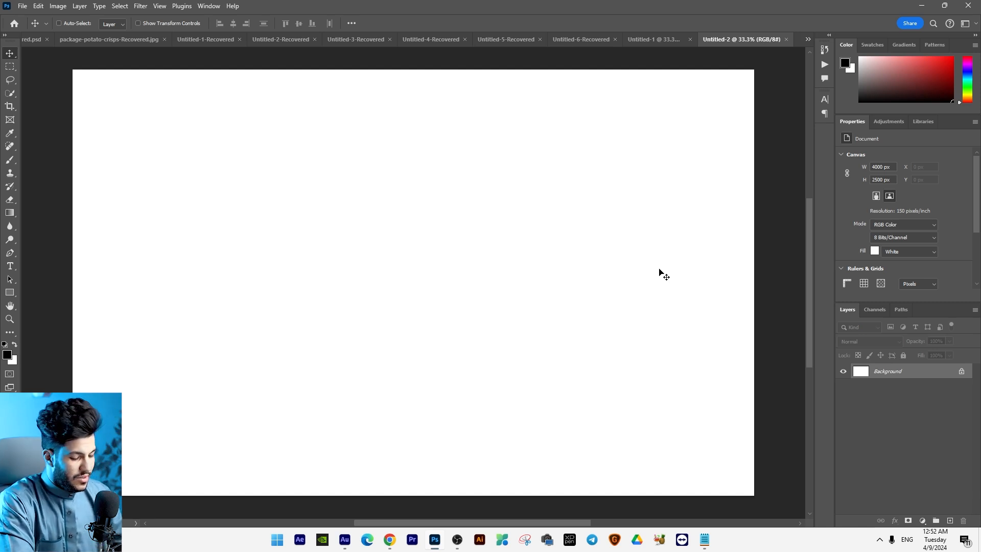
# Step: Add a text layer containing the letter U in BAKRUV Trial Regular at 72 pt
pyautogui.press('t')
pyautogui.click(366, 250)
pyautogui.click(384, 253)
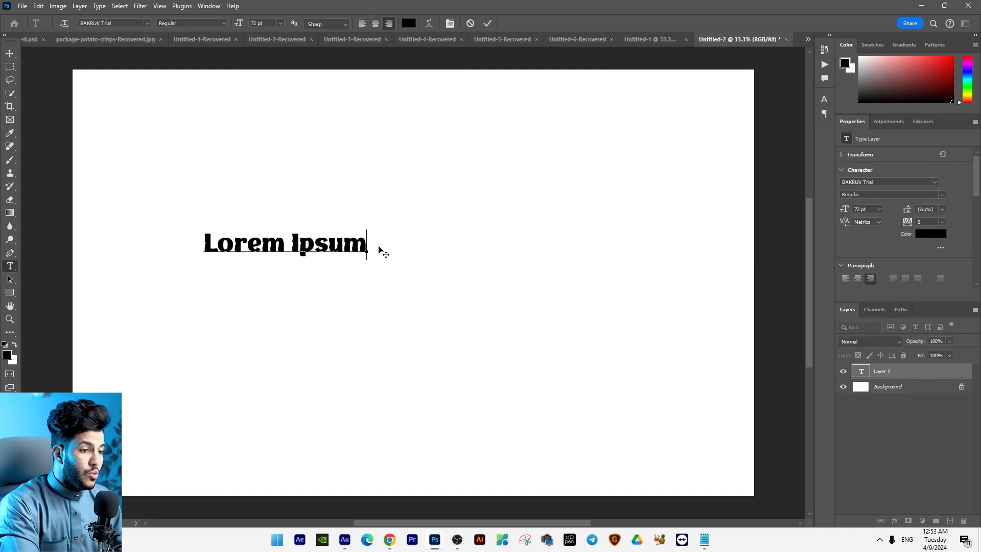
pyautogui.hotkey('ctrl', 'a')
pyautogui.write('U')
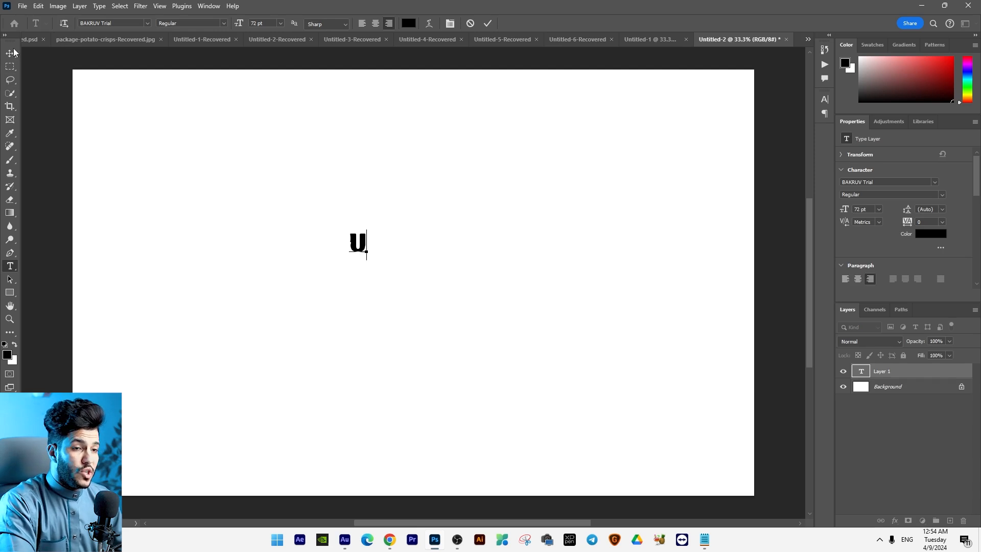
# Step: Move the U toward the middle of the canvas and scale it up to about 468 pt
pyautogui.click(10, 54)
pyautogui.moveTo(402, 305); pyautogui.dragTo(430, 352)
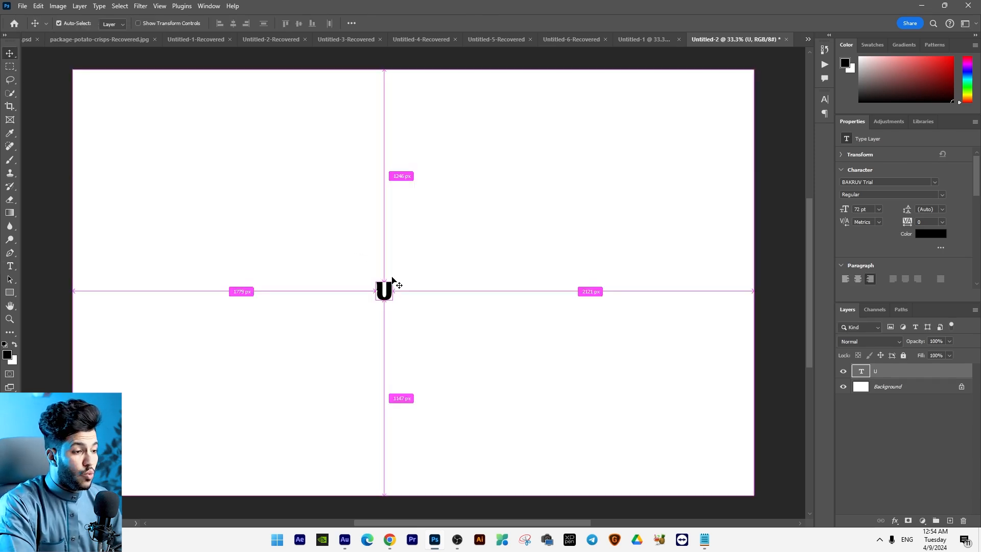
pyautogui.hotkey('ctrl', 't')
pyautogui.moveTo(393, 281); pyautogui.dragTo(440, 203)
pyautogui.press('Return')
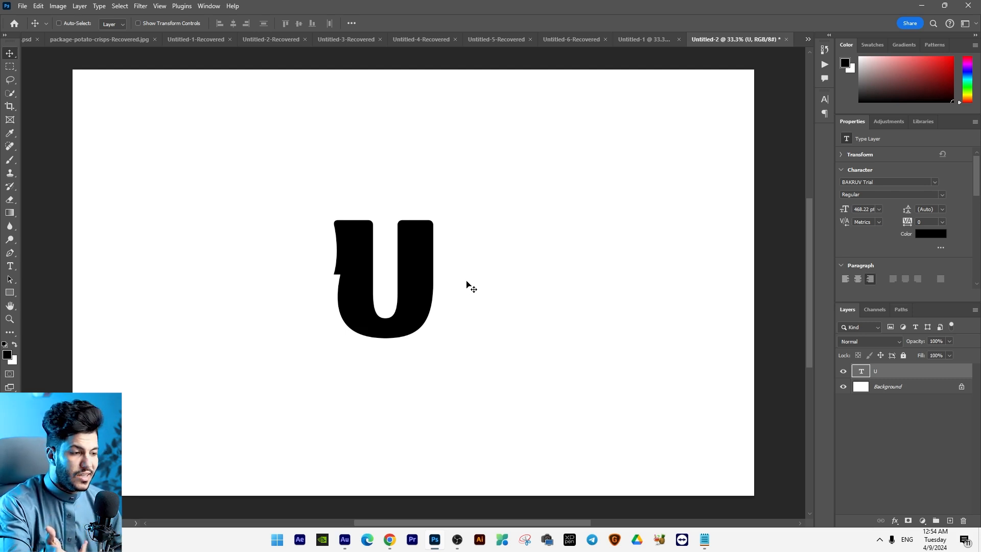
# Step: Undo the extra copy of the U and move the single letter to the right half of the canvas
pyautogui.moveTo(434, 296); pyautogui.dragTo(537, 293)
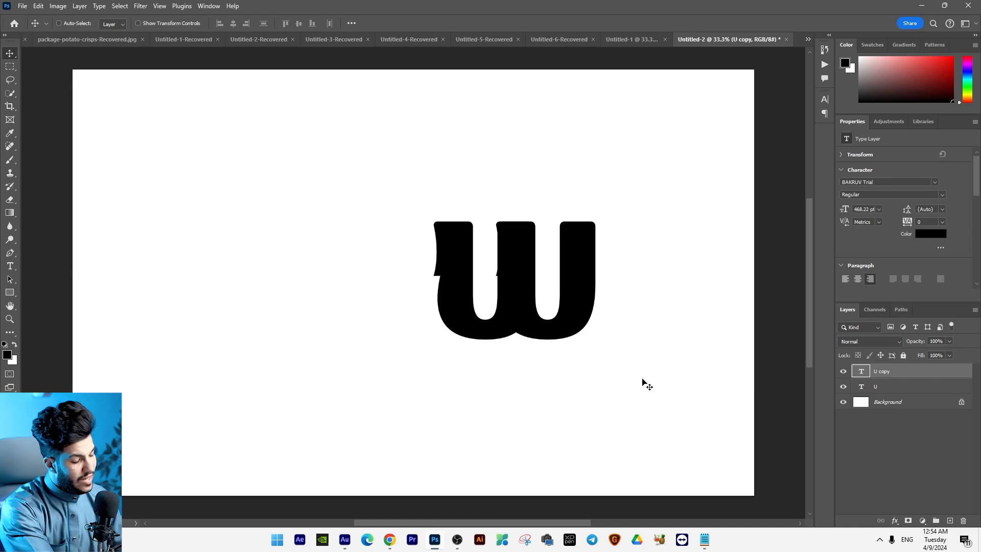
pyautogui.hotkey('ctrl', 'z')
pyautogui.rightClick(591, 296)
pyautogui.click(599, 304)
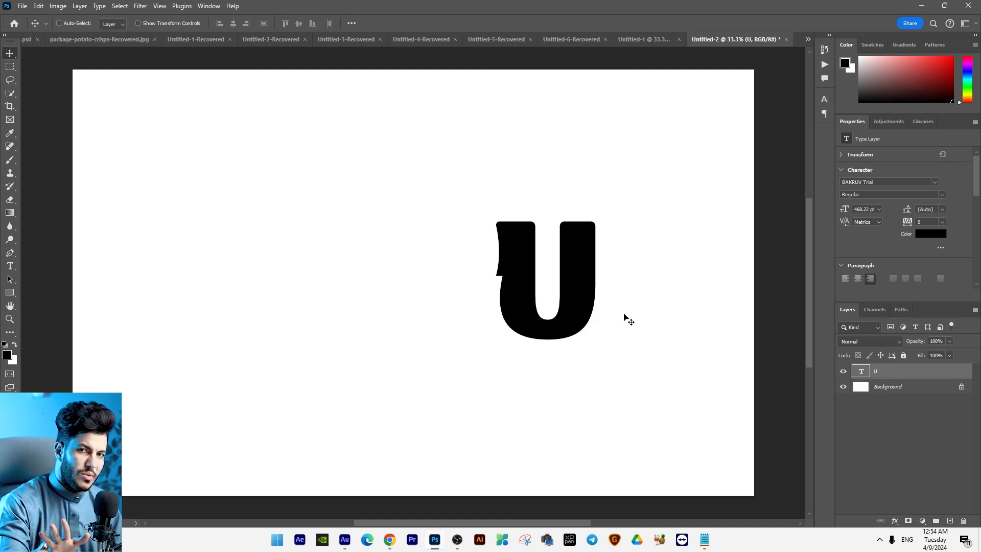
pyautogui.moveTo(593, 284); pyautogui.dragTo(619, 283)
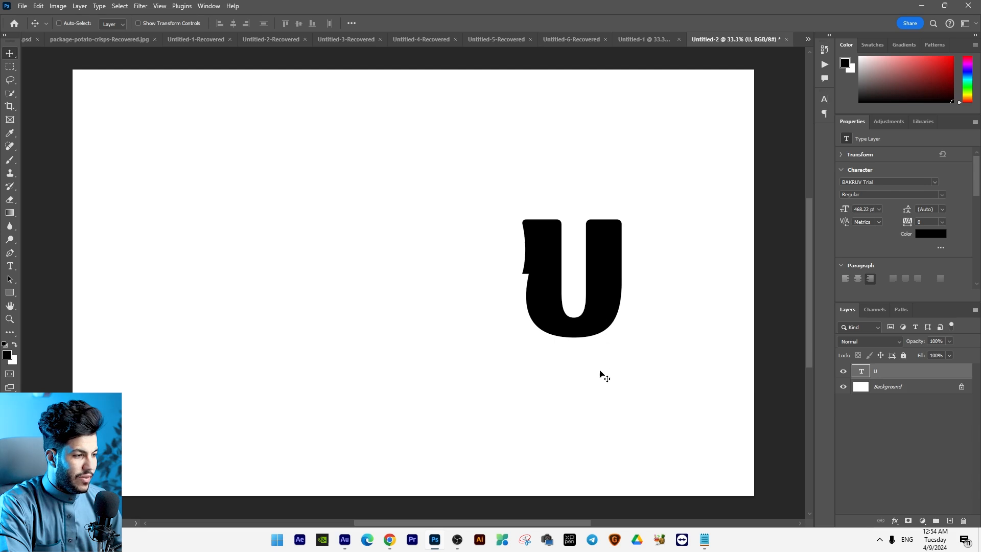
# Step: Duplicate the U to its left and replace the copy's text with a lowercase j
pyautogui.moveTo(602, 296); pyautogui.dragTo(398, 285)
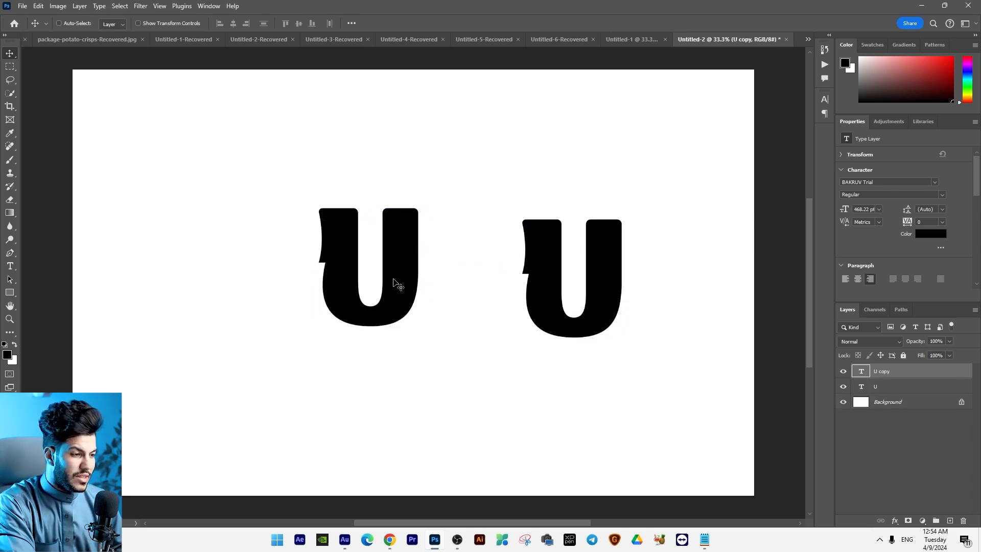
pyautogui.press('t')
pyautogui.click(400, 279)
pyautogui.hotkey('ctrl', 'a')
pyautogui.write('J')
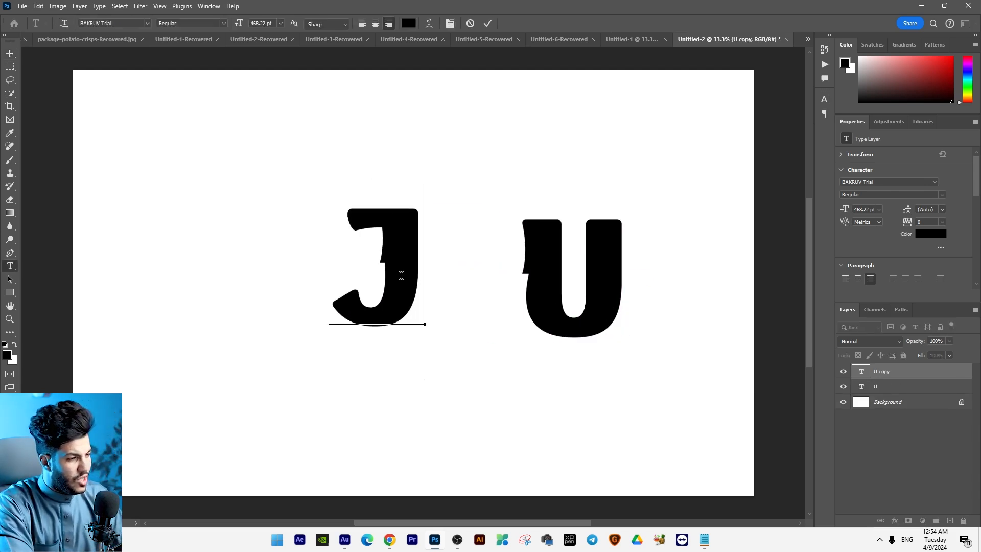
pyautogui.press('BackSpace')
pyautogui.write('j')
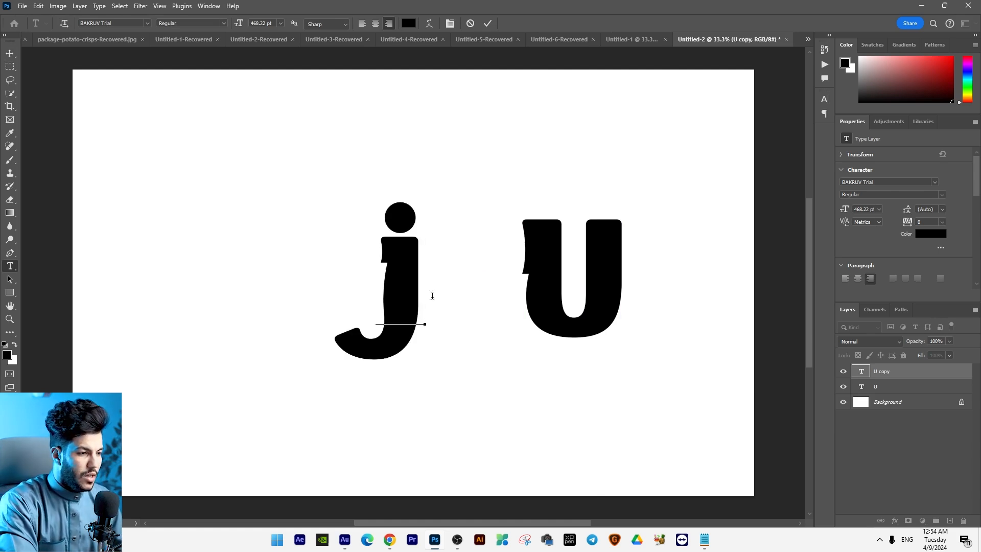
pyautogui.hotkey('ctrl', 'Return')
# Step: Position the j over the U's left stem so its hook hangs below the U, nudging it down slightly
pyautogui.press('v')
pyautogui.moveTo(455, 333); pyautogui.dragTo(578, 392)
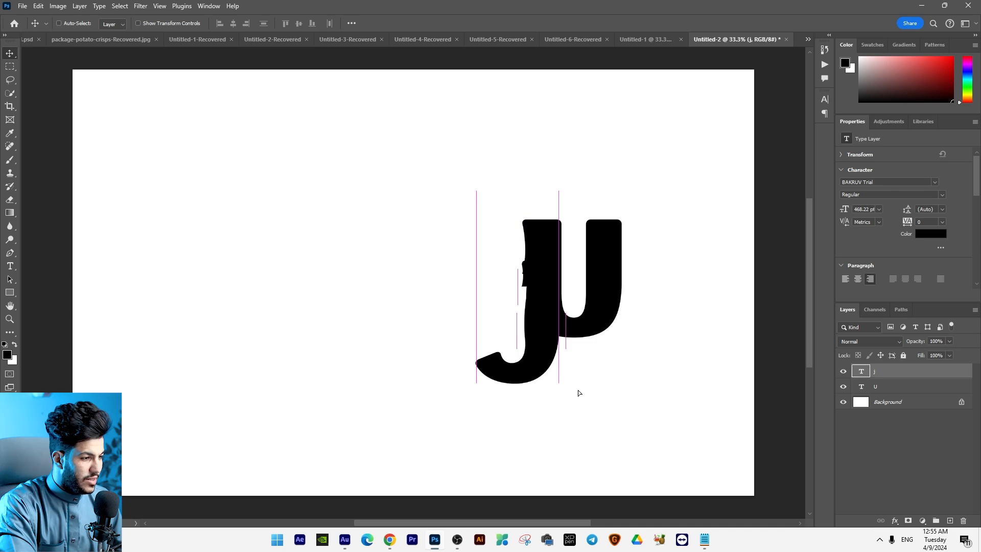
pyautogui.press('Down')
pyautogui.press('Down')
pyautogui.press('Down')
pyautogui.press('Down')
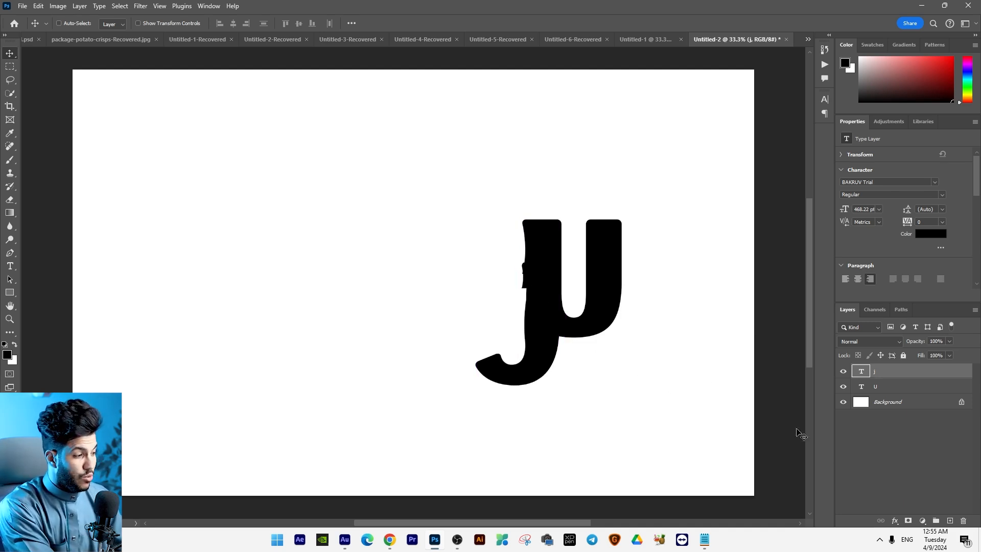
# Step: Add a layer mask to the j and paint black over its notch protruding from the U's left stem
pyautogui.click(908, 521)
pyautogui.press('b')
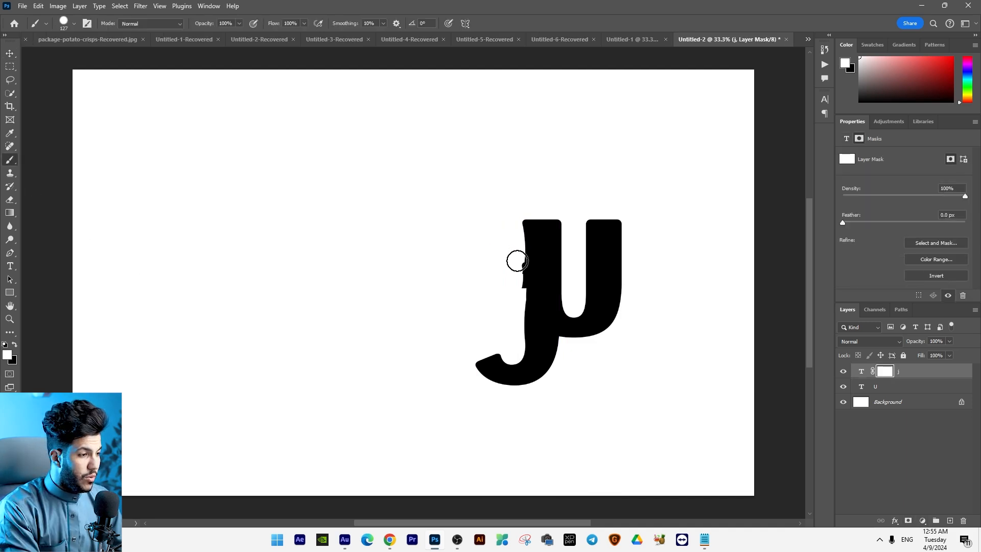
pyautogui.press('x')
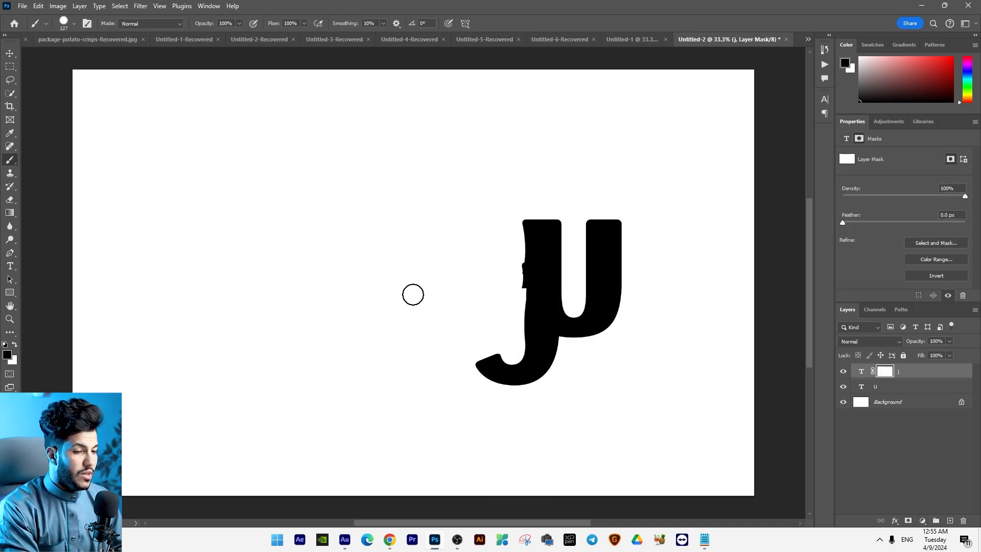
pyautogui.moveTo(519, 262); pyautogui.dragTo(521, 284)
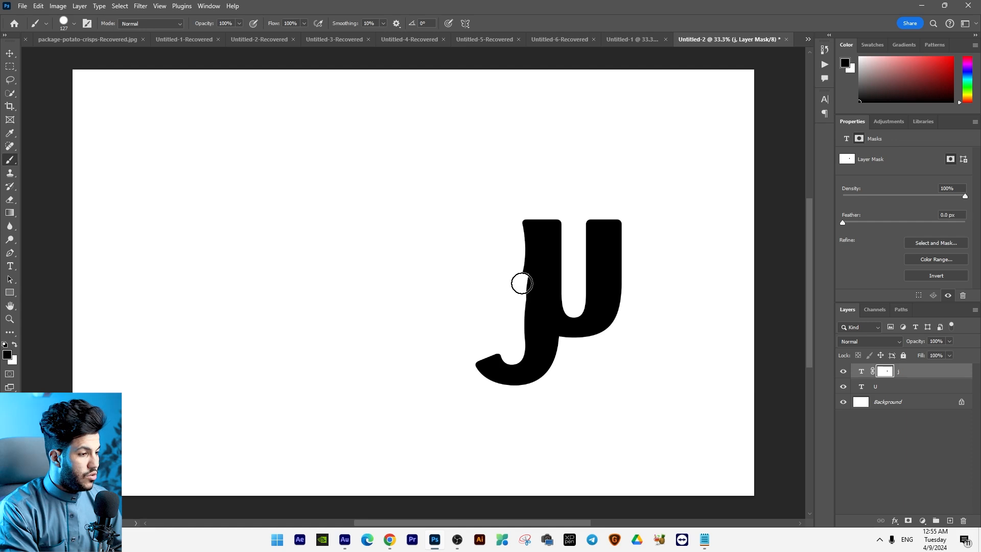
pyautogui.click(9, 53)
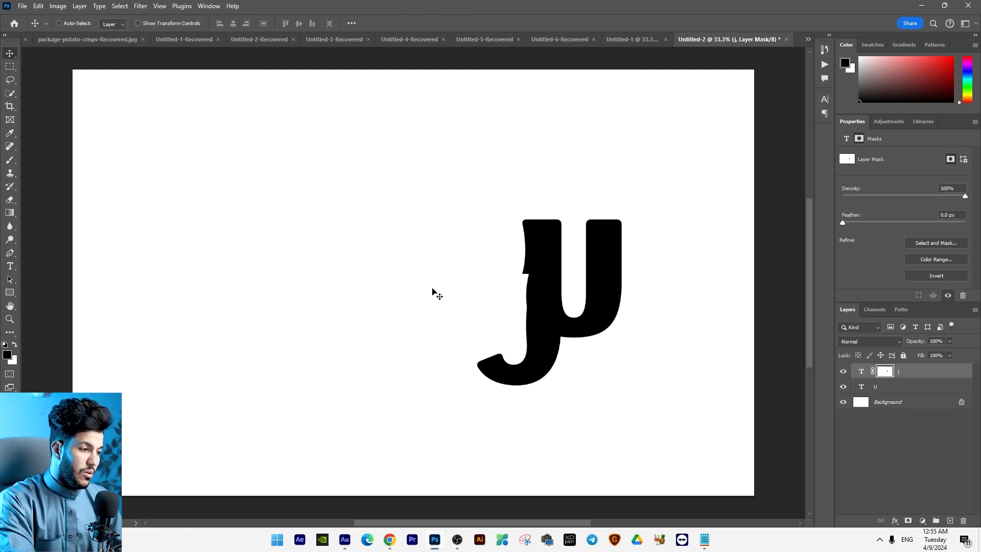
# Step: Duplicate the U to the left of the joined letters and replace the copy's text with a lowercase g
pyautogui.hscroll(3, 409, 282)
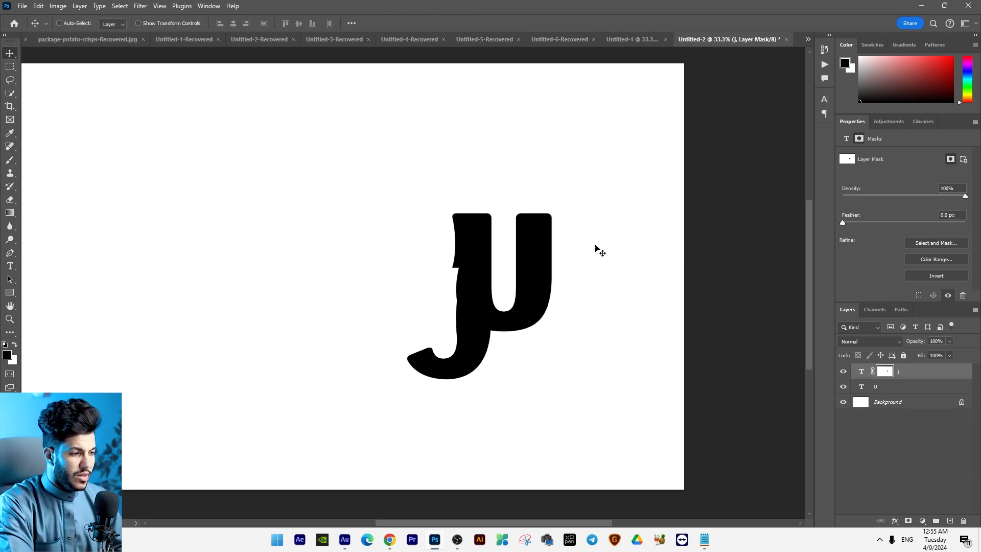
pyautogui.keyDown('ctrl'); pyautogui.click(540, 255); pyautogui.keyUp('ctrl')
pyautogui.keyDown('alt'); pyautogui.moveTo(554, 269); pyautogui.dragTo(370, 256); pyautogui.keyUp('alt')
pyautogui.press('t')
pyautogui.click(348, 252)
pyautogui.hotkey('ctrl', 'a')
pyautogui.write('o')
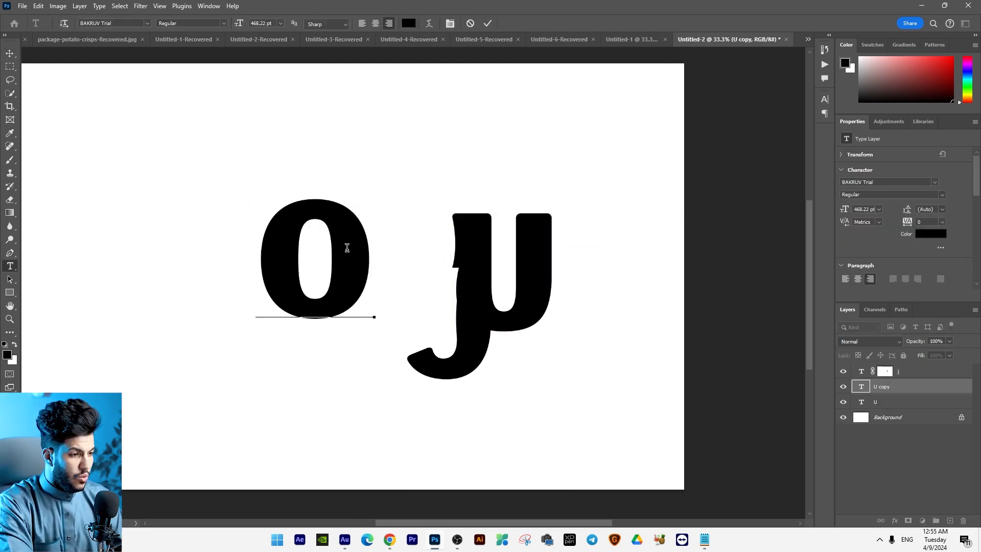
pyautogui.press('BackSpace')
pyautogui.write('g')
# Step: Place the g just left of the j, enlarge it and line up its top with the neighbouring letters
pyautogui.keyDown('ctrl'); pyautogui.moveTo(347, 248); pyautogui.dragTo(417, 243); pyautogui.keyUp('ctrl')
pyautogui.keyDown('alt'); pyautogui.moveTo(439, 173); pyautogui.dragTo(446, 164); pyautogui.keyUp('alt')
pyautogui.press('Return')
pyautogui.moveTo(425, 230); pyautogui.dragTo(426, 221)
pyautogui.moveTo(508, 281); pyautogui.dragTo(531, 250)
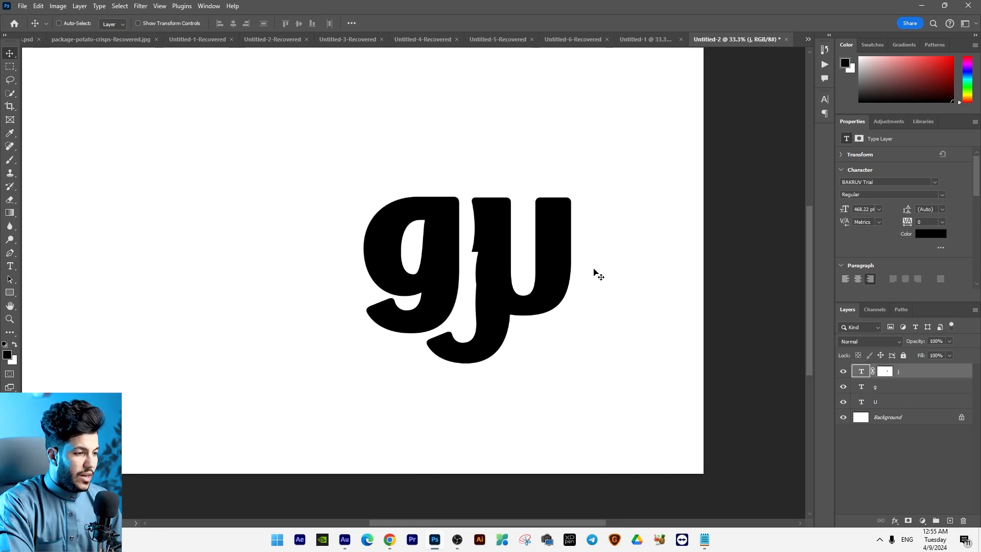
# Step: Duplicate the U to the left of the g and align it with a new horizontal guide at the U's base
pyautogui.keyDown('ctrl'); pyautogui.moveTo(567, 245); pyautogui.dragTo(349, 247); pyautogui.keyUp('ctrl')
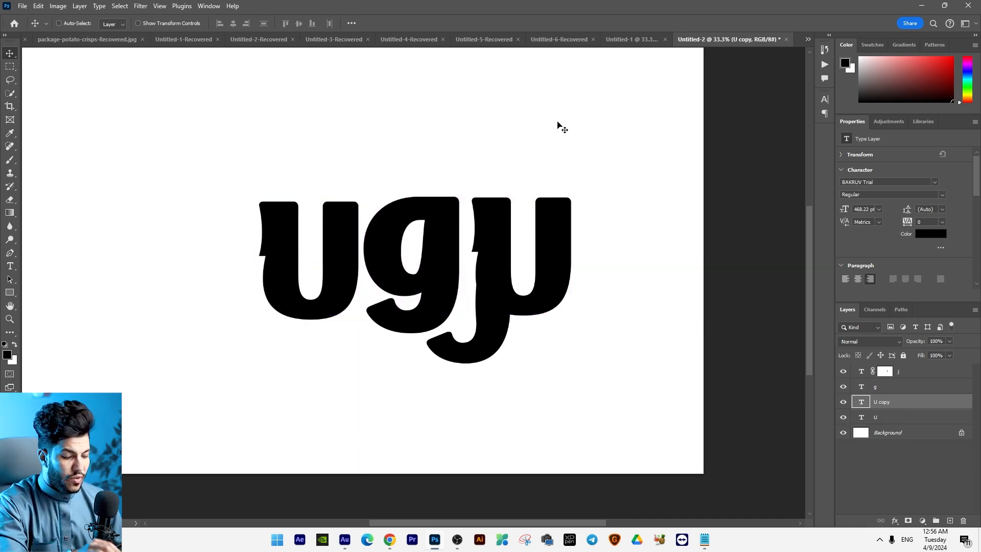
pyautogui.hotkey('ctrl', 'r')
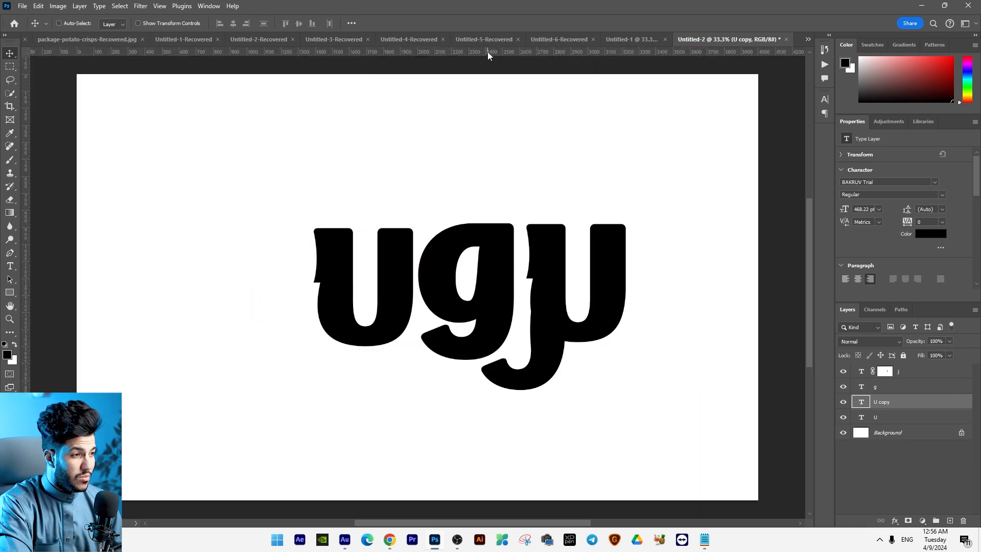
pyautogui.moveTo(485, 51); pyautogui.dragTo(524, 339)
pyautogui.rightClick(400, 292)
pyautogui.click(412, 297)
pyautogui.hotkey('shift', 'Up')
pyautogui.hotkey('shift', 'Up')
pyautogui.moveTo(597, 338); pyautogui.dragTo(597, 344)
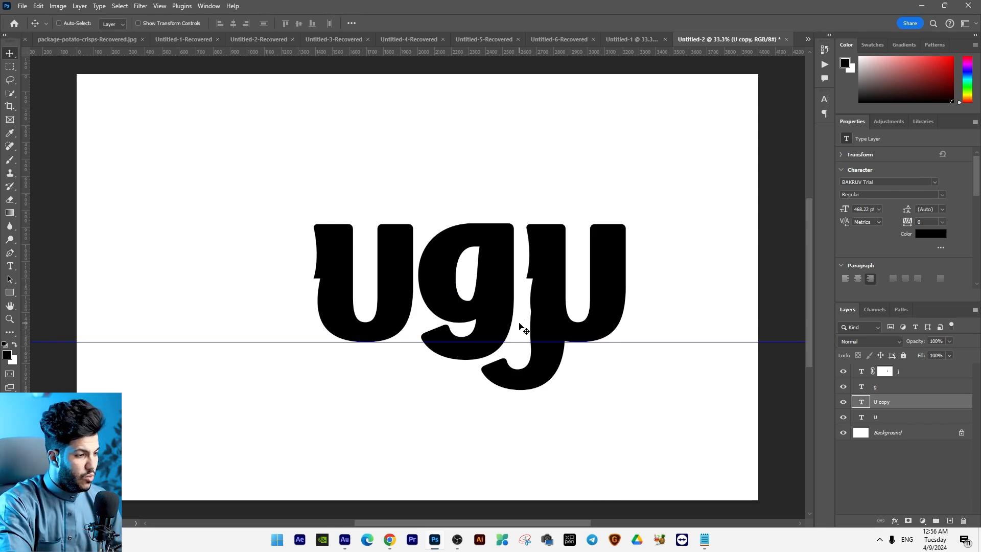
# Step: Scale the g up slightly to 535.6 pt
pyautogui.keyDown('ctrl'); pyautogui.click(504, 294); pyautogui.keyUp('ctrl')
pyautogui.hotkey('ctrl', 't')
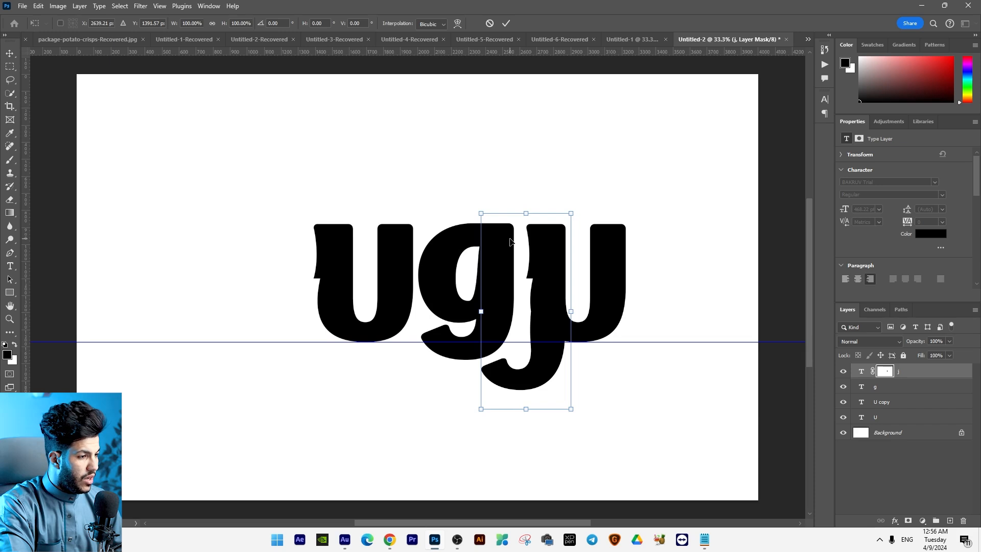
pyautogui.press('Escape')
pyautogui.rightClick(449, 248)
pyautogui.click(460, 254)
pyautogui.hotkey('ctrl', 't')
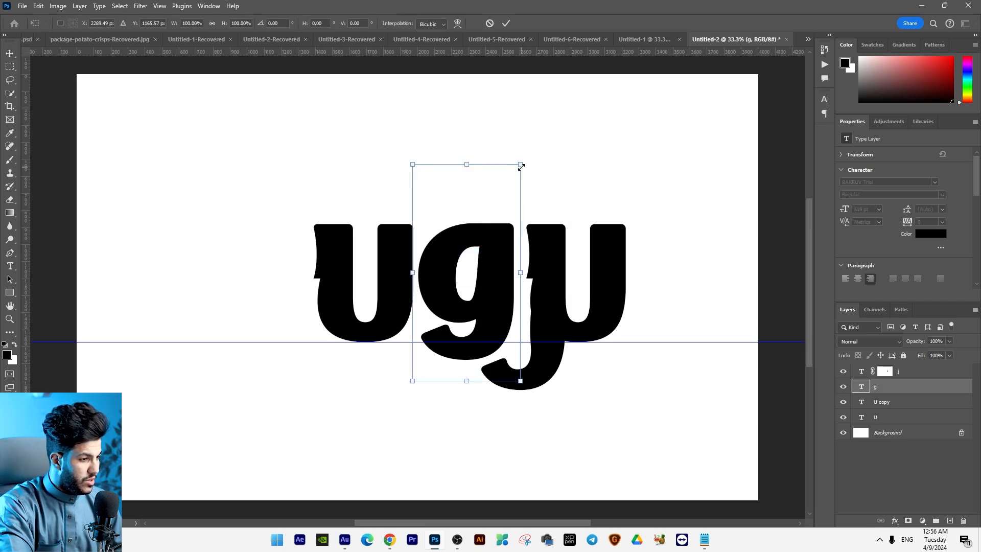
pyautogui.press('Escape')
# Step: Extend the word leftward with another overlapping U copy and a g copy joined to that U's left stem
pyautogui.moveTo(400, 287); pyautogui.dragTo(339, 289)
pyautogui.hotkey('ctrl', 'j')
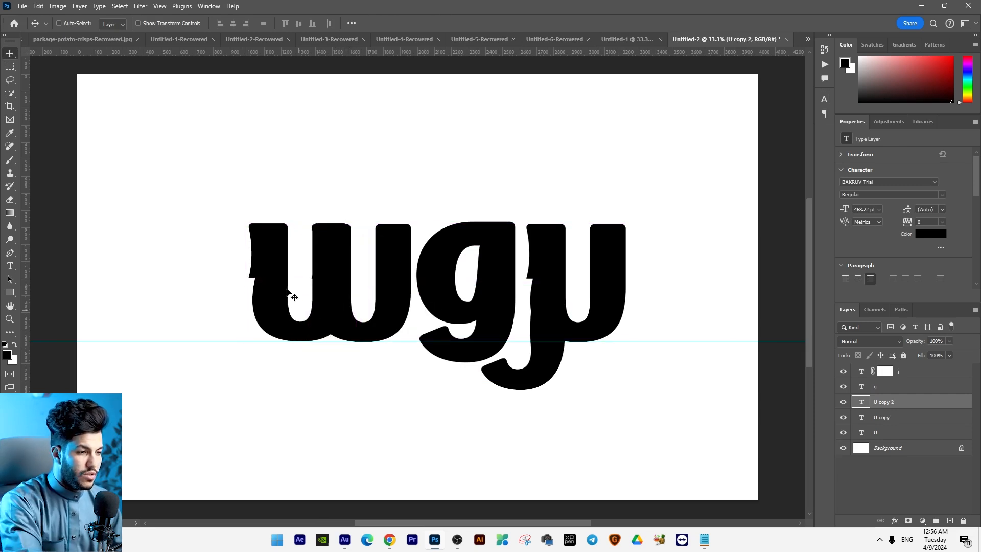
pyautogui.rightClick(505, 278)
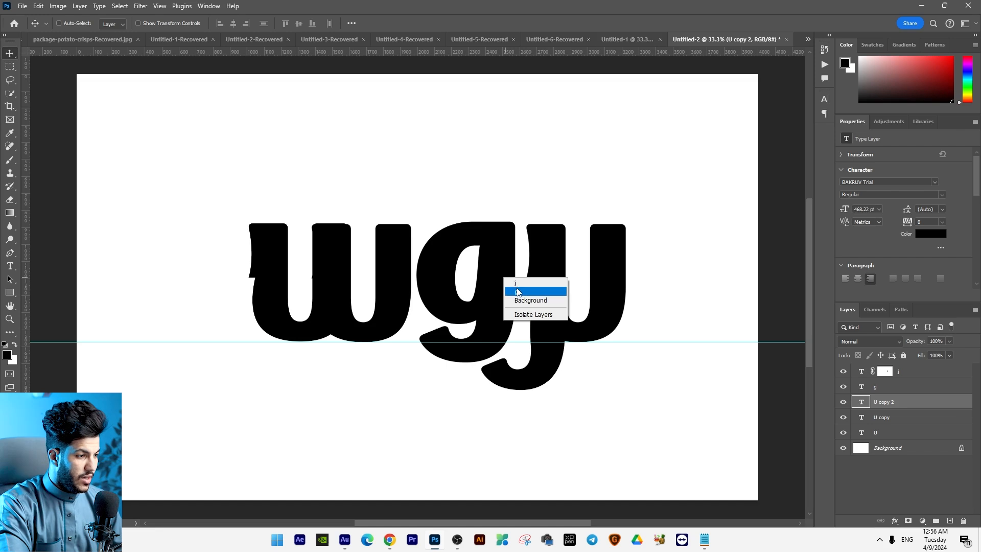
pyautogui.click(517, 292)
pyautogui.hotkey('ctrl', 'j')
pyautogui.moveTo(470, 280); pyautogui.dragTo(281, 281)
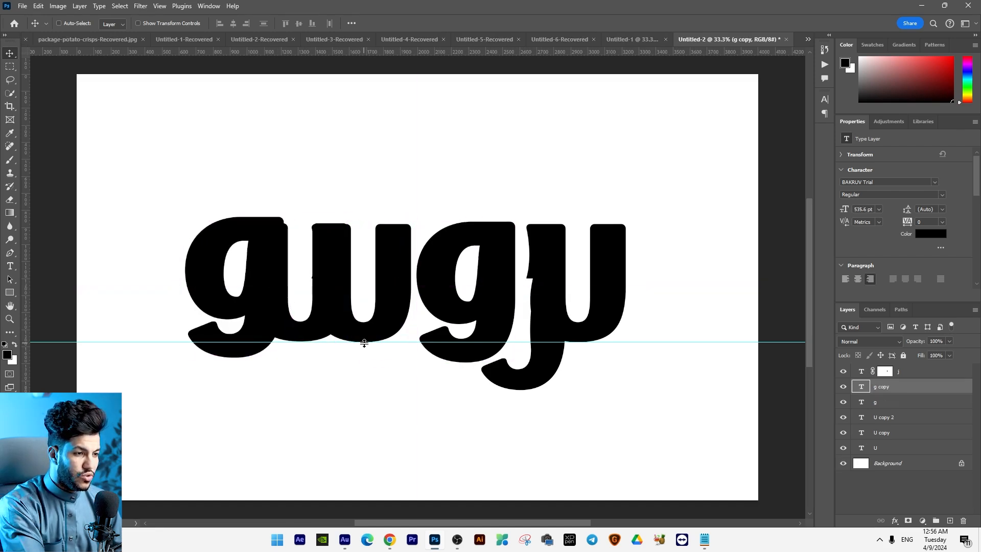
pyautogui.hotkey('shift', 'Right')
pyautogui.hotkey('shift', 'Right')
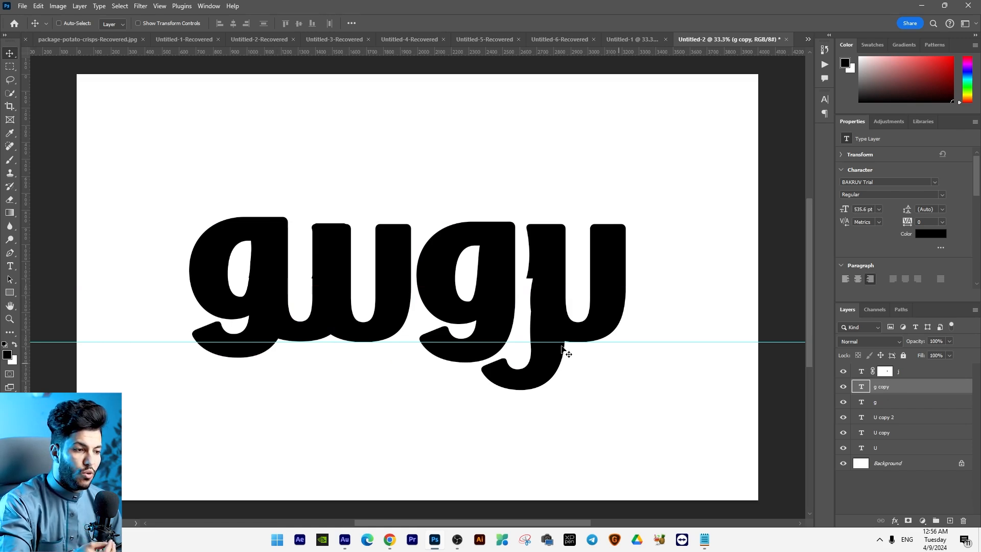
# Step: Draw a black circular dot below the rightmost U with the Ellipse tool and place a copy above the letters
pyautogui.keyDown('ctrl'); pyautogui.click(608, 277); pyautogui.keyUp('ctrl')
pyautogui.press('u')
pyautogui.hotkey('shift', 'u')
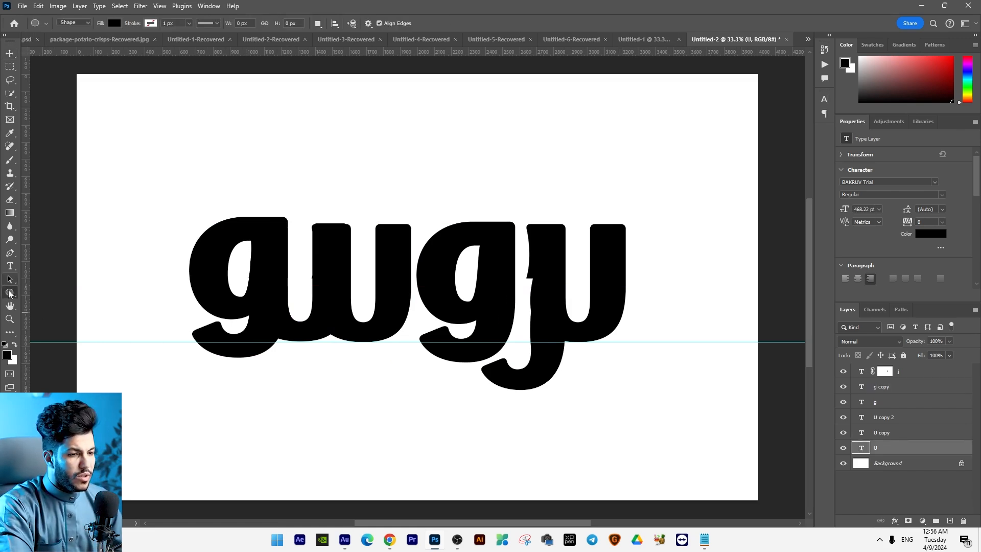
pyautogui.moveTo(585, 360); pyautogui.dragTo(431, 216)
pyautogui.hotkey('ctrl', 't')
pyautogui.press('Return')
# Step: Add two more dot copies above the leftmost U shapes, size the last about 208 x 198 px and nudge it left
pyautogui.moveTo(436, 221); pyautogui.dragTo(478, 271)
pyautogui.hotkey('ctrl', 't')
pyautogui.press('Return')
pyautogui.press('Down')
pyautogui.press('Left')
pyautogui.press('Left')
pyautogui.press('Left')
pyautogui.press('Left')
pyautogui.press('Left')
pyautogui.press('Left')
pyautogui.press('Left')
pyautogui.press('Left')
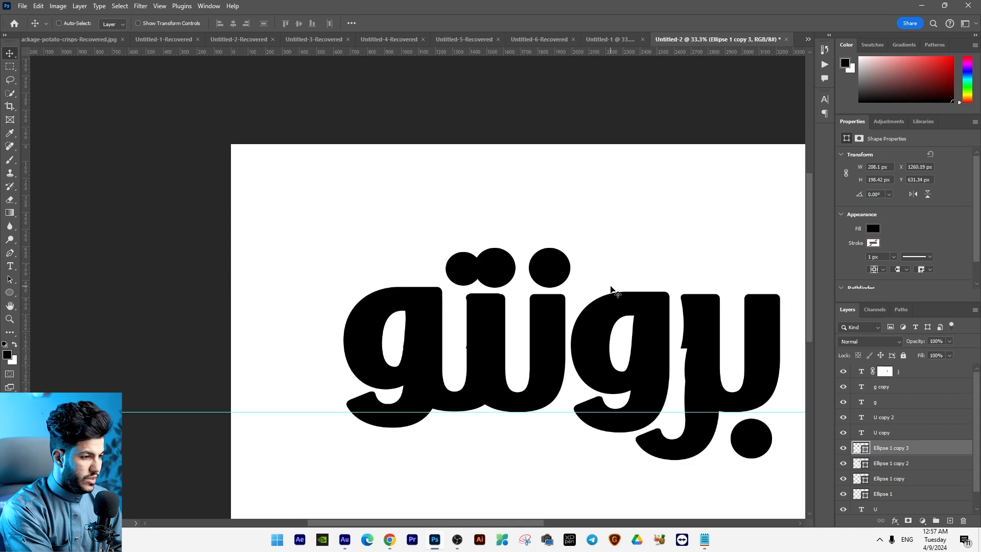
# Step: Add a horizontal guide along the letters' tops and move the existing guide to the lowest point of the j's tail
pyautogui.hotkey('ctrl', '-')
pyautogui.moveTo(612, 329); pyautogui.dragTo(599, 470)
pyautogui.moveTo(628, 401); pyautogui.dragTo(482, 415)
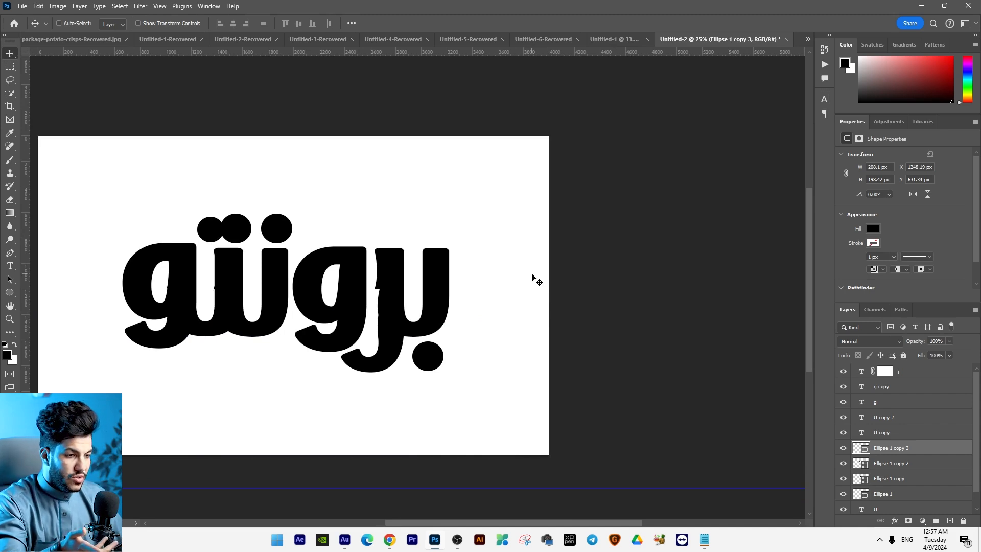
pyautogui.moveTo(244, 333); pyautogui.dragTo(327, 287)
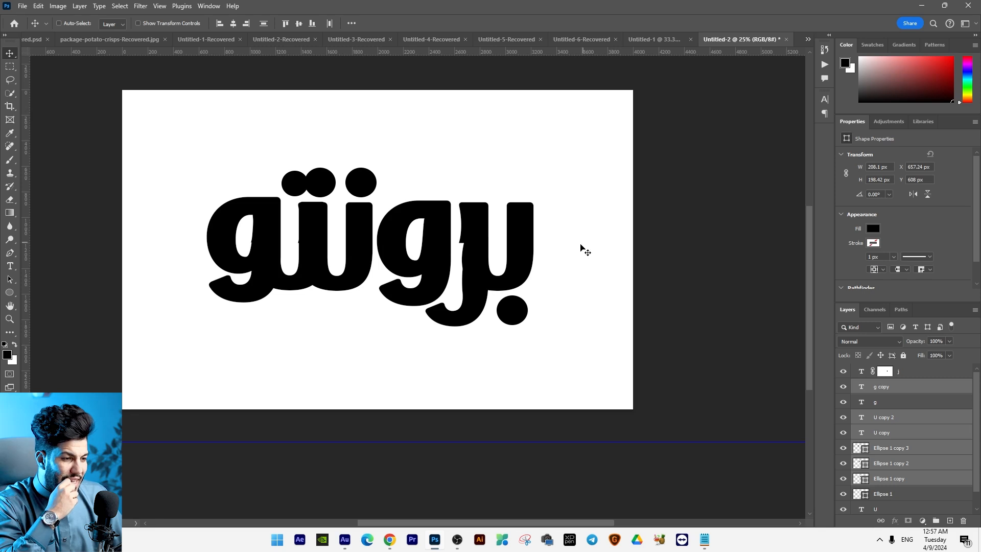
pyautogui.rightClick(356, 253)
pyautogui.click(467, 272)
pyautogui.moveTo(480, 54); pyautogui.dragTo(481, 202)
pyautogui.moveTo(519, 441); pyautogui.dragTo(450, 325)
pyautogui.hotkey('ctrl', 't')
pyautogui.press('Return')
# Step: Enlarge the g beside the j to 619.63 pt so it spans the top and bottom guides
pyautogui.rightClick(443, 279)
pyautogui.click(454, 290)
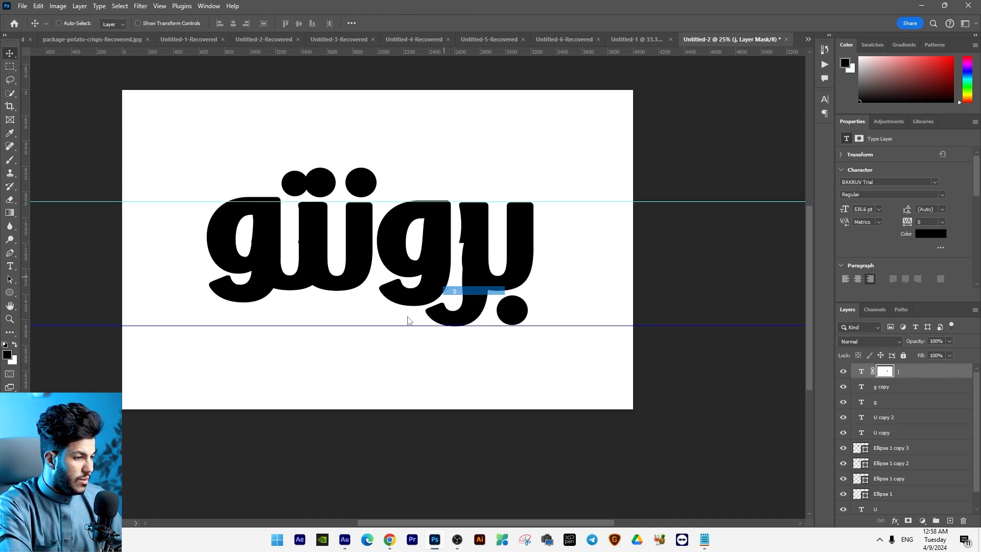
pyautogui.hotkey('ctrl', 't')
pyautogui.moveTo(372, 323); pyautogui.dragTo(355, 343)
pyautogui.moveTo(363, 156); pyautogui.dragTo(351, 153)
pyautogui.press('Return')
# Step: Respace the letters around the enlarged g and add a horizontal guide at the base of the U shapes
pyautogui.moveTo(414, 206); pyautogui.dragTo(397, 207)
pyautogui.moveTo(455, 273); pyautogui.dragTo(575, 255)
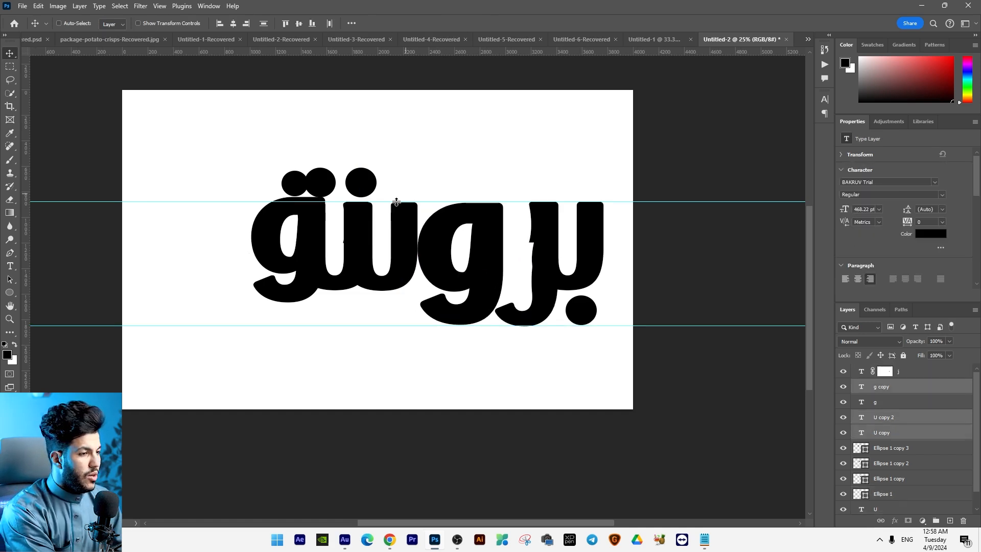
pyautogui.moveTo(666, 51); pyautogui.dragTo(613, 291)
# Step: Delete the smaller g copy at the left end of the word
pyautogui.rightClick(302, 299)
pyautogui.click(310, 304)
pyautogui.moveTo(310, 299); pyautogui.dragTo(239, 318)
pyautogui.press('Delete')
# Step: Duplicate the enlarged g and place the copy at the left end of the word, aligned to the guides
pyautogui.rightClick(496, 225)
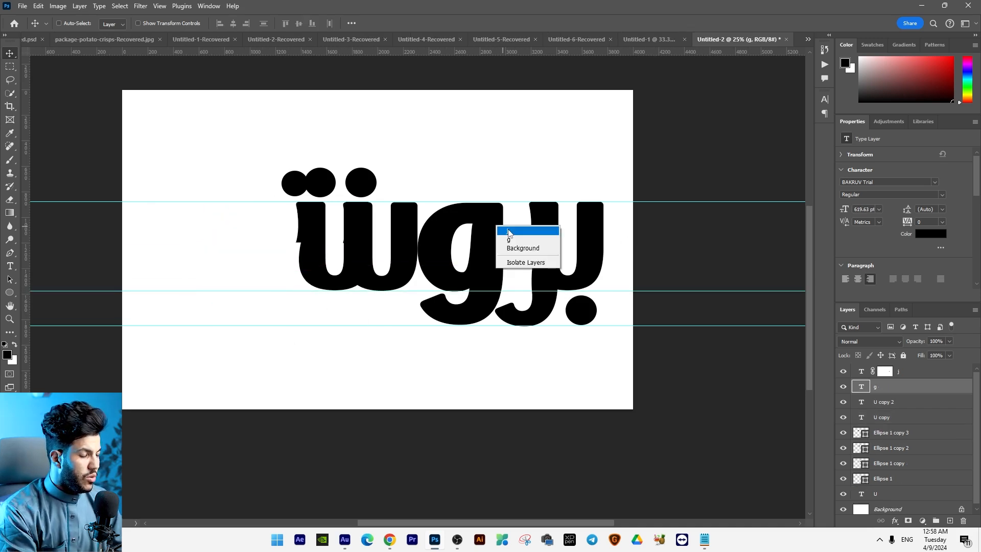
pyautogui.click(509, 240)
pyautogui.moveTo(506, 240); pyautogui.dragTo(326, 240)
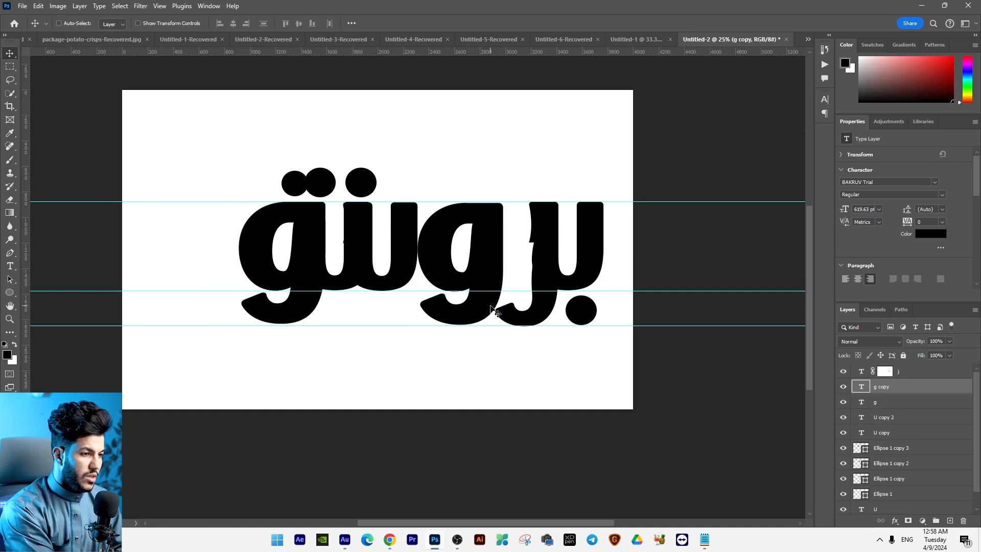
# Step: Move the three upper dots right so they sit above the two adjoining U shapes
pyautogui.moveTo(364, 188); pyautogui.dragTo(409, 188)
pyautogui.rightClick(321, 185)
pyautogui.click(328, 191)
pyautogui.rightClick(299, 187)
pyautogui.keyDown('shift'); pyautogui.click(309, 193); pyautogui.keyUp('shift')
pyautogui.moveTo(337, 191); pyautogui.dragTo(385, 192)
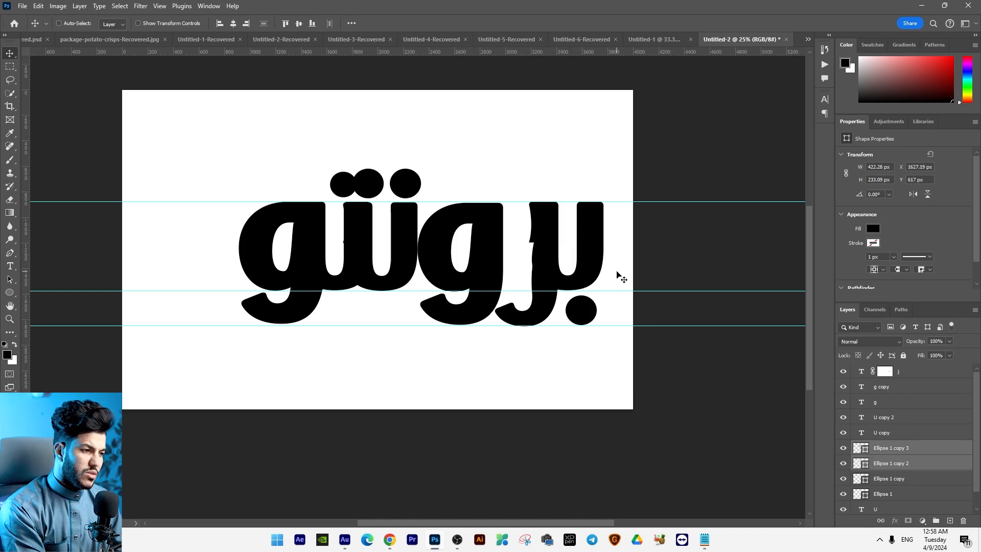
# Step: Shift the two U copies and the left-end g slightly left, and nudge the middle g left as well
pyautogui.click(372, 265)
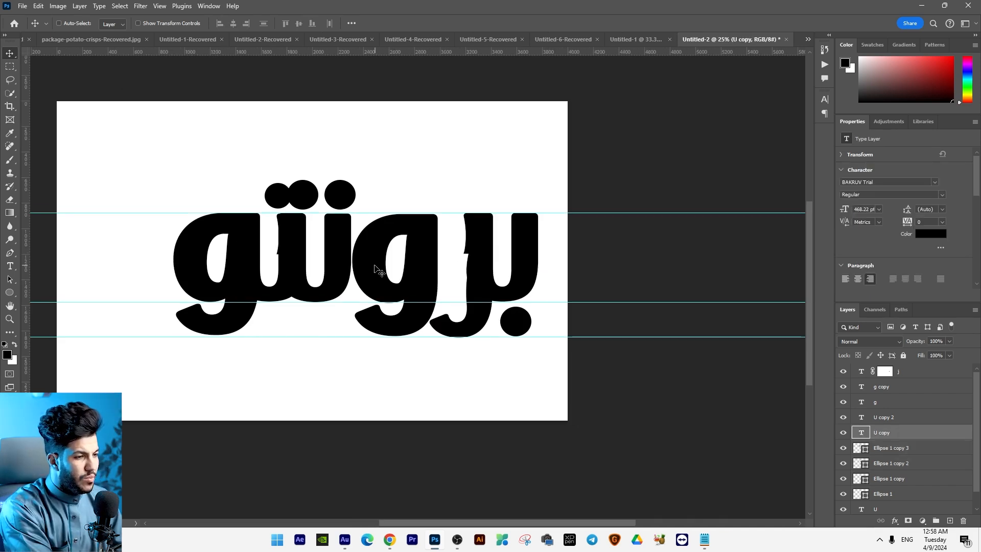
pyautogui.press('Right')
pyautogui.press('Right')
pyautogui.press('Right')
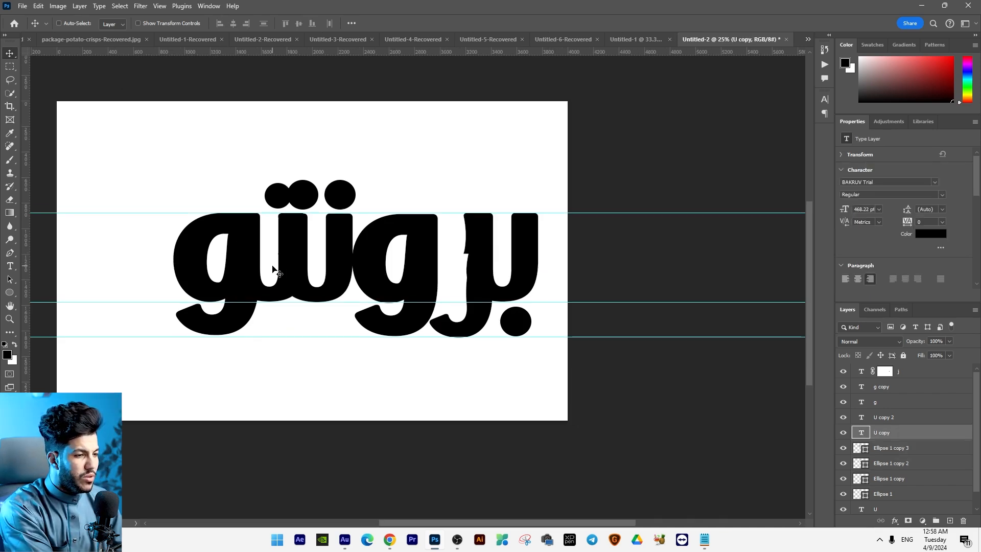
pyautogui.rightClick(250, 254)
pyautogui.keyDown('shift'); pyautogui.click(258, 259); pyautogui.keyUp('shift')
pyautogui.rightClick(267, 293)
pyautogui.keyDown('shift'); pyautogui.click(277, 298); pyautogui.keyUp('shift')
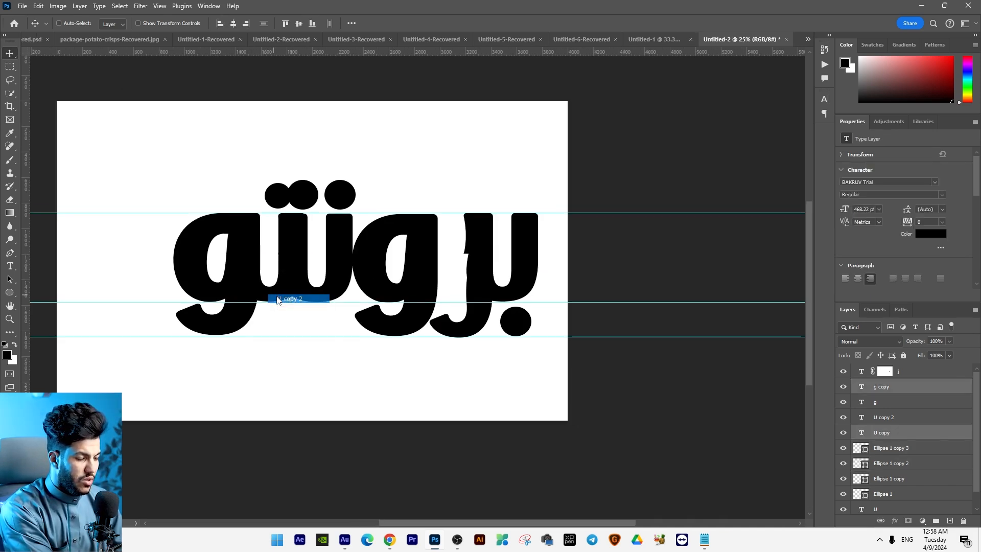
pyautogui.hotkey('shift', 'Left')
pyautogui.hotkey('shift', 'Left')
pyautogui.hotkey('shift', 'Left')
pyautogui.hotkey('shift', 'Left')
pyautogui.keyDown('ctrl'); pyautogui.click(366, 255); pyautogui.keyUp('ctrl')
pyautogui.hotkey('shift', 'Left')
# Step: Enlarge the ellipse dots slightly and respace the upper ones above the two U shapes
pyautogui.rightClick(342, 200)
pyautogui.click(348, 204)
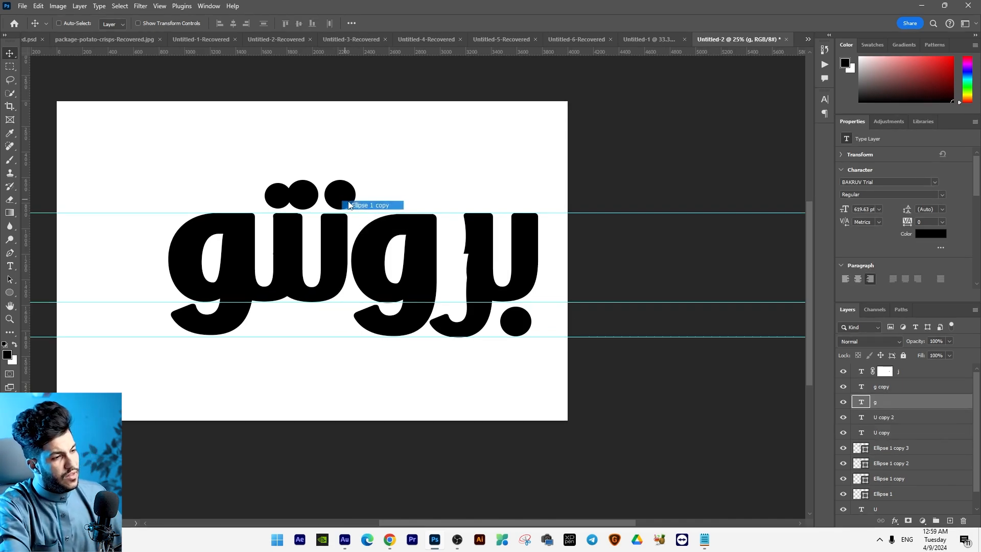
pyautogui.hotkey('ctrl', 't')
pyautogui.moveTo(356, 179); pyautogui.dragTo(346, 189)
pyautogui.press('Return')
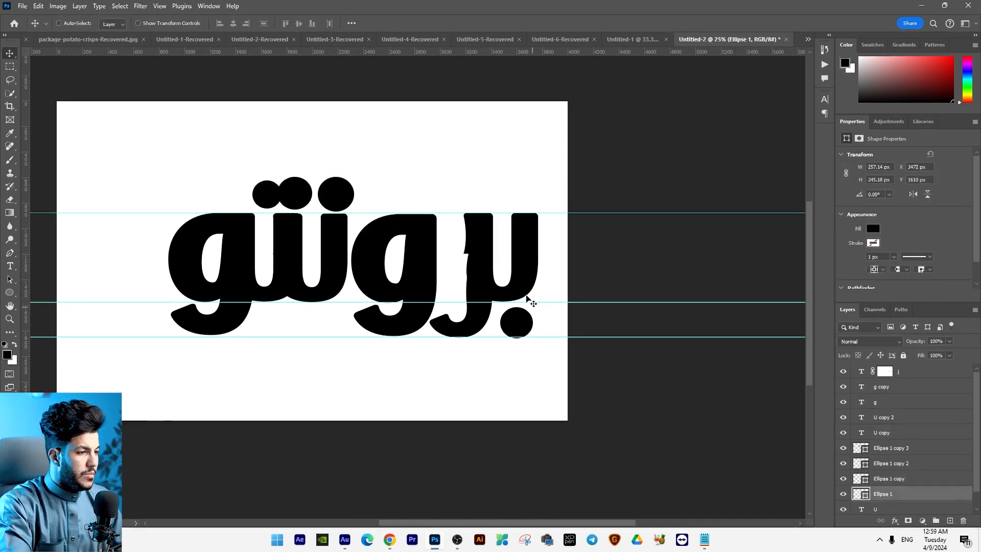
pyautogui.moveTo(512, 294); pyautogui.dragTo(551, 296)
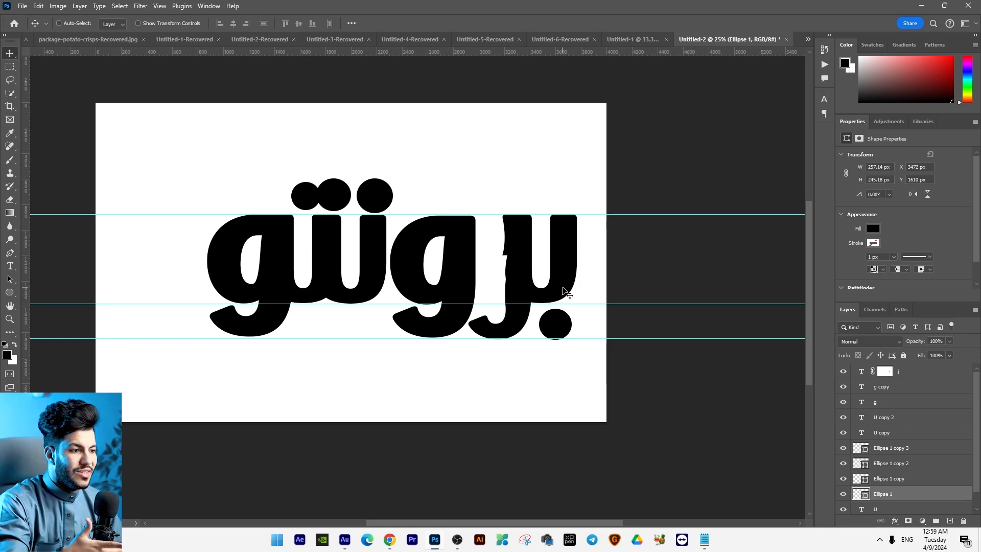
pyautogui.rightClick(454, 285)
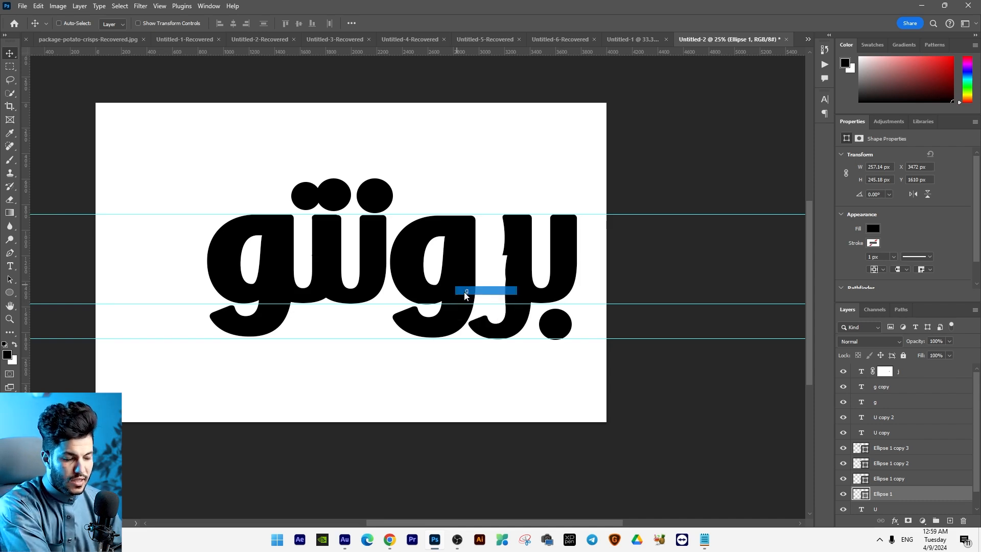
pyautogui.click(463, 287)
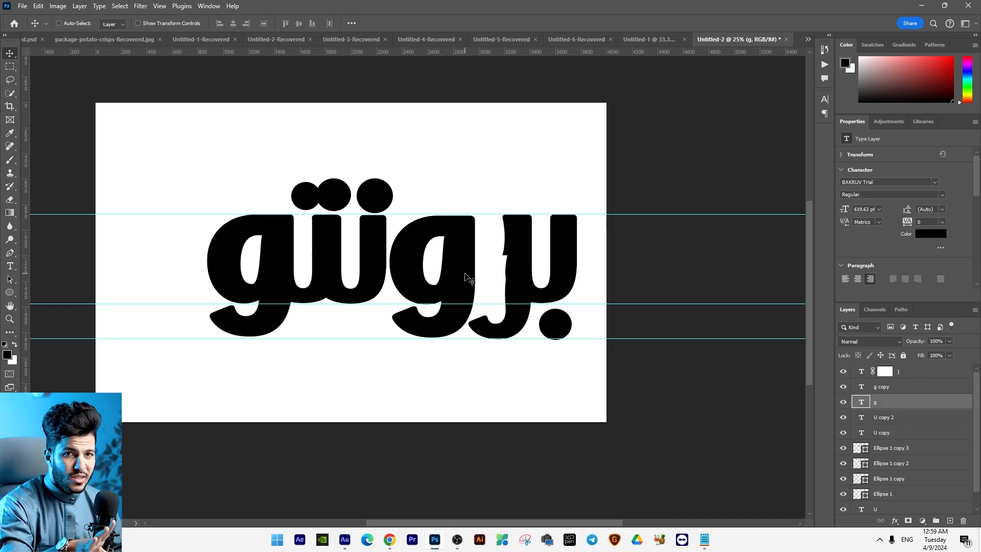
pyautogui.rightClick(523, 269)
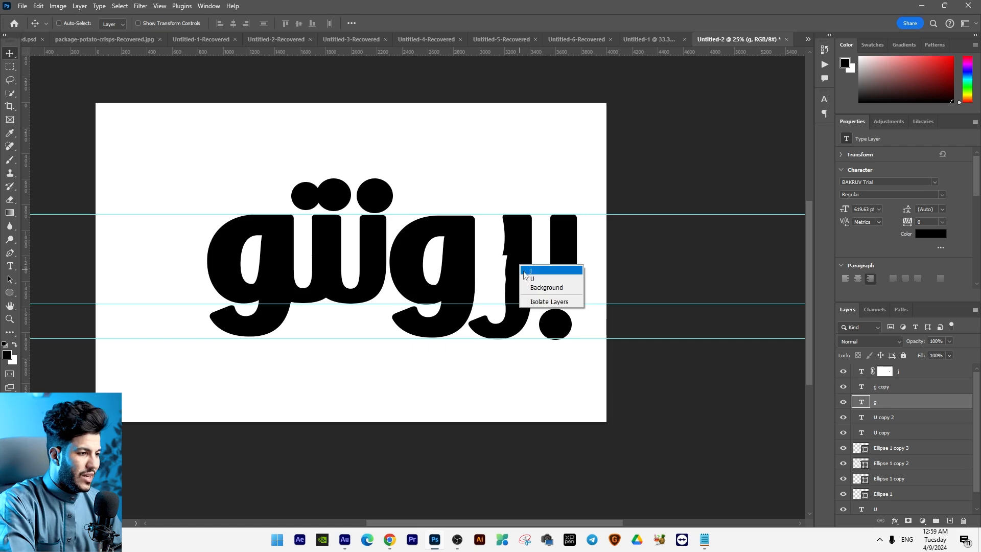
pyautogui.click(537, 270)
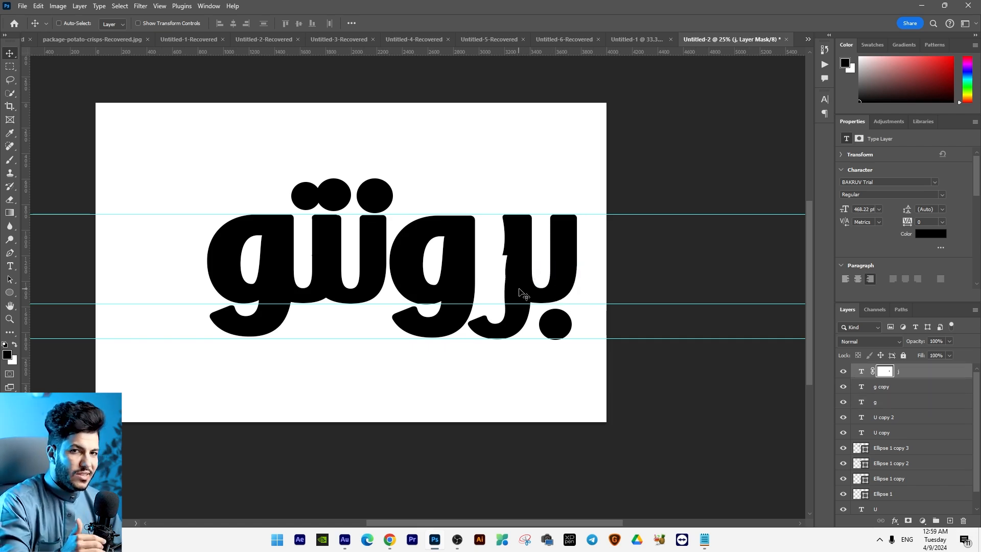
# Step: Duplicate the middle g, retype the copy as BRONTO at 79.8 pt, and place it between the two g tails
pyautogui.rightClick(438, 250)
pyautogui.click(460, 257)
pyautogui.moveTo(460, 256); pyautogui.dragTo(200, 141)
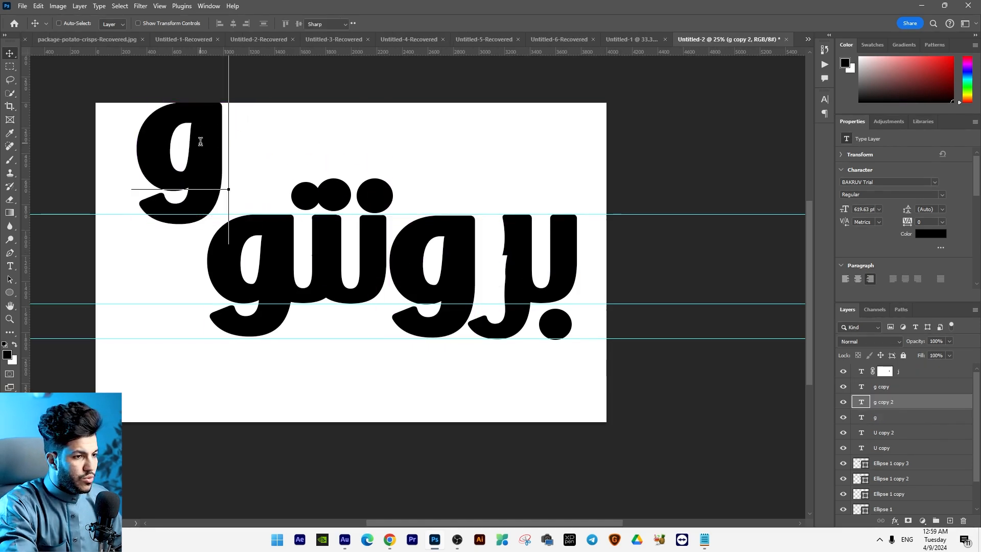
pyautogui.doubleClick(201, 141)
pyautogui.doubleClick(212, 139)
pyautogui.click(212, 139)
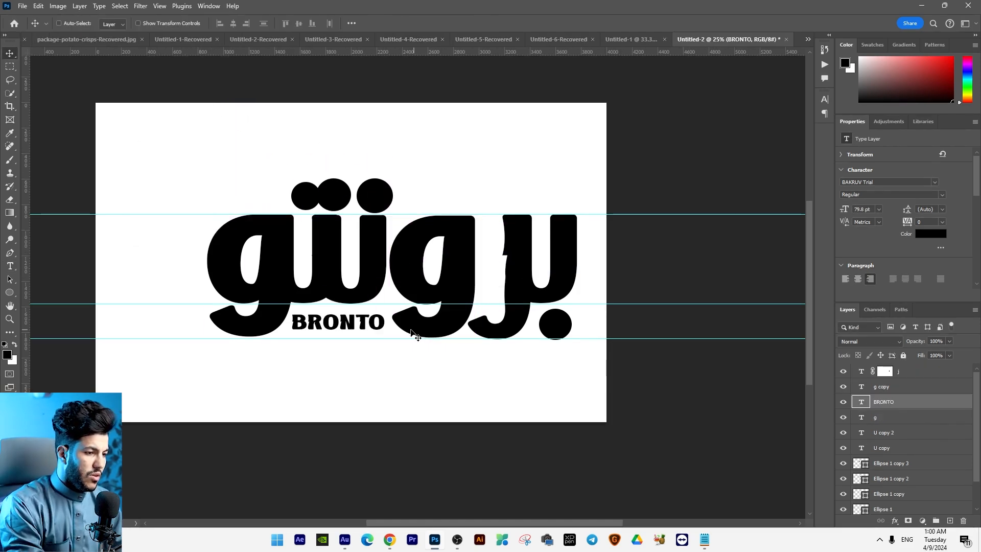
# Step: Scale the BRONTO text up slightly to fill the gap between the two g tails
pyautogui.hotkey('ctrl', 't')
pyautogui.moveTo(387, 335); pyautogui.dragTo(390, 339)
pyautogui.press('Return')
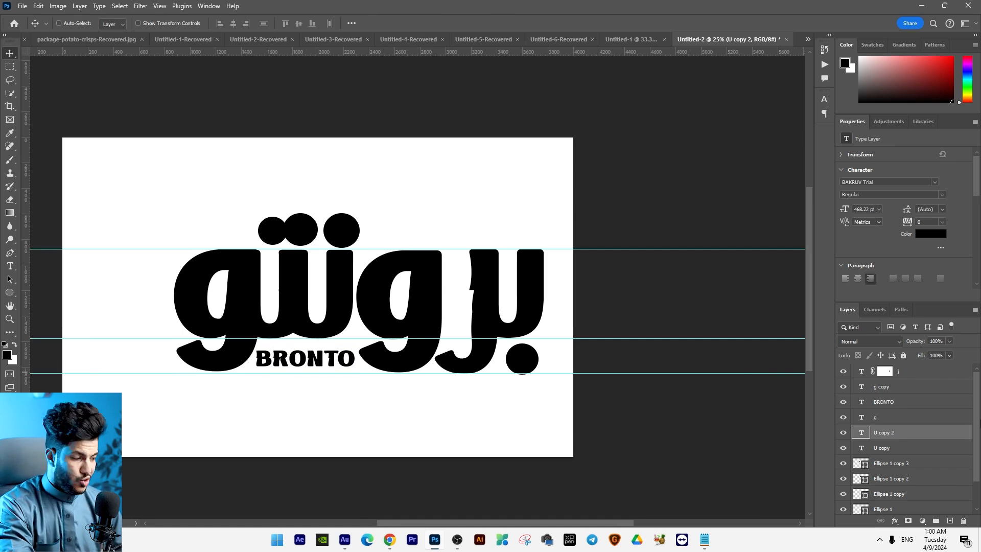
# Step: Convert all layers except the Background into one smart object and move the combined artwork slightly up and left
pyautogui.click(923, 377)
pyautogui.scroll(-2, 900, 468)
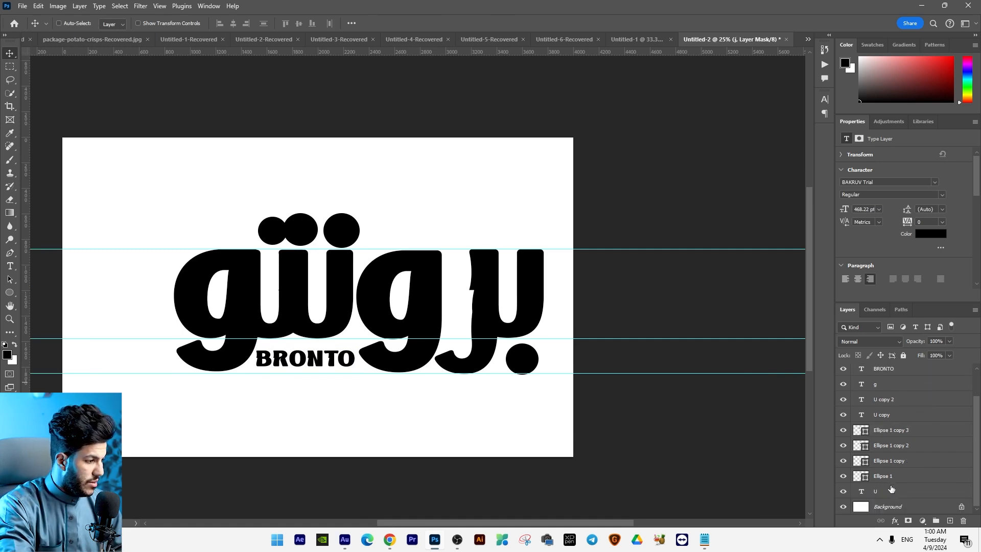
pyautogui.keyDown('shift'); pyautogui.click(892, 492); pyautogui.keyUp('shift')
pyautogui.rightClick(892, 492)
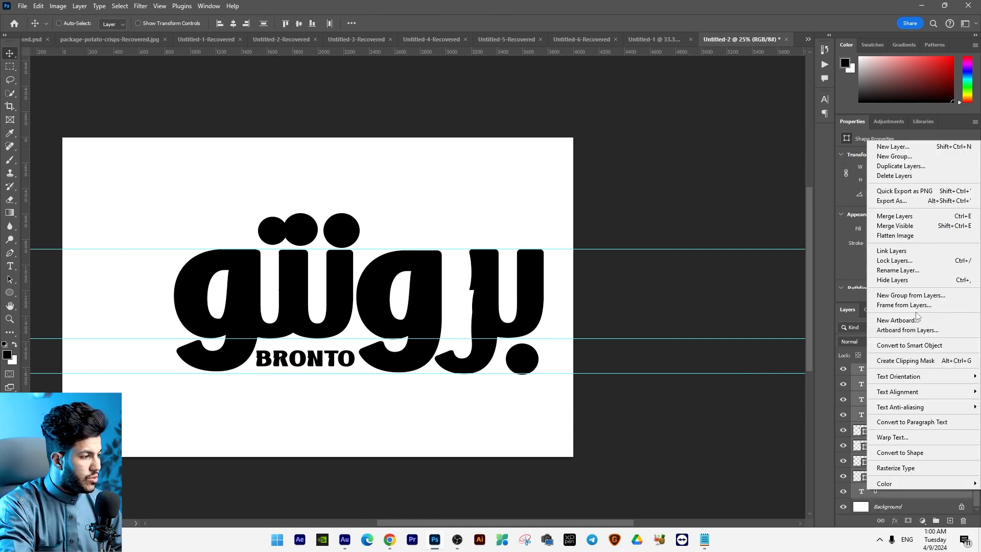
pyautogui.click(900, 346)
pyautogui.moveTo(451, 287); pyautogui.dragTo(420, 390)
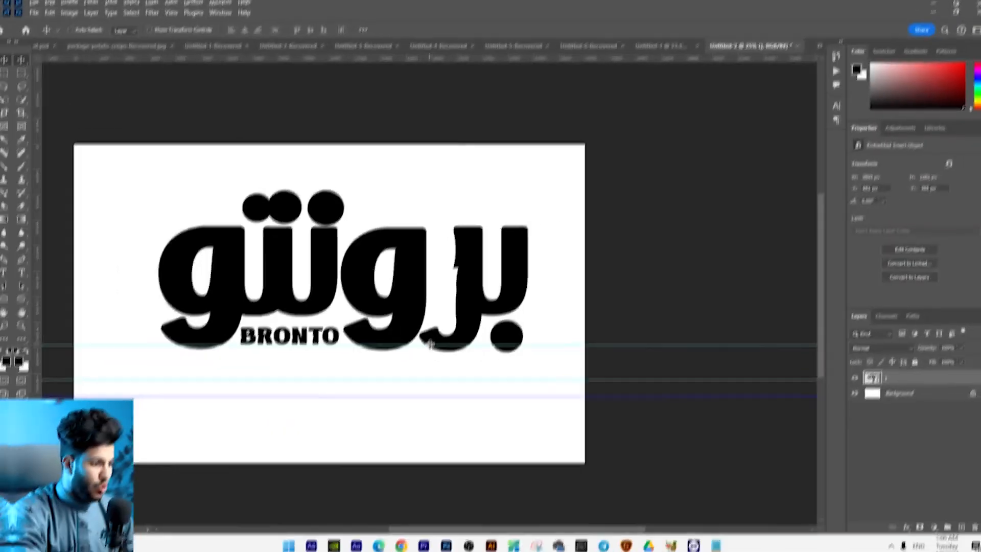
# Step: Rasterize the wordmark and erase two round highlights of different sizes inside the lower dot with a hard Eraser at 100% hardness
pyautogui.scroll(4, 401, 438)
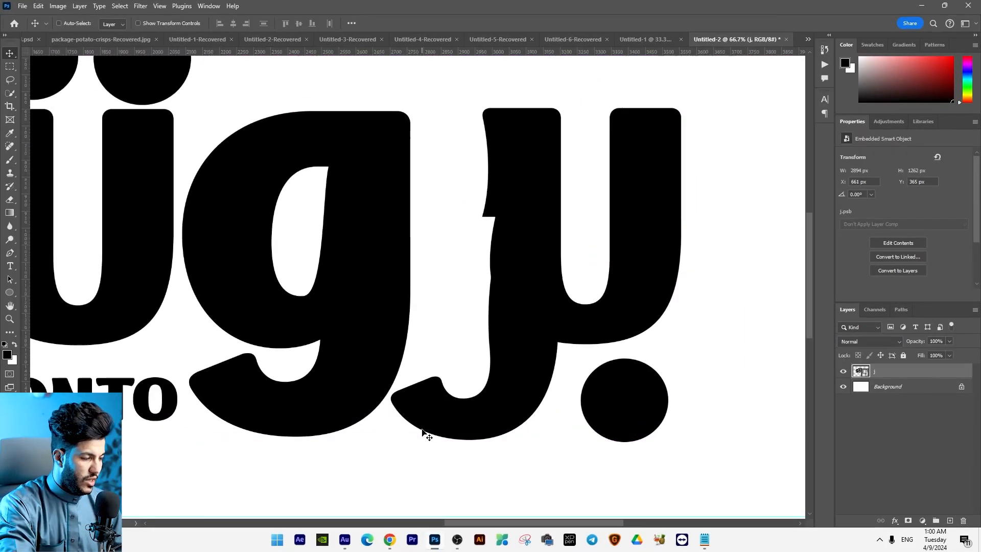
pyautogui.scroll(3, 289, 307)
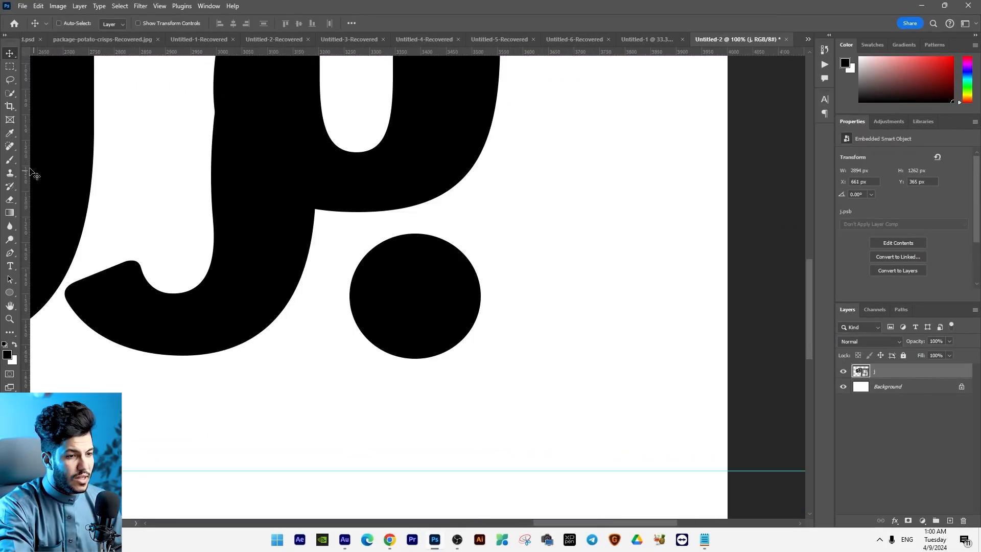
pyautogui.rightClick(10, 199)
pyautogui.click(71, 198)
pyautogui.rightClick(424, 236)
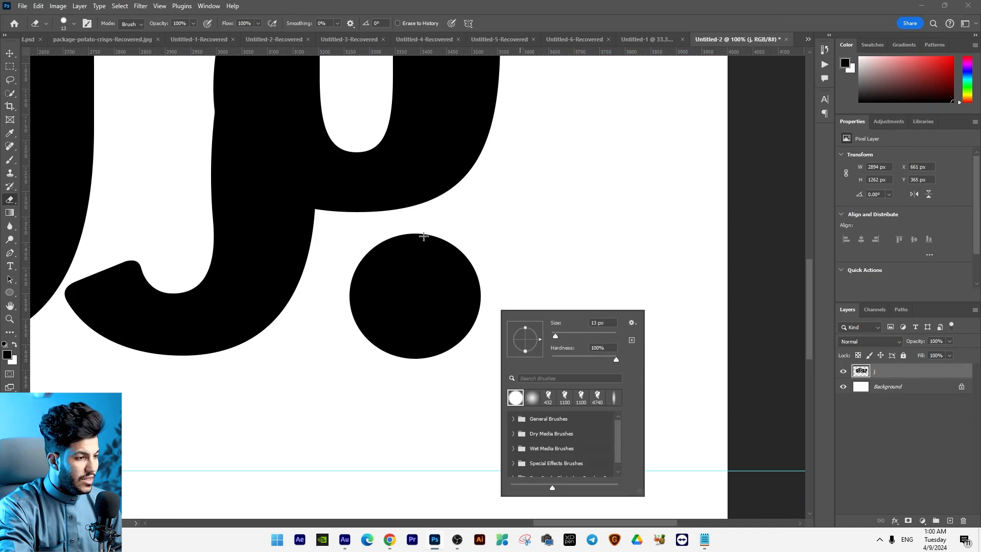
pyautogui.keyDown('alt'); pyautogui.rightClick(435, 309); pyautogui.keyUp('alt')
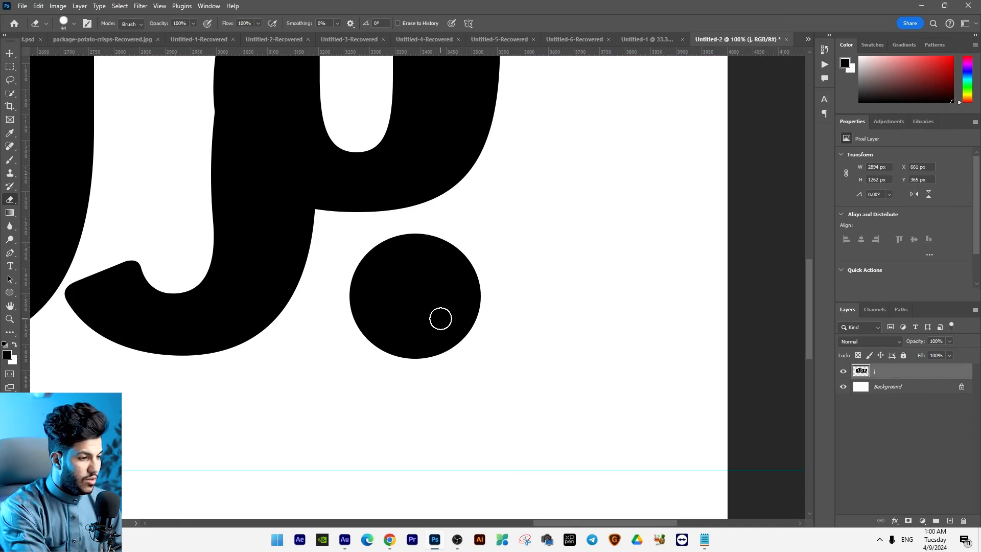
pyautogui.click(424, 327)
pyautogui.moveTo(468, 262); pyautogui.dragTo(565, 320)
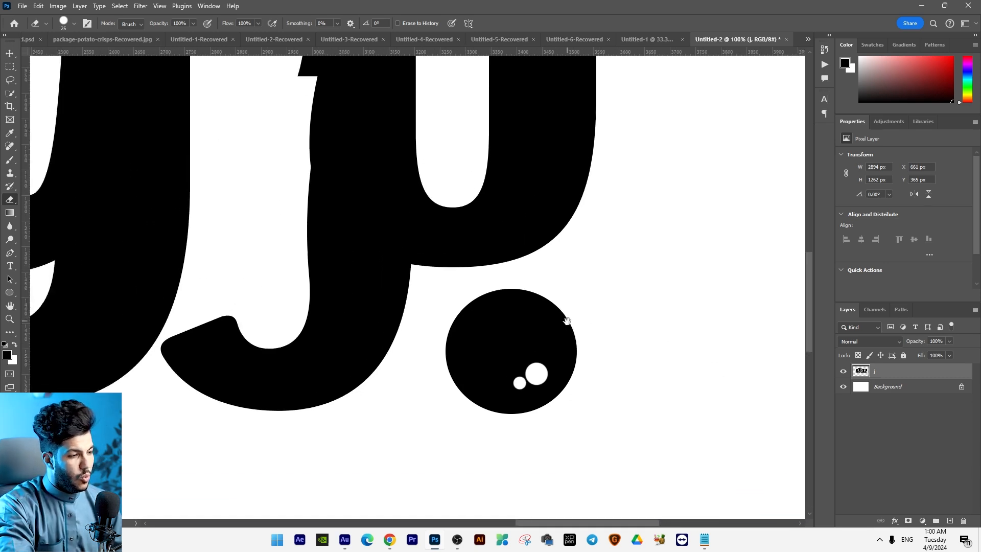
pyautogui.hotkey('ctrl', '-')
pyautogui.hotkey('ctrl', '-')
pyautogui.hotkey('ctrl', '-')
pyautogui.moveTo(476, 299); pyautogui.dragTo(582, 294)
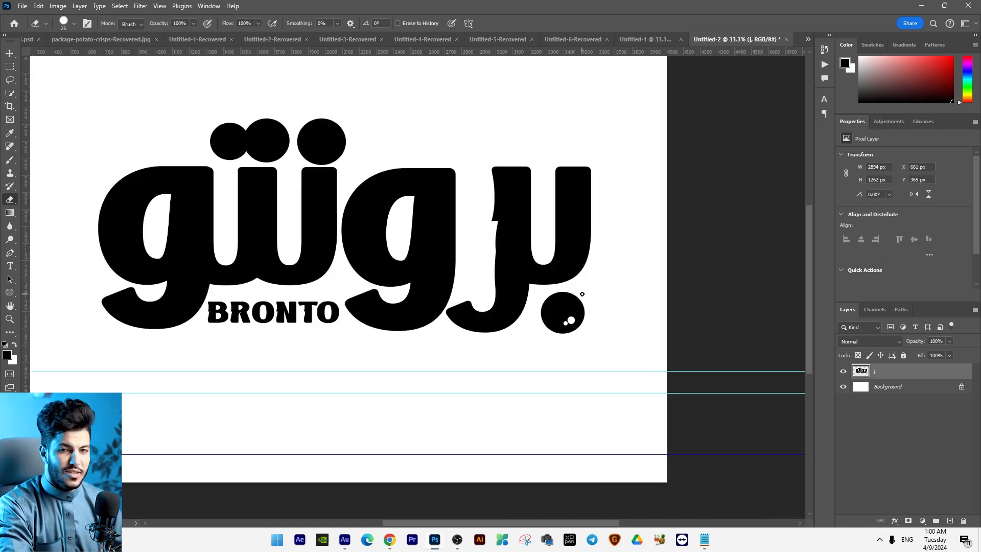
# Step: Erase three round highlights inside the rightmost upper dot, starting with a 50 px eraser and using smaller sizes for the others
pyautogui.hotkey('ctrl', '+')
pyautogui.hotkey('ctrl', '+')
pyautogui.moveTo(291, 163); pyautogui.dragTo(522, 408)
pyautogui.moveTo(480, 229); pyautogui.dragTo(522, 283)
pyautogui.press(']')
pyautogui.press(']')
pyautogui.click(528, 293)
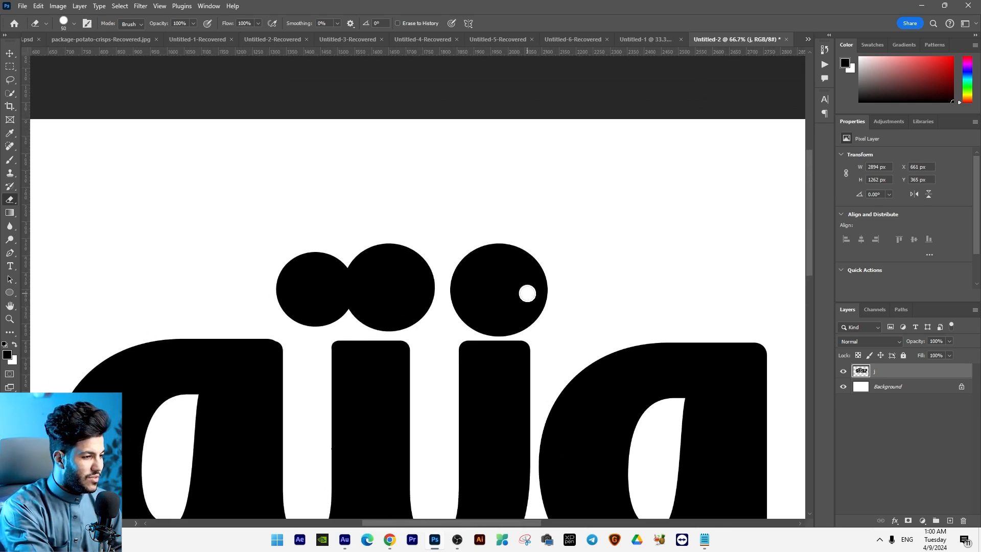
pyautogui.press('[')
pyautogui.press('[')
pyautogui.click(517, 307)
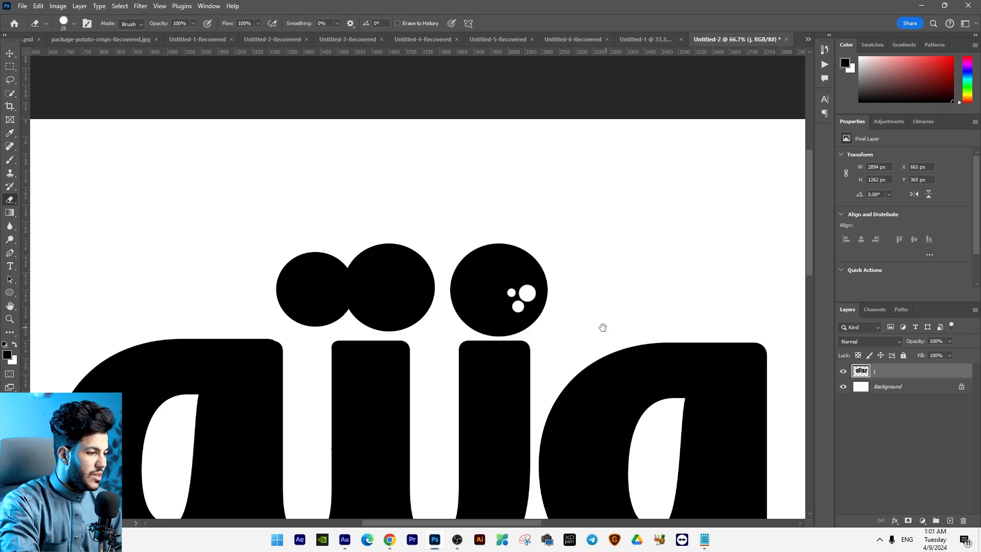
# Step: Erase one large and two smaller round highlights inside the middle upper dot
pyautogui.moveTo(580, 318); pyautogui.dragTo(431, 195)
pyautogui.click(458, 251)
pyautogui.press('[')
pyautogui.press('[')
pyautogui.press('[')
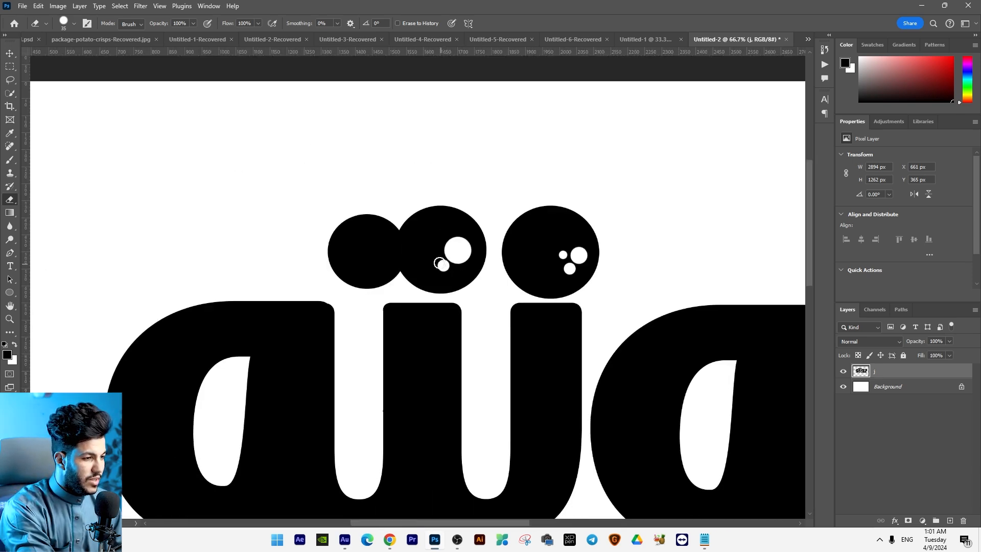
pyautogui.press('[')
pyautogui.click(439, 252)
# Step: Erase three round highlights inside the leftmost upper dot, varying the eraser size from 44 px
pyautogui.moveTo(439, 253); pyautogui.dragTo(486, 174)
pyautogui.rightClick(409, 174)
pyautogui.click(477, 198)
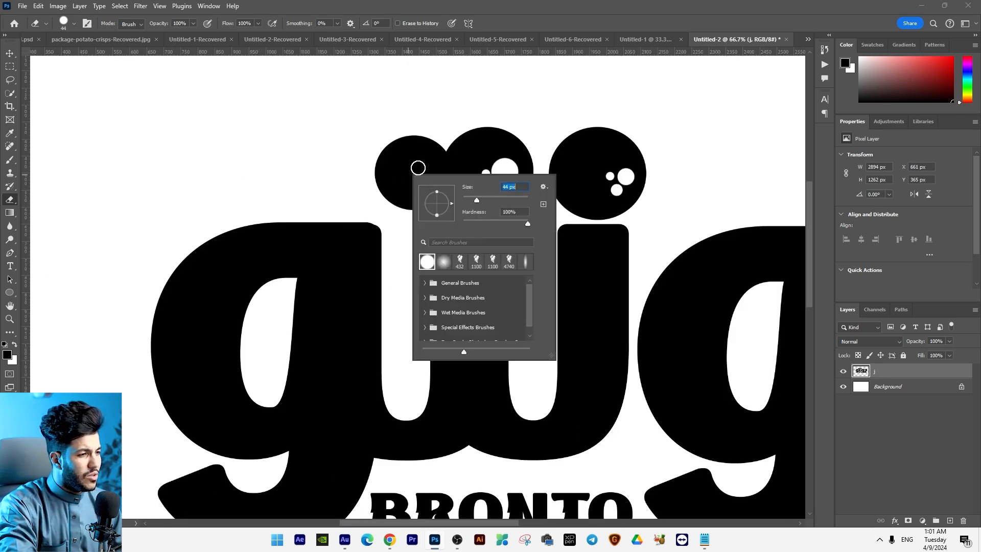
pyautogui.click(418, 167)
pyautogui.press(']')
pyautogui.press(']')
pyautogui.press(']')
pyautogui.click(407, 183)
pyautogui.press('[')
pyautogui.press('[')
pyautogui.press('[')
pyautogui.press('[')
pyautogui.click(403, 167)
pyautogui.hotkey('ctrl', '-')
pyautogui.hotkey('ctrl', '-')
pyautogui.hotkey('ctrl', '-')
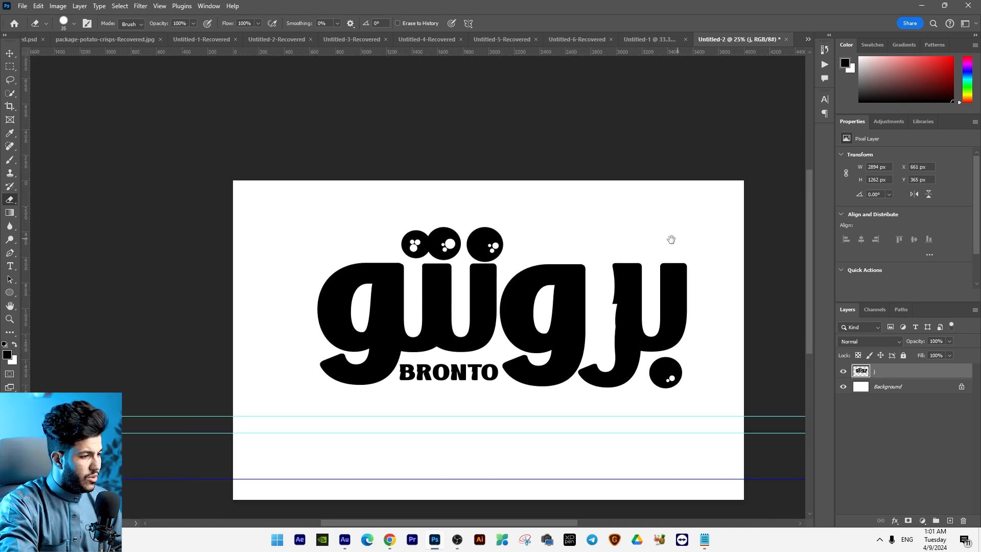
# Step: Convert the wordmark layer back to a smart object and reposition it near the centre of the canvas
pyautogui.moveTo(674, 239); pyautogui.dragTo(559, 194)
pyautogui.click(10, 53)
pyautogui.moveTo(506, 261); pyautogui.dragTo(517, 232)
pyautogui.hotkey('ctrl', 'z')
pyautogui.rightClick(908, 375)
pyautogui.click(909, 301)
pyautogui.moveTo(589, 269); pyautogui.dragTo(575, 239)
pyautogui.moveTo(562, 289); pyautogui.dragTo(597, 324)
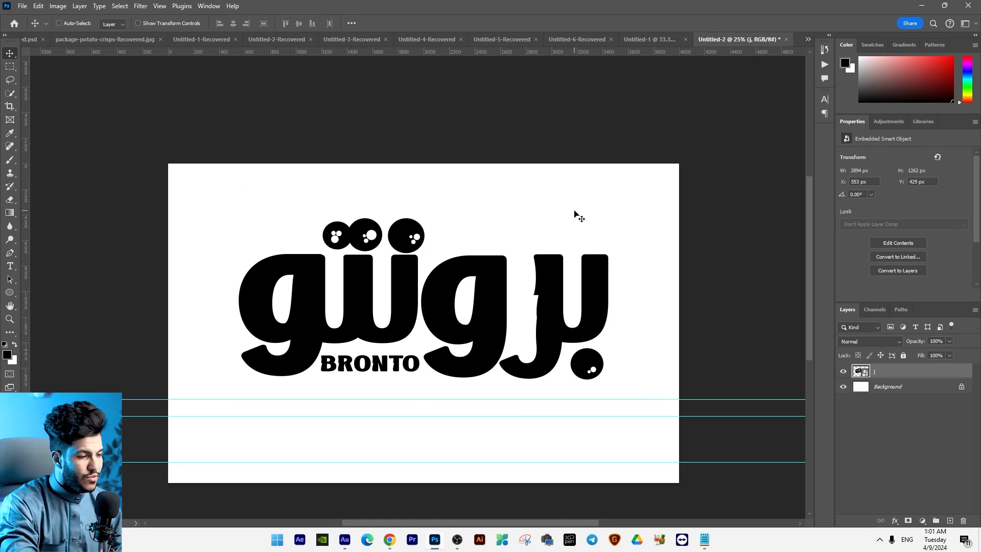
# Step: Draw a thin curved sliver with the Pen tool at the lower join between the two u-shaped strokes and load it as a selection
pyautogui.hotkey('ctrl', '+')
pyautogui.hotkey('ctrl', '+')
pyautogui.hotkey('ctrl', '+')
pyautogui.hotkey('ctrl', '+')
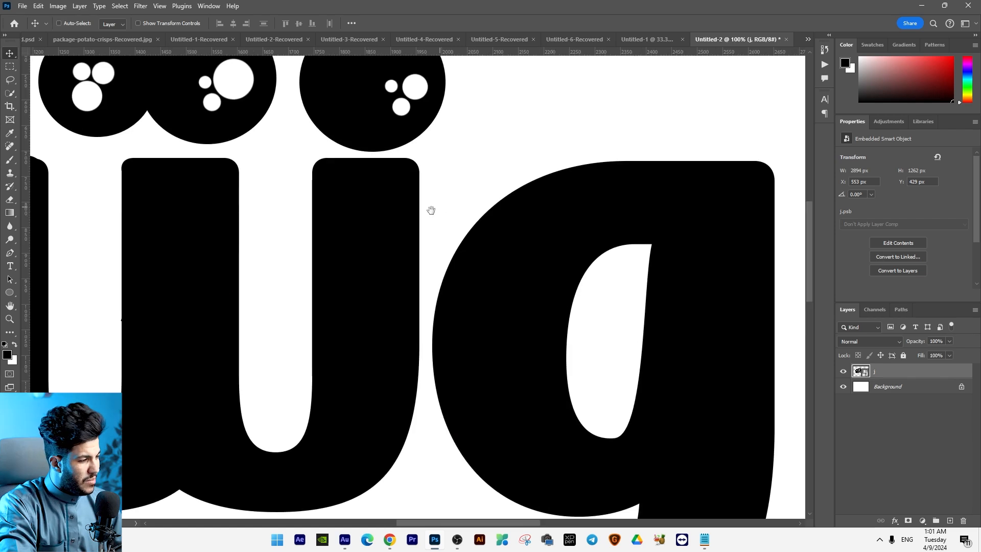
pyautogui.moveTo(325, 220); pyautogui.dragTo(544, 69)
pyautogui.hotkey('ctrl', '+')
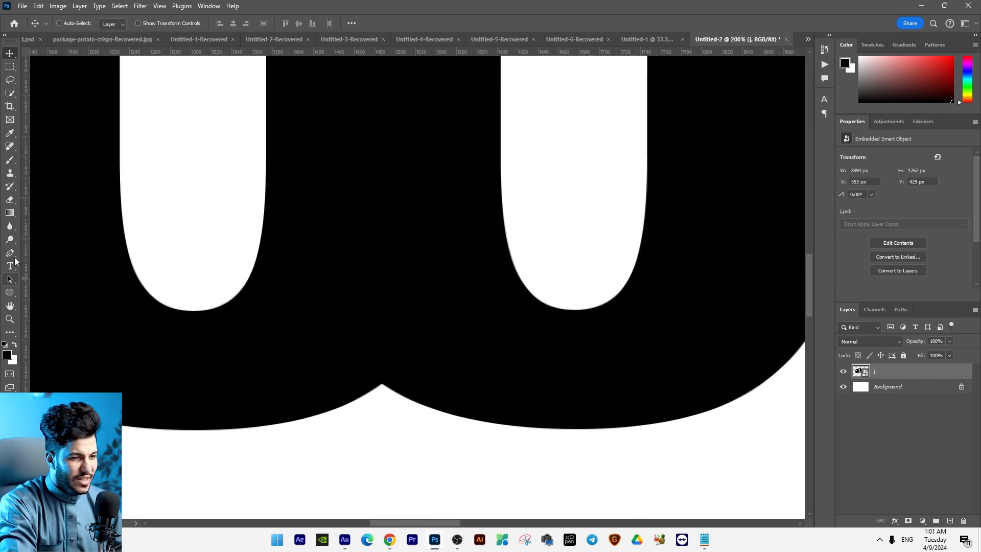
pyautogui.click(10, 253)
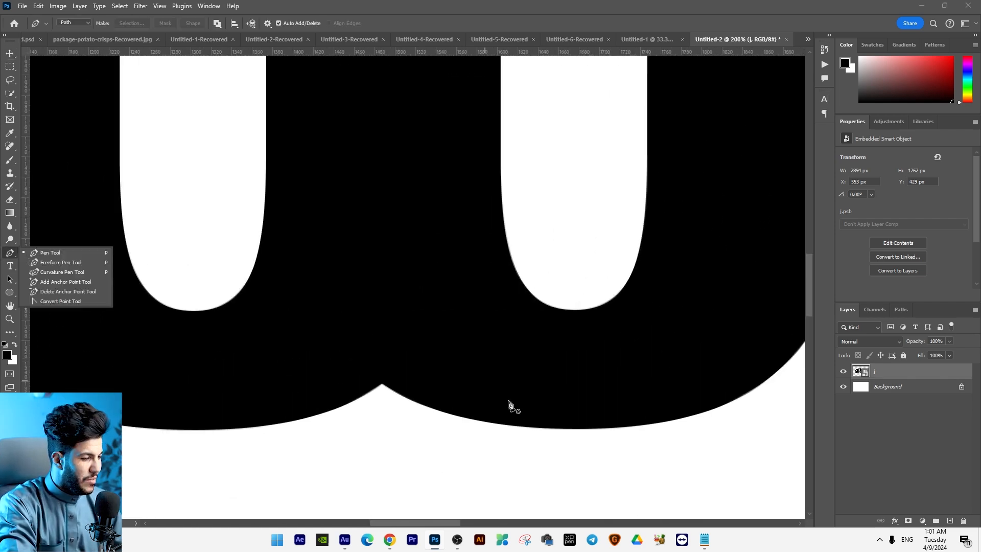
pyautogui.click(434, 409)
pyautogui.moveTo(327, 287); pyautogui.dragTo(298, 176)
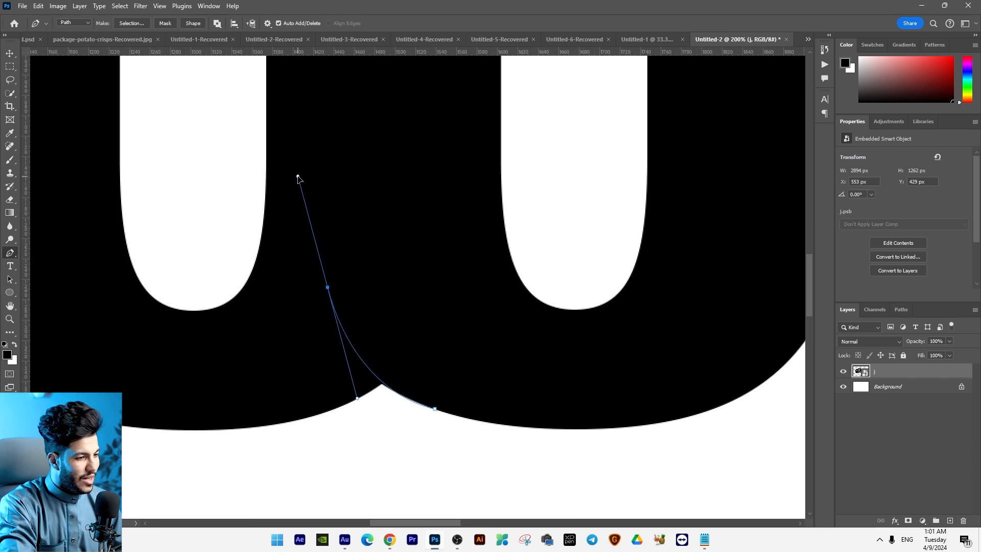
pyautogui.keyDown('alt'); pyautogui.click(328, 288); pyautogui.keyUp('alt')
pyautogui.moveTo(399, 403); pyautogui.dragTo(465, 442)
pyautogui.hotkey('ctrl', 'Return')
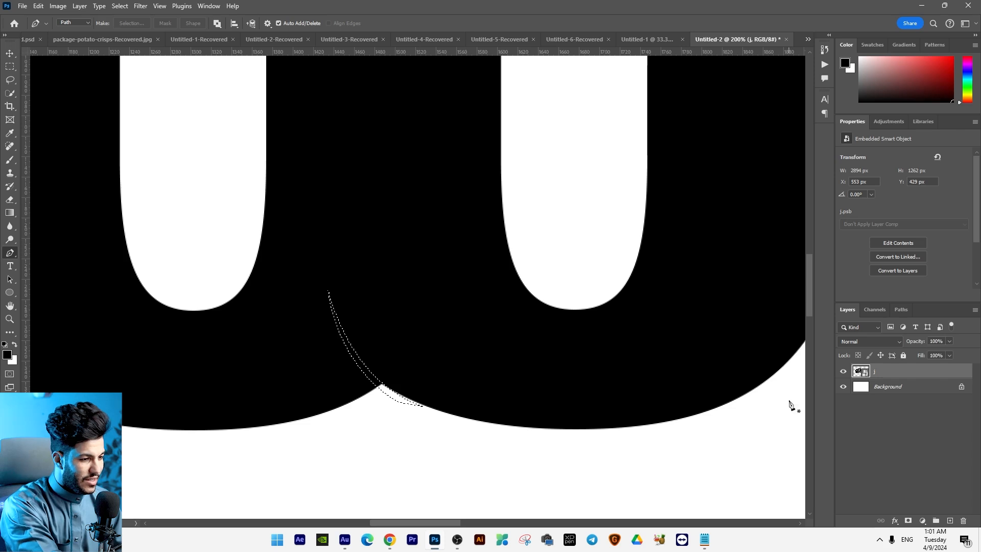
# Step: Rasterize the wordmark layer and delete the selected sliver at the join of the two u-shaped strokes
pyautogui.rightClick(899, 372)
pyautogui.click(899, 334)
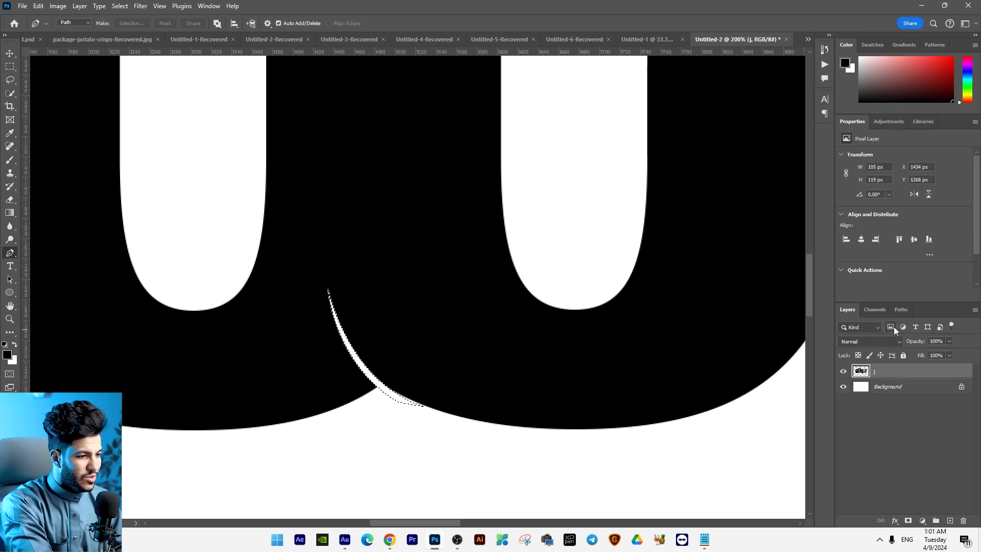
pyautogui.hotkey('ctrl', '-')
pyautogui.hotkey('ctrl', '-')
pyautogui.hotkey('ctrl', '-')
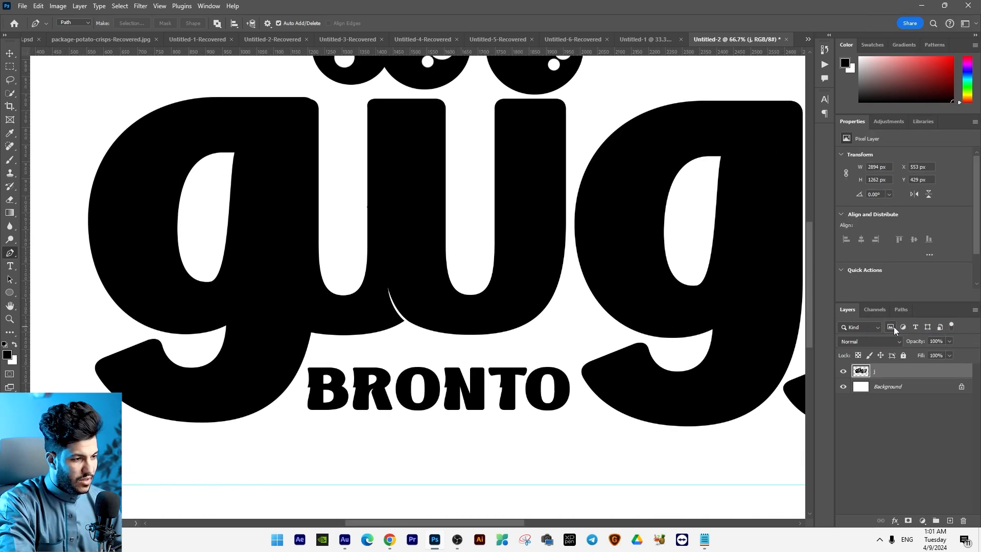
# Step: Cut a thin curved sliver with the Pen tool where the rightmost u-shaped letter joins the descending j-shaped letter
pyautogui.moveTo(670, 276); pyautogui.dragTo(394, 256)
pyautogui.moveTo(552, 257); pyautogui.dragTo(427, 261)
pyautogui.hotkey('ctrl', '+')
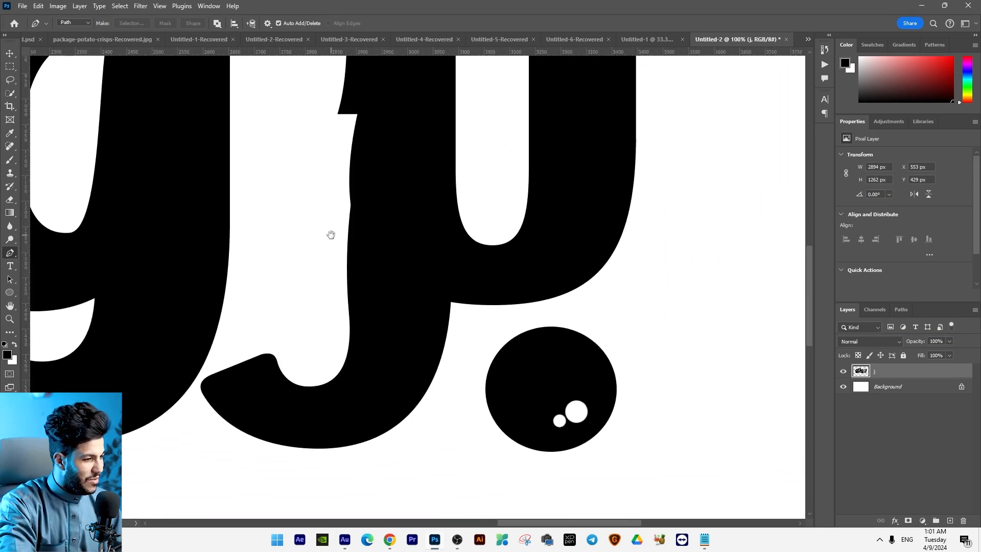
pyautogui.moveTo(468, 305)
pyautogui.mouseDown()
pyautogui.moveTo(437, 304)
pyautogui.moveTo(534, 324)
pyautogui.mouseUp()
pyautogui.click(425, 245)
pyautogui.hotkey('ctrl', 'Return')
pyautogui.press('Delete')
pyautogui.hotkey('ctrl', '-')
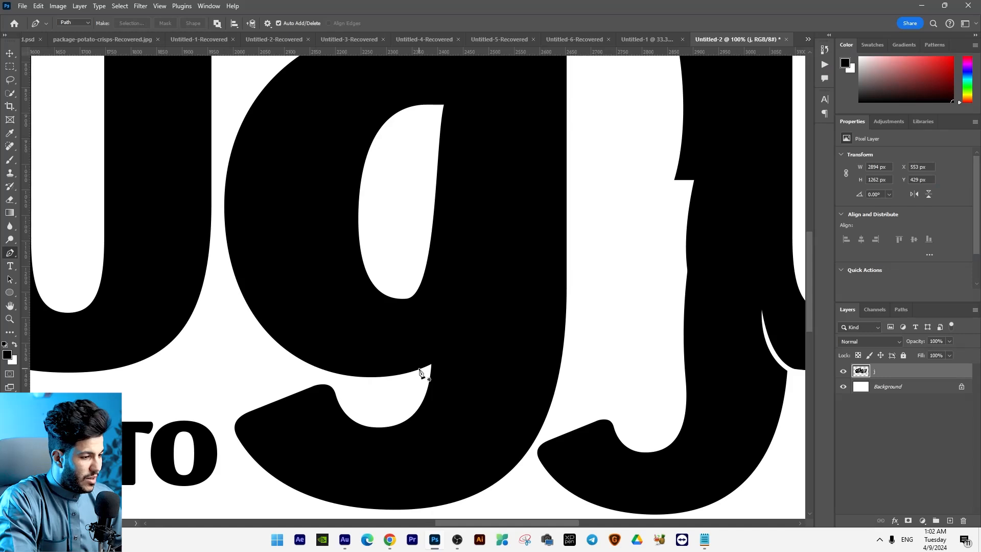
# Step: Cut a curved sliver with the Pen tool where the middle g-shaped letter's bowl meets its tail, and clear the selection
pyautogui.moveTo(462, 310); pyautogui.dragTo(476, 256)
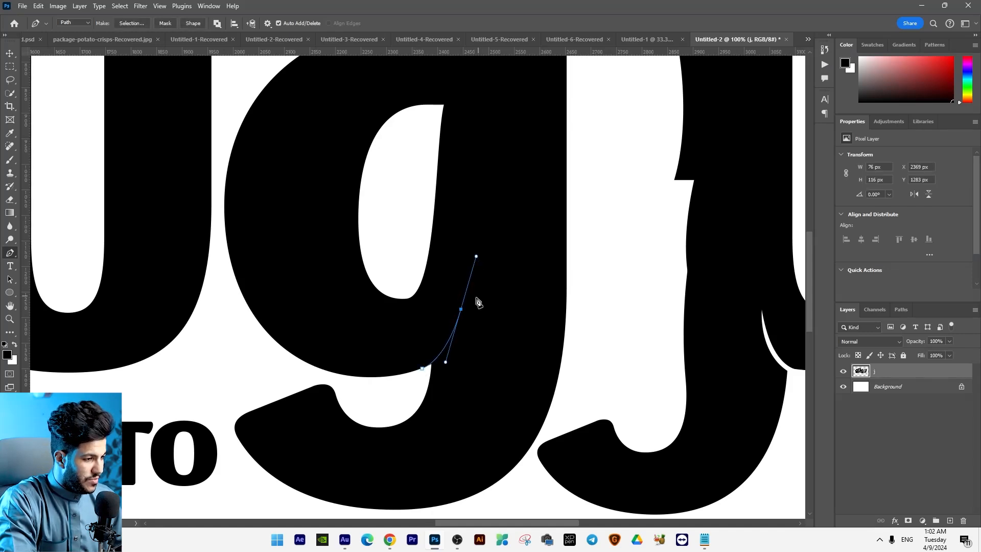
pyautogui.keyDown('ctrl'); pyautogui.click(390, 392); pyautogui.keyUp('ctrl')
pyautogui.keyDown('ctrl'); pyautogui.click(393, 393); pyautogui.keyUp('ctrl')
pyautogui.press('Delete')
pyautogui.hotkey('ctrl', 'd')
# Step: Cut a curved sliver with the Pen tool where the leftmost g-shaped letter joins the neighbouring u stroke, and clear the selection
pyautogui.hotkey('ctrl', '-')
pyautogui.hotkey('ctrl', '-')
pyautogui.moveTo(513, 377); pyautogui.dragTo(552, 357)
pyautogui.moveTo(364, 276); pyautogui.dragTo(478, 286)
pyautogui.hotkey('ctrl', '+')
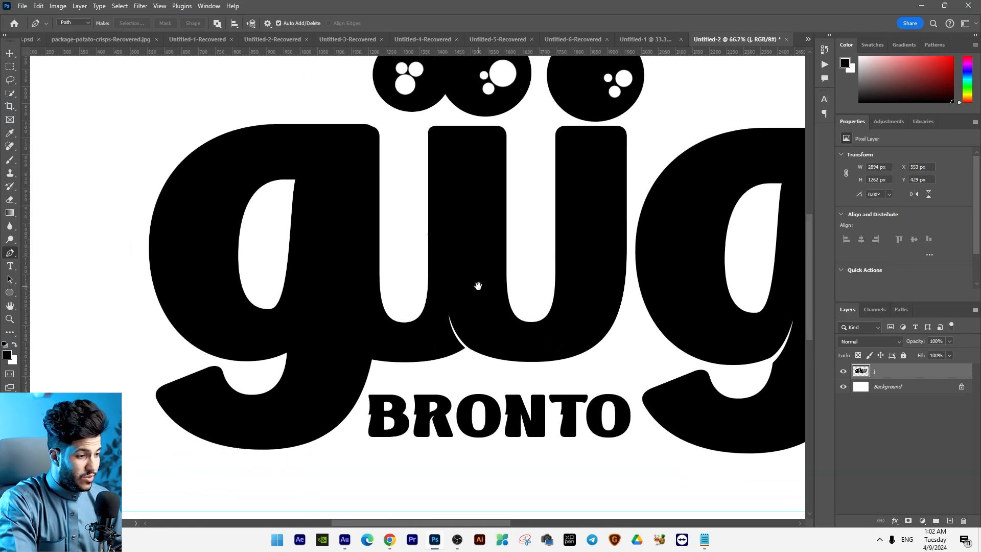
pyautogui.click(374, 359)
pyautogui.moveTo(354, 310); pyautogui.dragTo(354, 271)
pyautogui.keyDown('alt'); pyautogui.click(354, 310); pyautogui.keyUp('alt')
pyautogui.moveTo(389, 372); pyautogui.dragTo(434, 380)
pyautogui.hotkey('ctrl', 'Return')
pyautogui.press('Delete')
pyautogui.hotkey('ctrl', 'd')
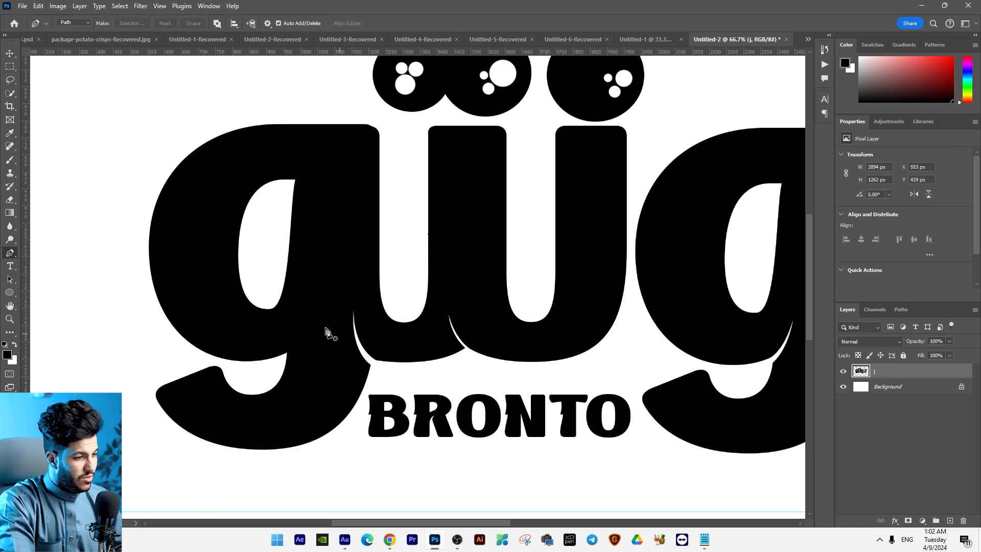
# Step: Convert the edited wordmark layer back to a smart object and move it up slightly on the canvas
pyautogui.hscroll(2, 219, 358)
pyautogui.hotkey('ctrl', '-')
pyautogui.hotkey('ctrl', '-')
pyautogui.hotkey('ctrl', '-')
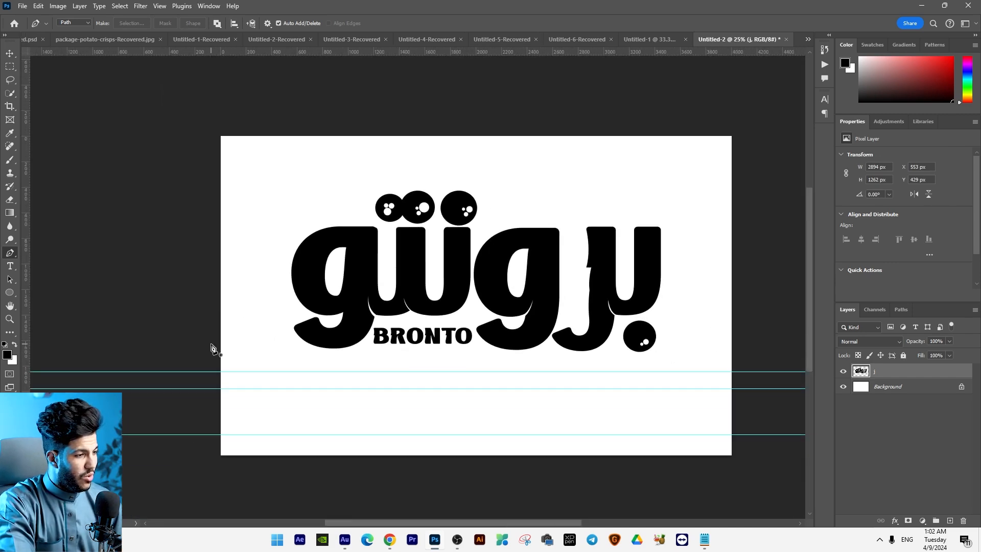
pyautogui.hotkey('ctrl', '+')
pyautogui.moveTo(469, 301); pyautogui.dragTo(443, 332)
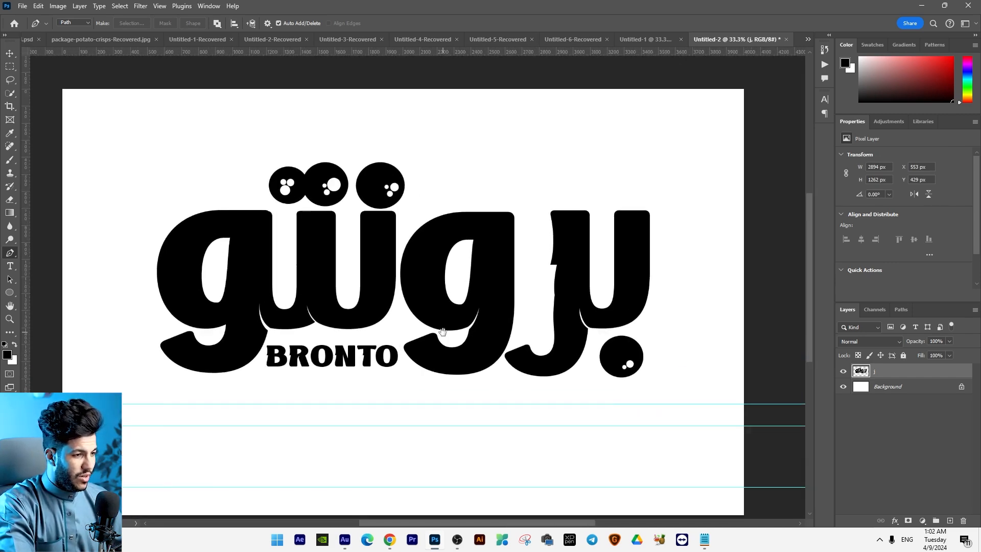
pyautogui.rightClick(892, 372)
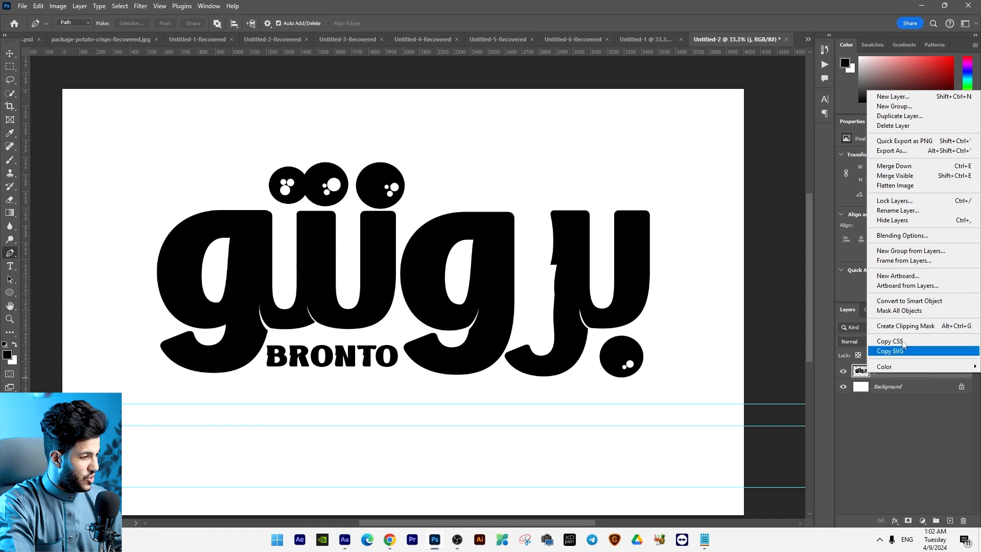
pyautogui.click(910, 306)
pyautogui.click(10, 54)
pyautogui.moveTo(484, 278)
pyautogui.mouseDown()
pyautogui.moveTo(510, 249)
pyautogui.moveTo(488, 269)
pyautogui.mouseUp()
# Step: Move the horizontal guides below the canvas and scale the wordmark down to about 2676 × 1166 px
pyautogui.hotkey('ctrl', '-')
pyautogui.hotkey('ctrl', '-')
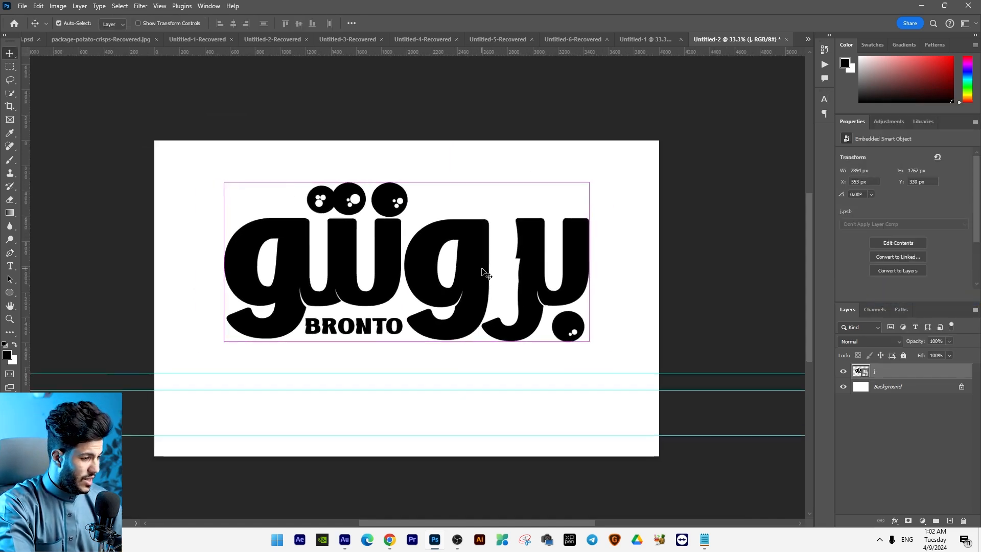
pyautogui.moveTo(484, 346); pyautogui.dragTo(473, 457)
pyautogui.moveTo(473, 387); pyautogui.dragTo(475, 448)
pyautogui.moveTo(475, 448); pyautogui.dragTo(475, 454)
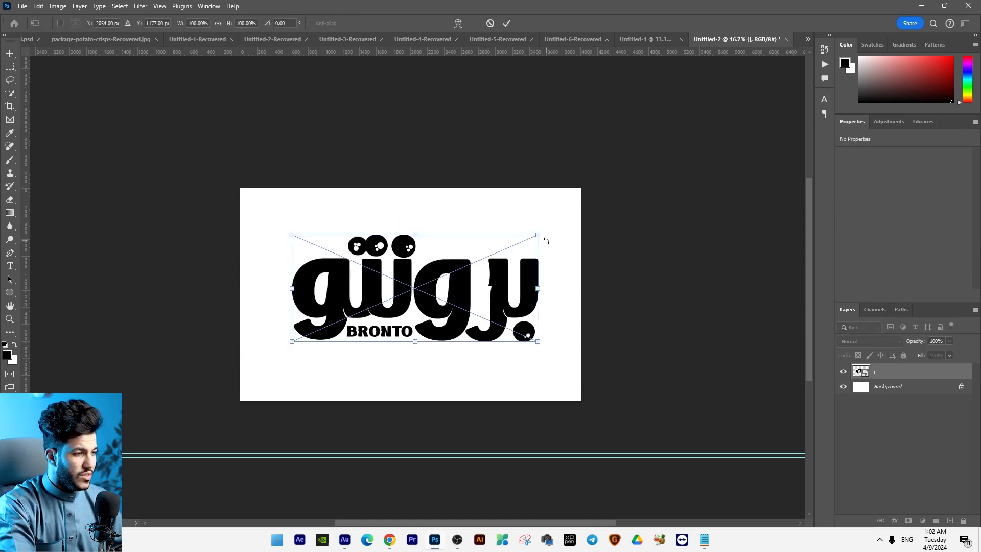
pyautogui.press('Return')
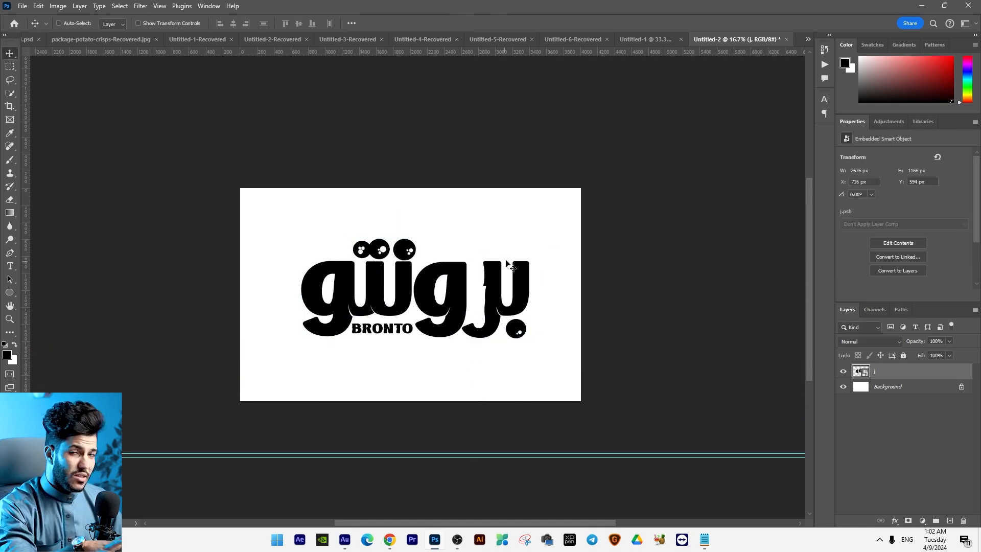
# Step: Examine the wordmark's edges and letter joins at 100% zoom
pyautogui.hotkey('ctrl', '+')
pyautogui.hotkey('ctrl', '+')
pyautogui.hotkey('ctrl', '+')
pyautogui.hotkey('ctrl', '+')
pyautogui.hotkey('ctrl', '+')
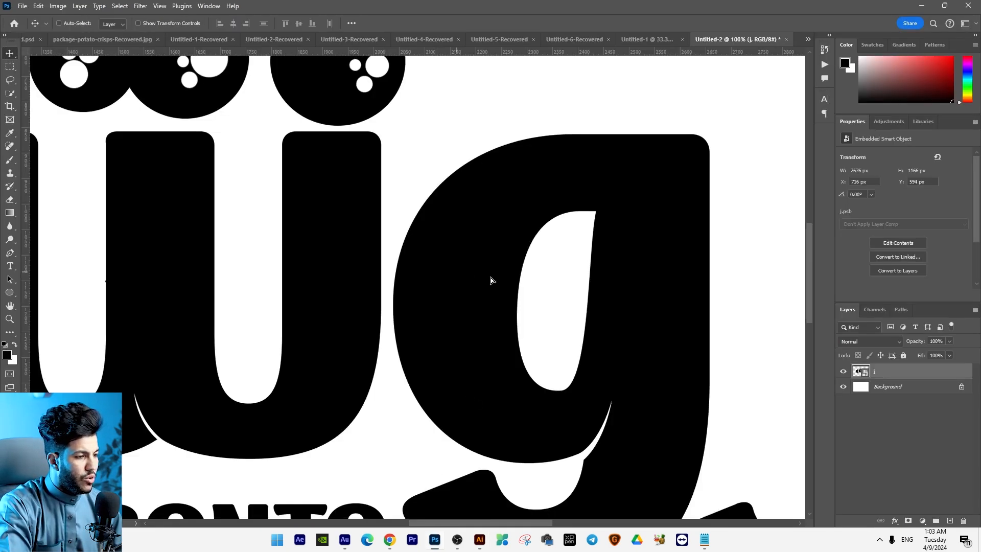
pyautogui.moveTo(491, 280); pyautogui.dragTo(504, 268)
pyautogui.moveTo(504, 265); pyautogui.dragTo(487, 262)
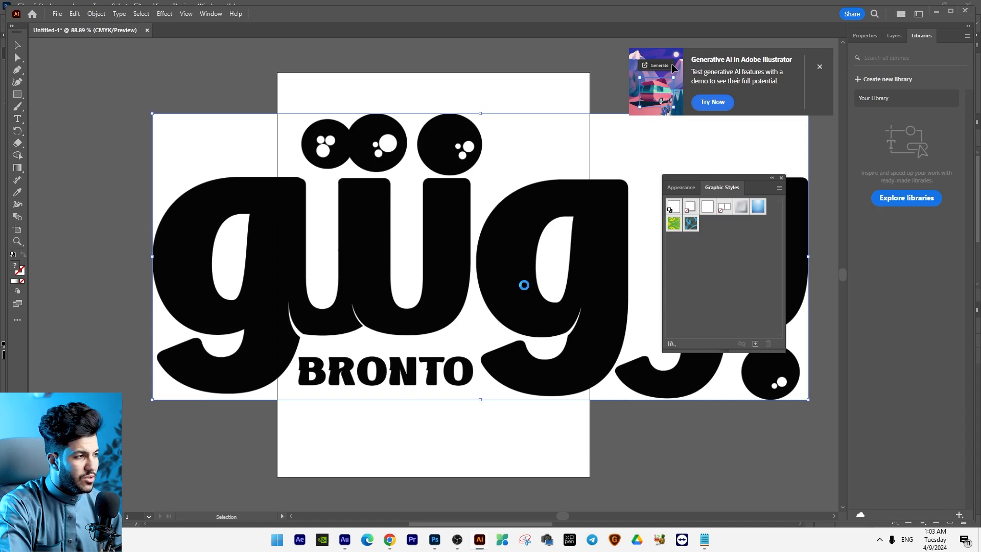
# Step: Switch to Illustrator and trace the pasted wordmark image using the Sketched Art preset of Image Trace
pyautogui.click(865, 36)
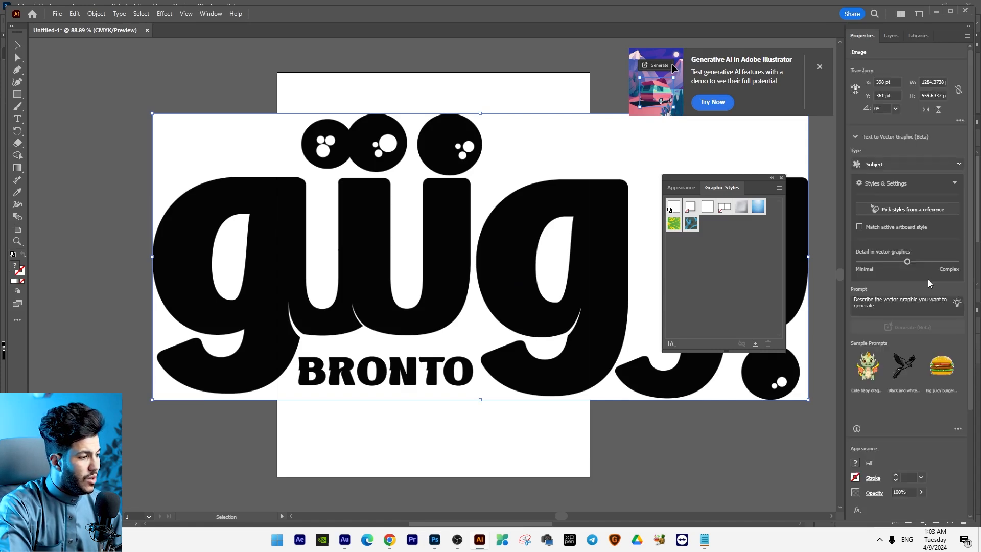
pyautogui.scroll(-5, 908, 230)
pyautogui.click(945, 478)
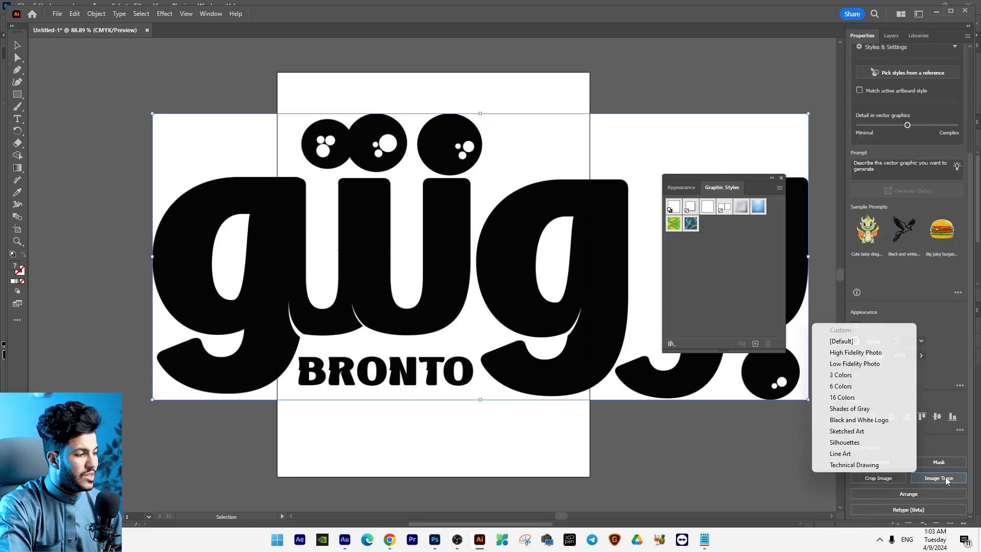
pyautogui.click(863, 431)
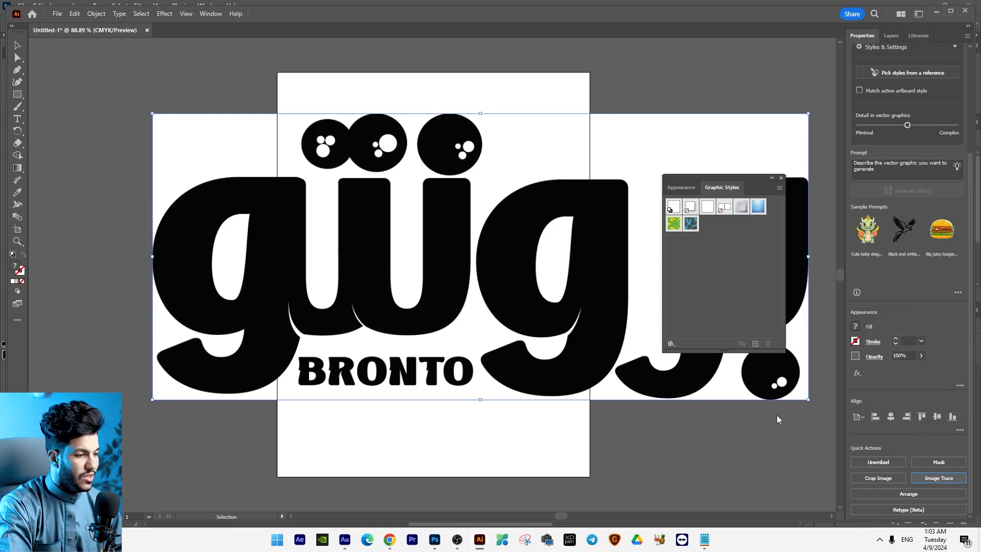
pyautogui.scroll(6, 574, 311)
pyautogui.scroll(-6, 574, 312)
# Step: Return to Photoshop, place the traced wordmark as a vector smart object, and delete the old wordmark layer
pyautogui.moveTo(603, 290); pyautogui.dragTo(467, 282)
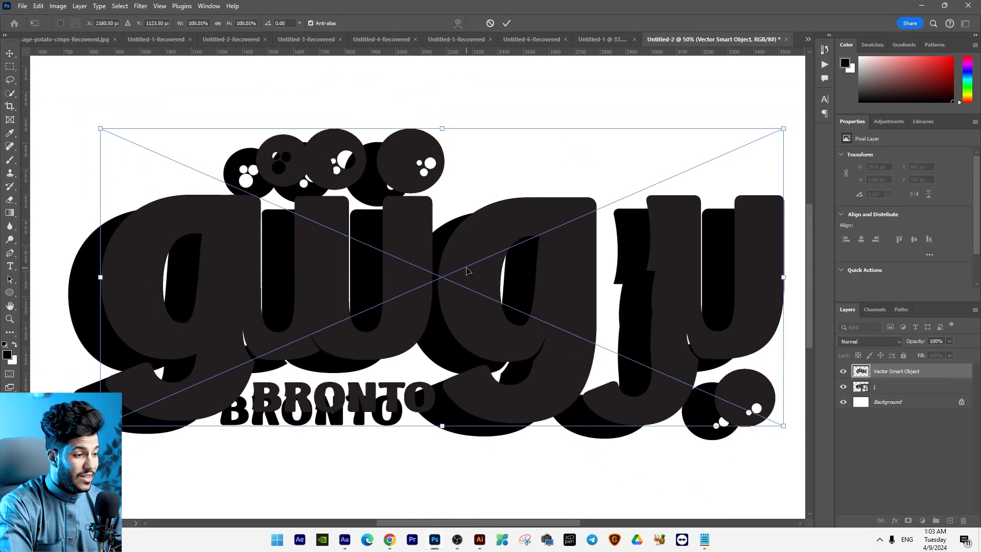
pyautogui.click(888, 387)
pyautogui.click(895, 371)
pyautogui.moveTo(602, 332); pyautogui.dragTo(565, 361)
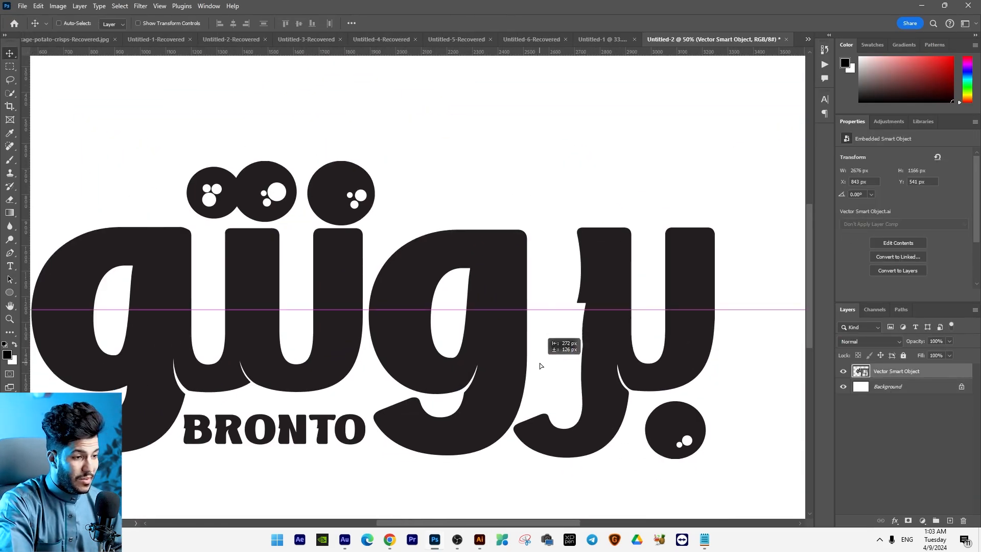
# Step: Scale the vector wordmark down to about 1650 × 719 px and position it near the centre of the canvas
pyautogui.hotkey('ctrl', '-')
pyautogui.hotkey('ctrl', '-')
pyautogui.click(544, 366)
pyautogui.hotkey('ctrl', 't')
pyautogui.moveTo(565, 220); pyautogui.dragTo(494, 239)
pyautogui.doubleClick(444, 304)
pyautogui.moveTo(541, 373); pyautogui.dragTo(553, 373)
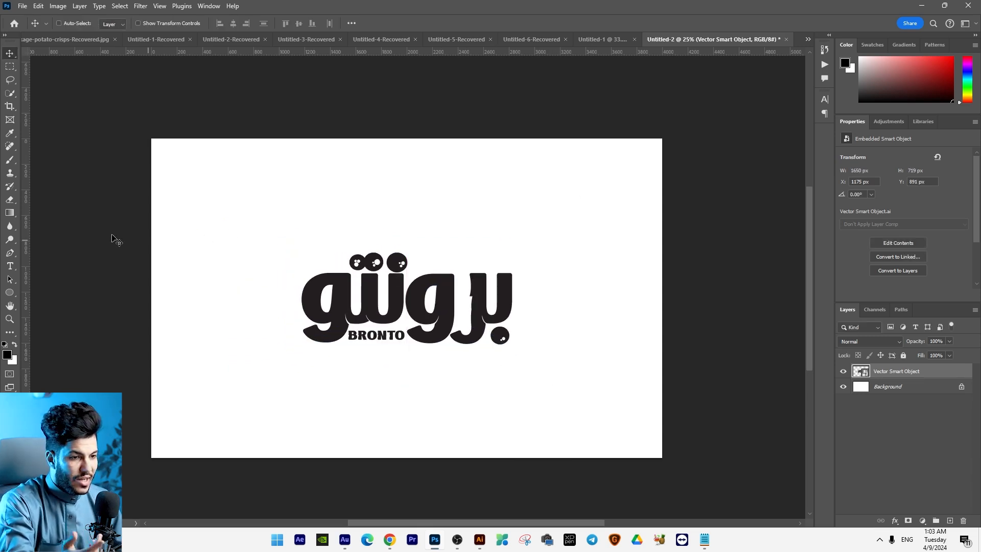
# Step: With the Background layer active, draw a closed leaf-shaped Pen path around the wordmark, tapering to a point beyond its right end
pyautogui.click(9, 253)
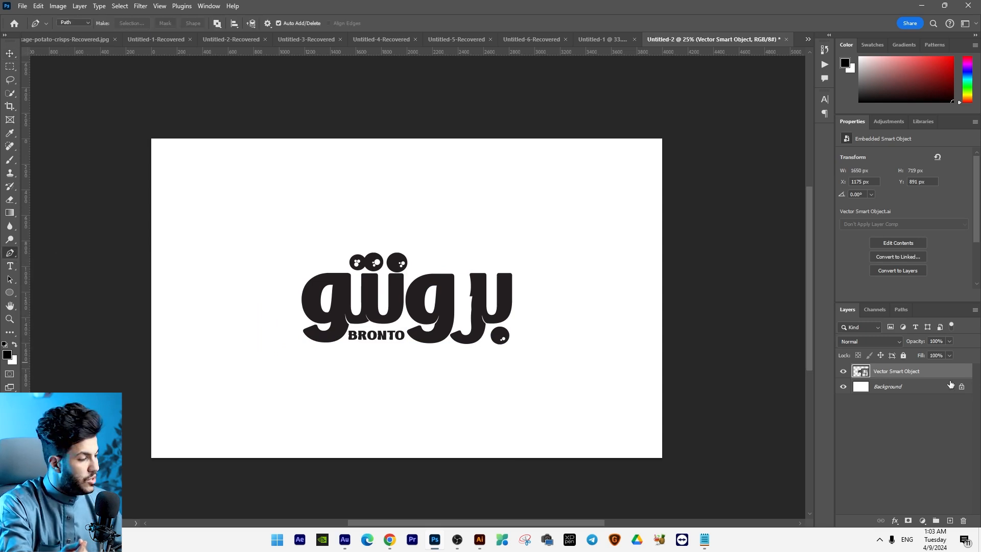
pyautogui.click(904, 388)
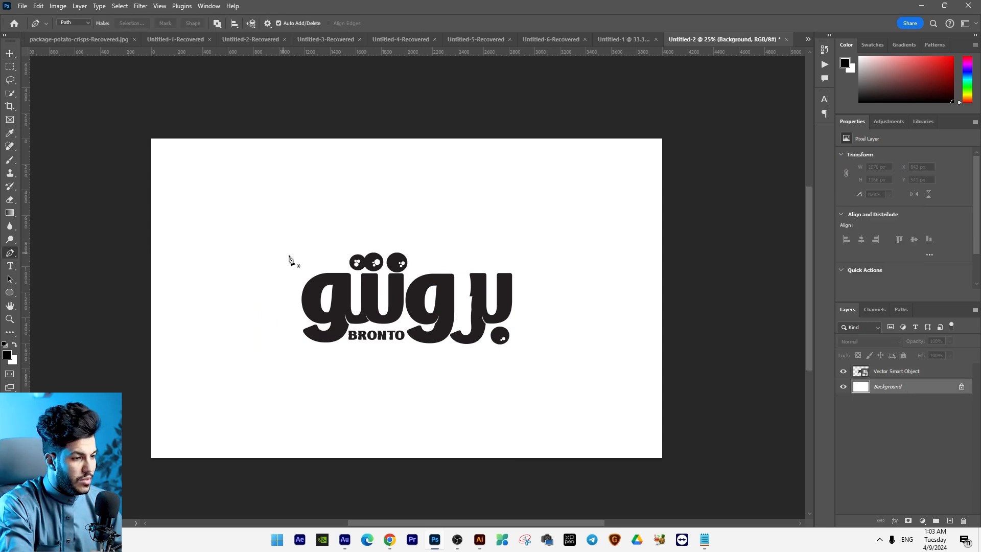
pyautogui.click(287, 281)
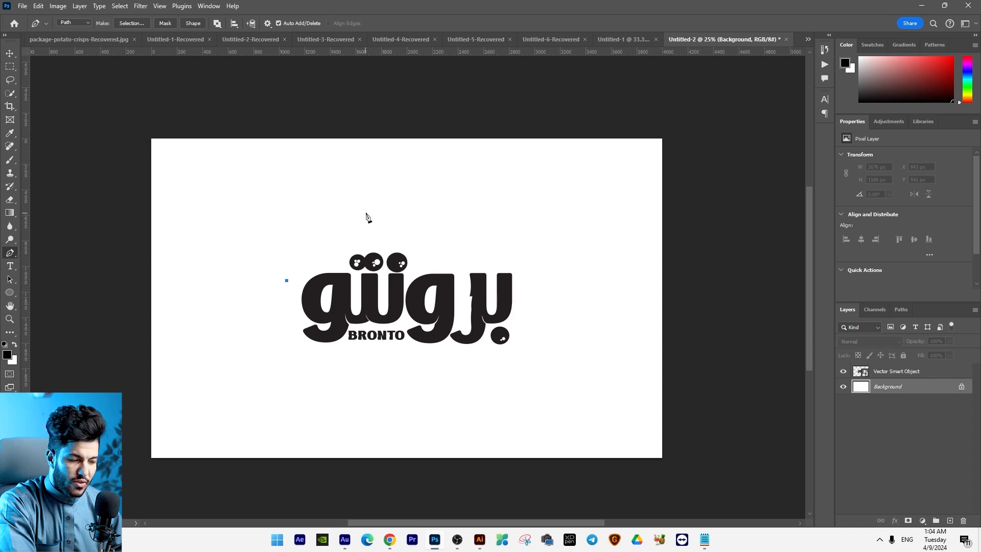
pyautogui.moveTo(363, 215); pyautogui.dragTo(435, 208)
pyautogui.moveTo(575, 266); pyautogui.dragTo(651, 239)
pyautogui.moveTo(593, 280); pyautogui.dragTo(665, 256)
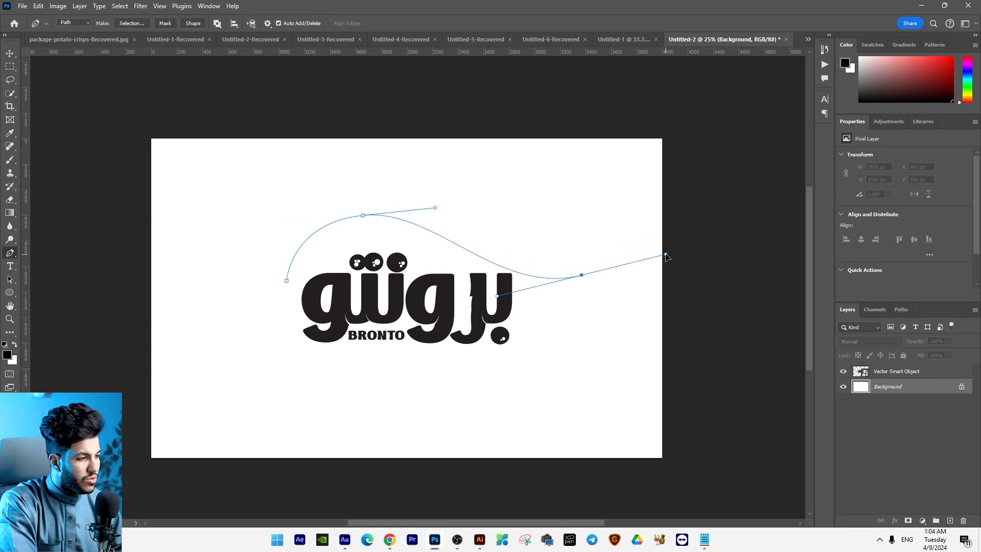
pyautogui.click(583, 276)
pyautogui.moveTo(414, 365); pyautogui.dragTo(271, 357)
pyautogui.click(288, 282)
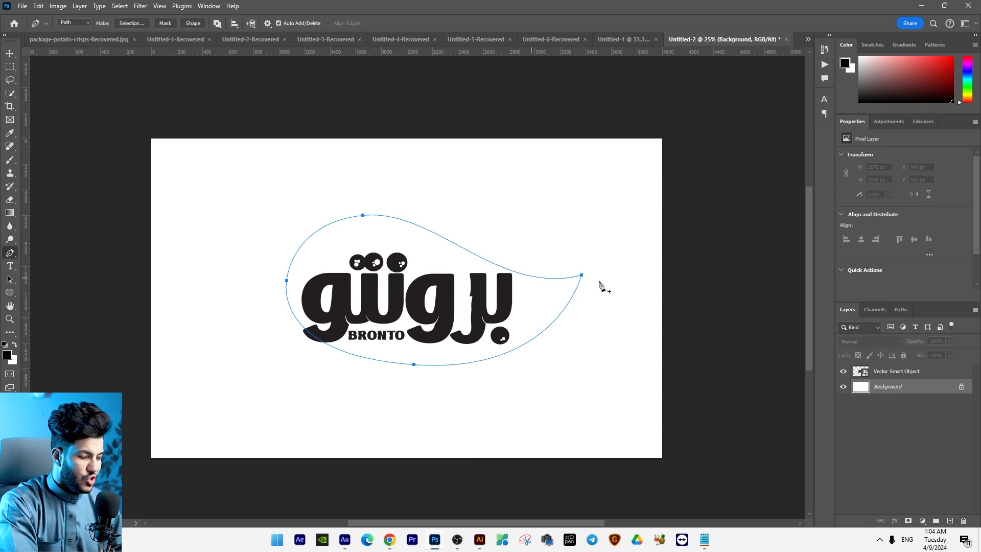
# Step: Load the leaf-shaped path as a selection and fill it with a black Solid Color layer beneath the wordmark
pyautogui.hotkey('ctrl', 'Return')
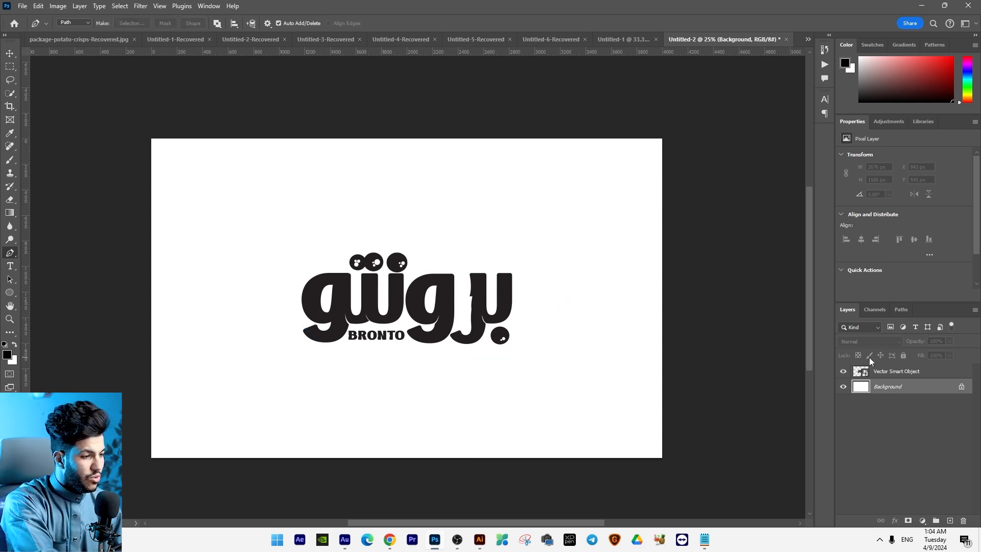
pyautogui.click(923, 520)
pyautogui.click(922, 338)
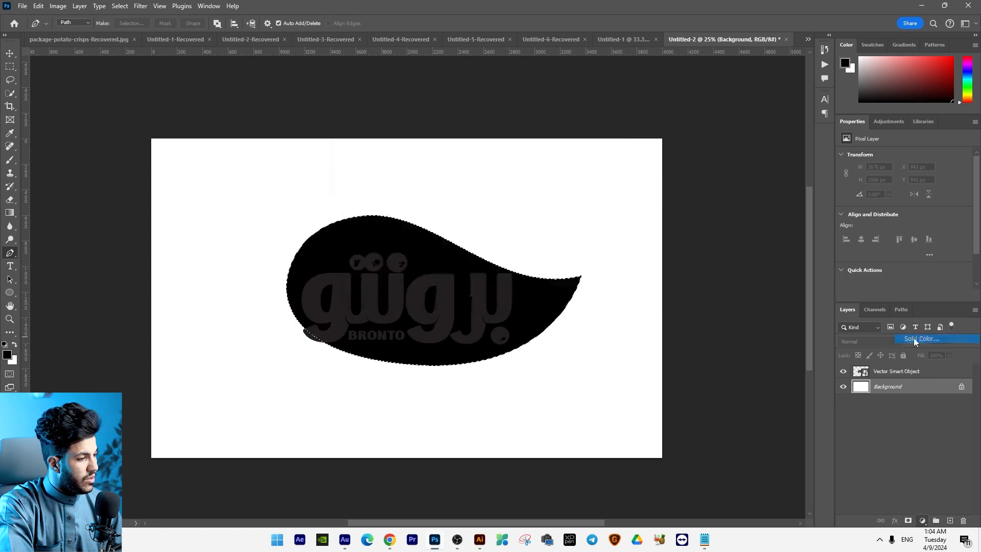
pyautogui.press('Return')
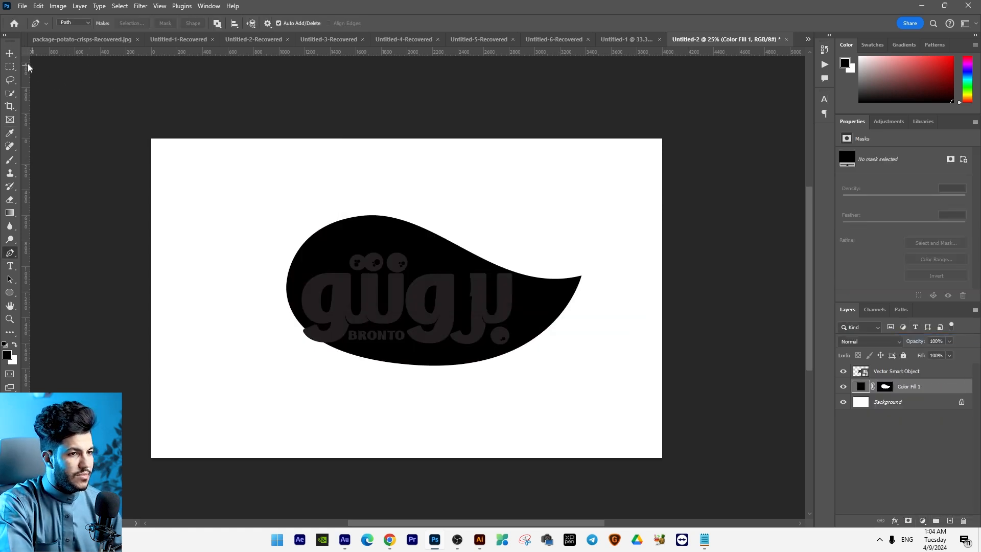
# Step: Convert the black leaf layer to a smart object and warp it so its lower-left side bulges outward around the wordmark
pyautogui.press('v')
pyautogui.moveTo(448, 290)
pyautogui.mouseDown()
pyautogui.moveTo(474, 298)
pyautogui.moveTo(458, 290)
pyautogui.mouseUp()
pyautogui.hotkey('ctrl', 't')
pyautogui.rightClick(439, 283)
pyautogui.click(454, 392)
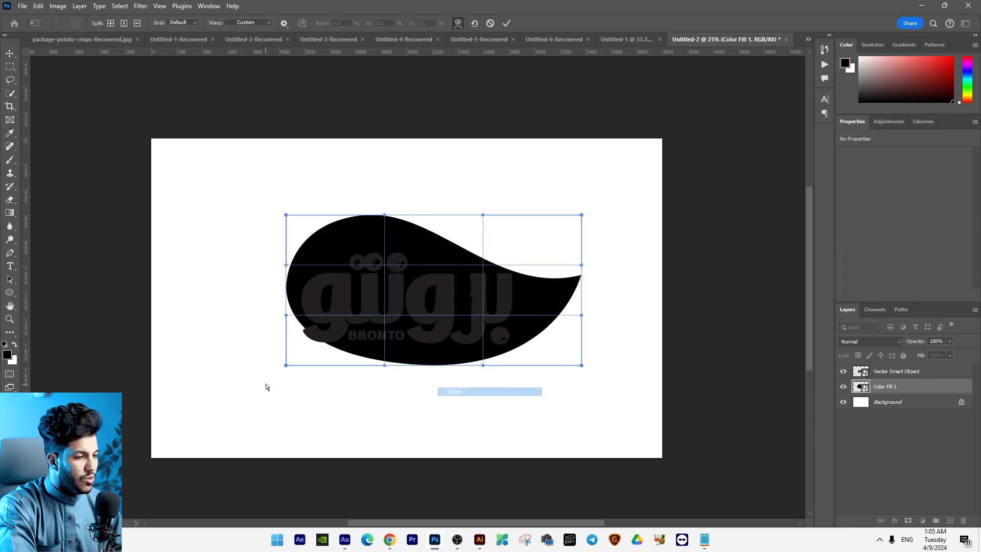
pyautogui.moveTo(286, 366); pyautogui.dragTo(269, 384)
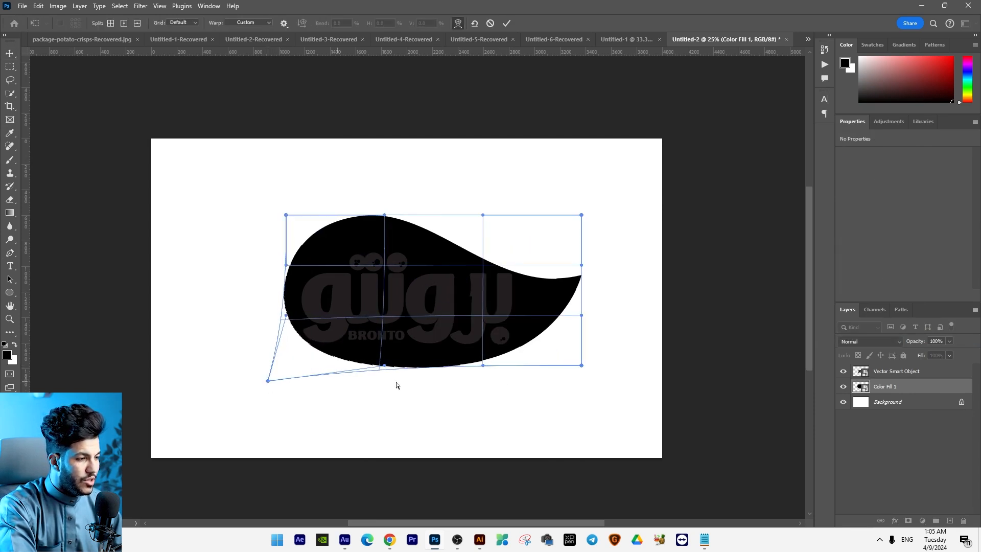
pyautogui.moveTo(483, 366); pyautogui.dragTo(485, 369)
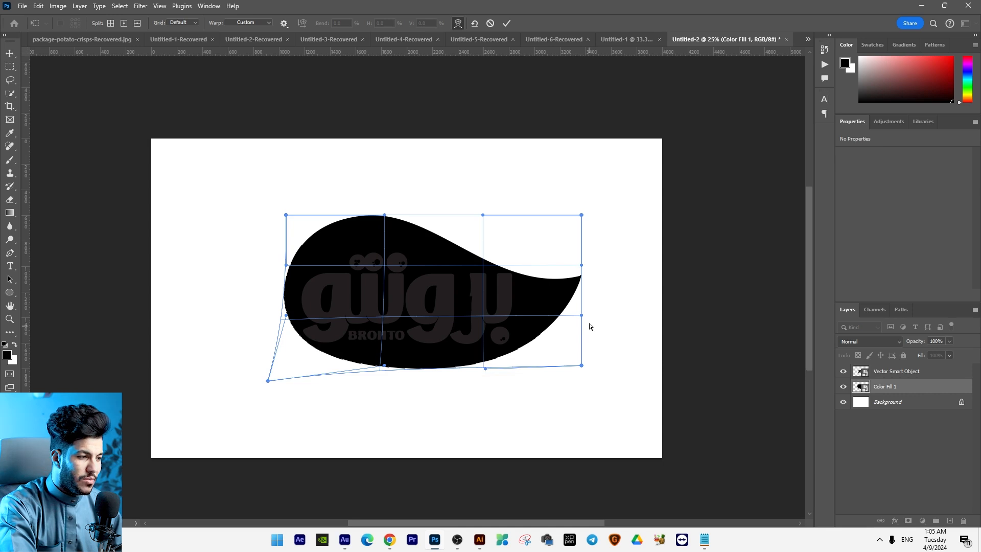
pyautogui.moveTo(583, 267); pyautogui.dragTo(586, 261)
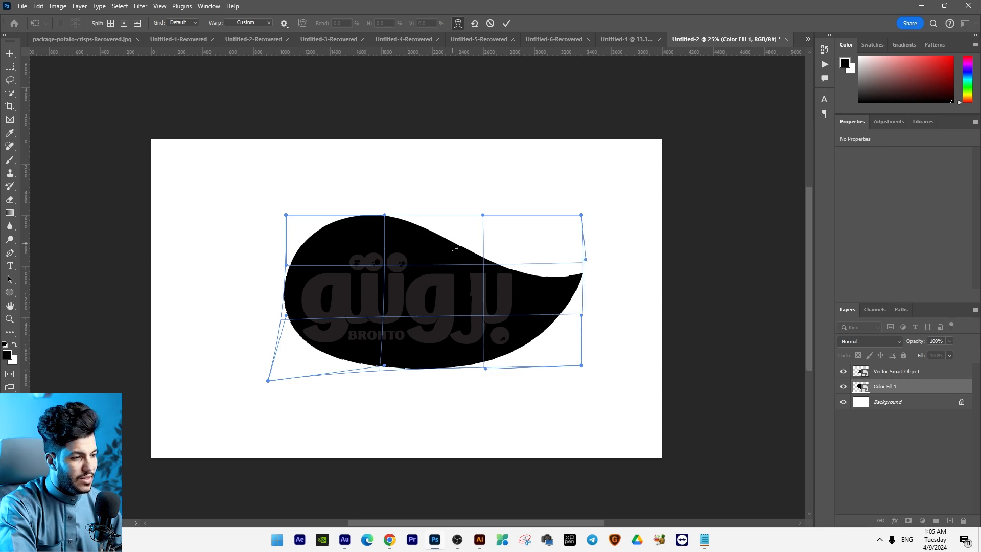
pyautogui.press('Return')
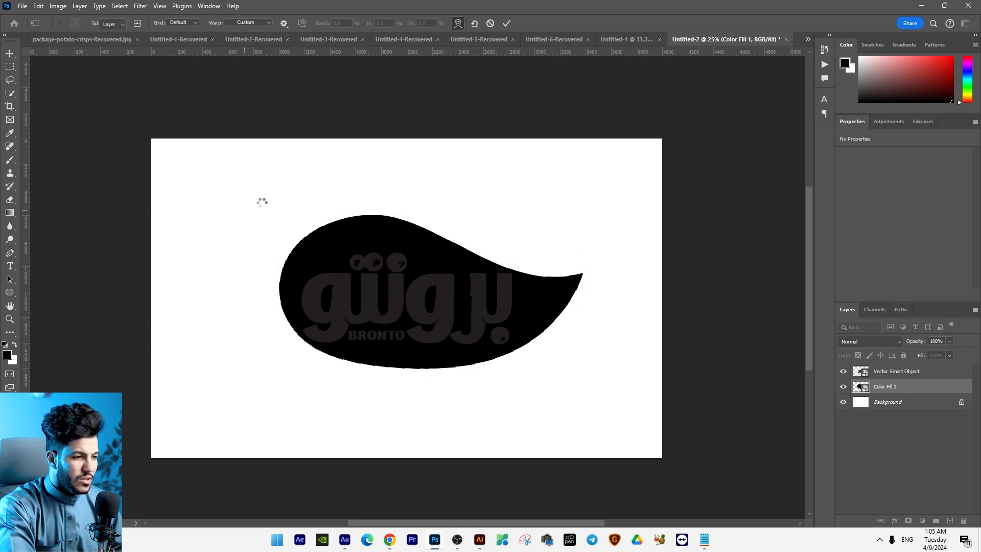
# Step: Scale the wordmark down to about 1534 × 669 px and turn it white with a Hue/Saturation adjustment
pyautogui.rightClick(482, 297)
pyautogui.click(494, 304)
pyautogui.hotkey('ctrl', 't')
pyautogui.moveTo(512, 253); pyautogui.dragTo(701, 249)
pyautogui.press('Return')
pyautogui.hotkey('ctrl', 'u')
pyautogui.press('Return')
# Step: Warp the black leaf again, pulling its pointed tip up and inward for a more pronounced upward curve
pyautogui.rightClick(555, 292)
pyautogui.click(570, 297)
pyautogui.moveTo(547, 303); pyautogui.dragTo(548, 302)
pyautogui.hotkey('ctrl', 't')
pyautogui.rightClick(554, 292)
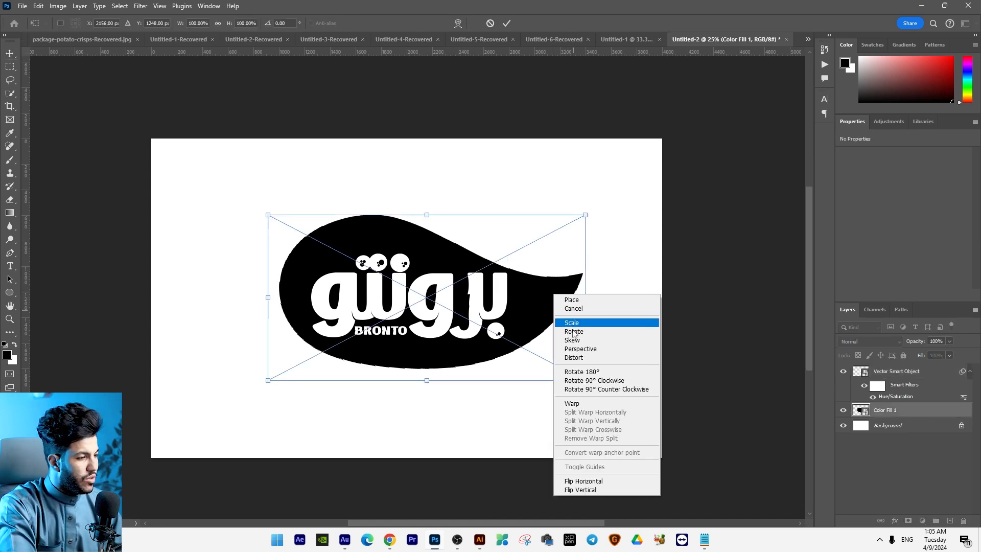
pyautogui.click(572, 403)
pyautogui.moveTo(586, 259); pyautogui.dragTo(548, 192)
pyautogui.moveTo(584, 237); pyautogui.dragTo(574, 219)
pyautogui.press('Return')
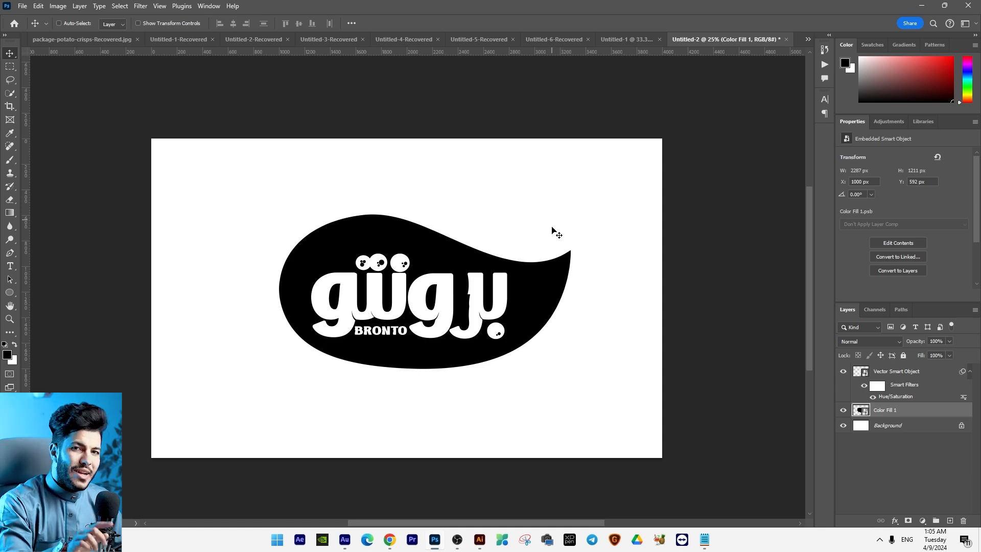
# Step: Bring the black leaf shape into Illustrator and trace it with the Sketched Art preset
pyautogui.moveTo(518, 339)
pyautogui.mouseDown()
pyautogui.moveTo(588, 276)
pyautogui.moveTo(516, 248)
pyautogui.moveTo(311, 274)
pyautogui.mouseUp()
pyautogui.hotkey('alt', 'Tab')
pyautogui.click(939, 488)
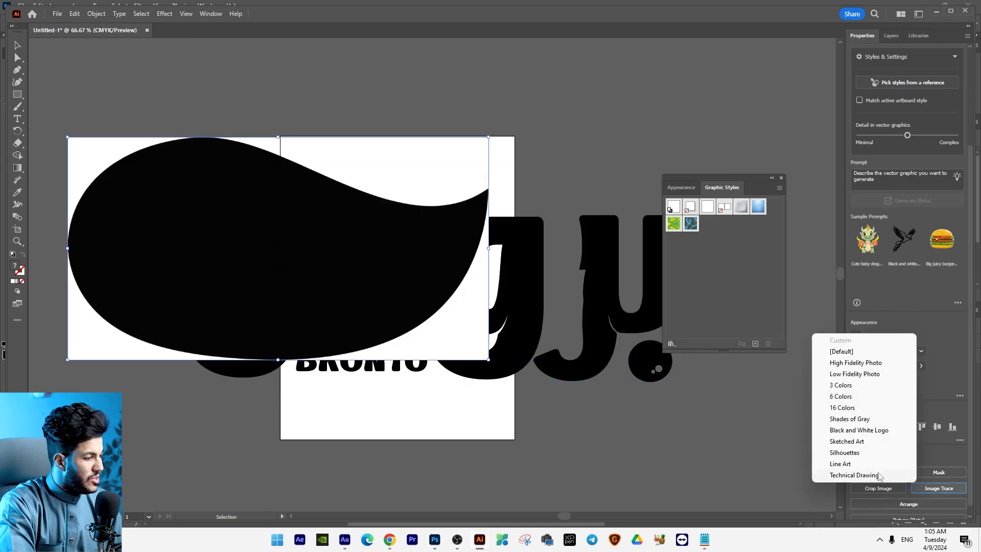
pyautogui.click(861, 446)
# Step: Return to Photoshop, place the traced leaf as a vector smart object behind the wordmark, and delete the old Color Fill leaf layer
pyautogui.hotkey('alt', 'Tab')
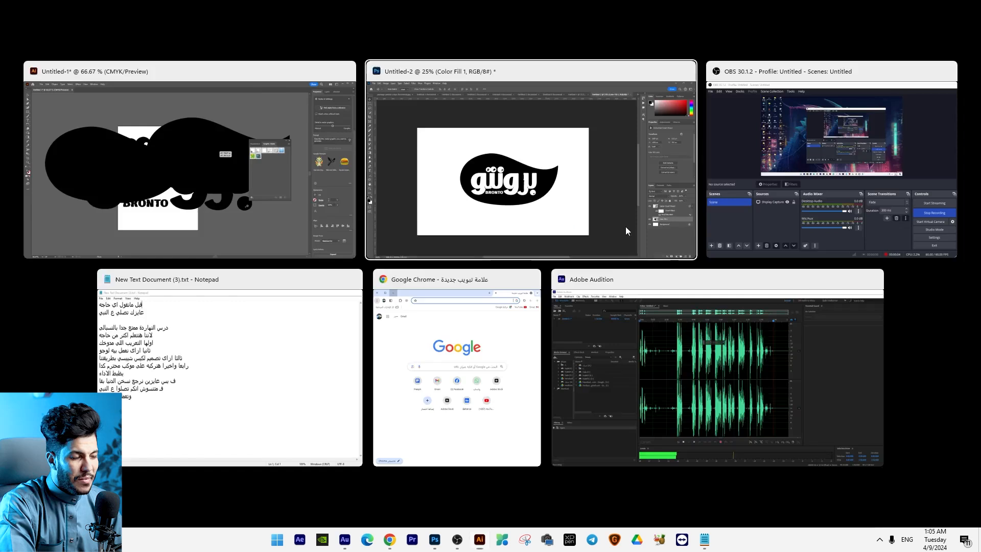
pyautogui.press('Return')
pyautogui.moveTo(499, 252); pyautogui.dragTo(524, 320)
pyautogui.click(907, 429)
pyautogui.press('Delete')
pyautogui.rightClick(507, 262)
pyautogui.click(529, 268)
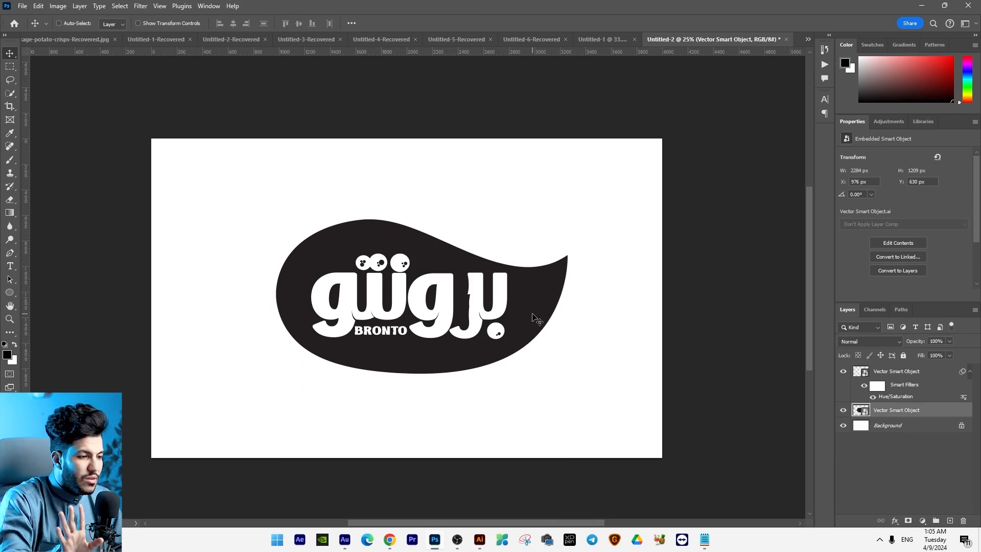
pyautogui.moveTo(546, 302); pyautogui.dragTo(547, 301)
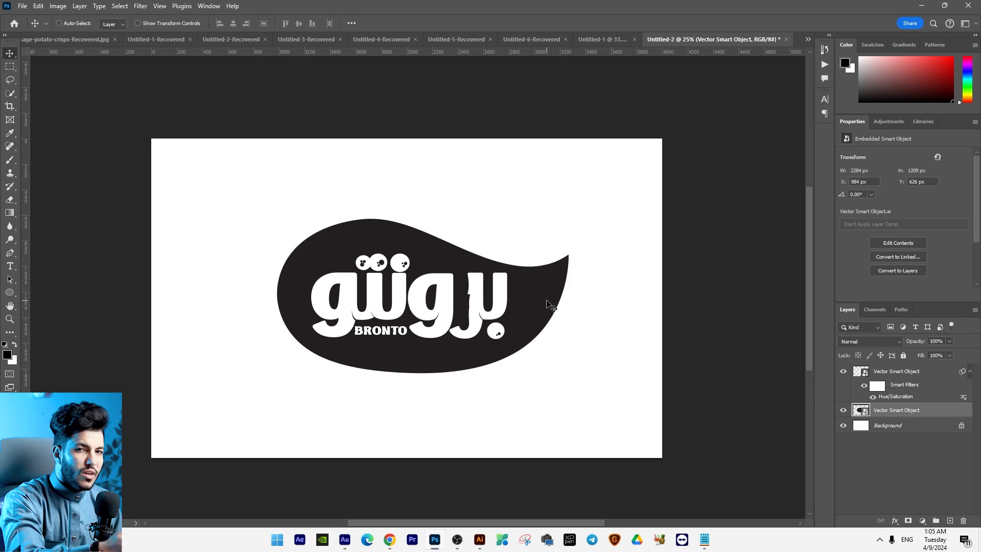
# Step: Add a linear Gradient Overlay layer style to the traced leaf layer
pyautogui.hotkey('ctrl', '+')
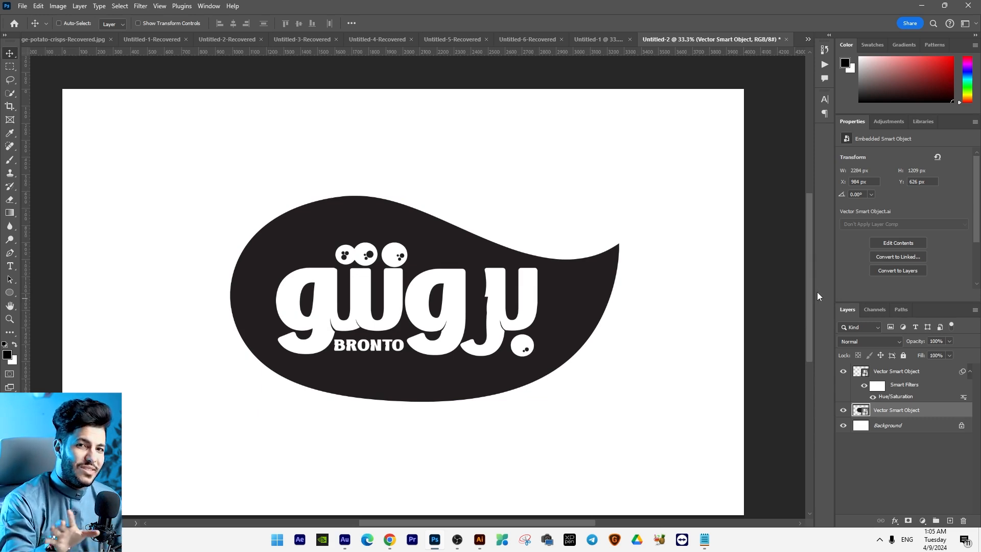
pyautogui.rightClick(912, 413)
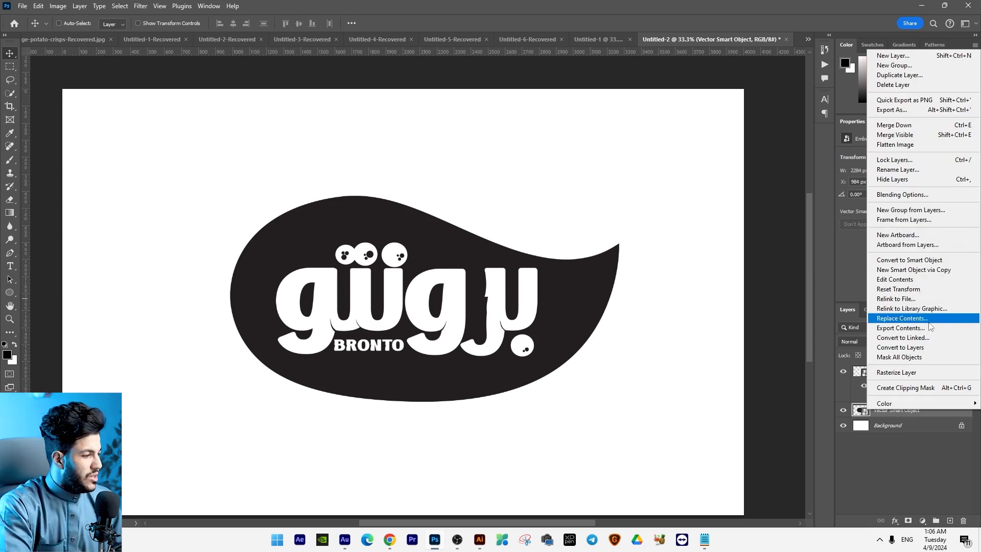
pyautogui.click(895, 198)
pyautogui.moveTo(369, 80); pyautogui.dragTo(709, 164)
pyautogui.click(501, 385)
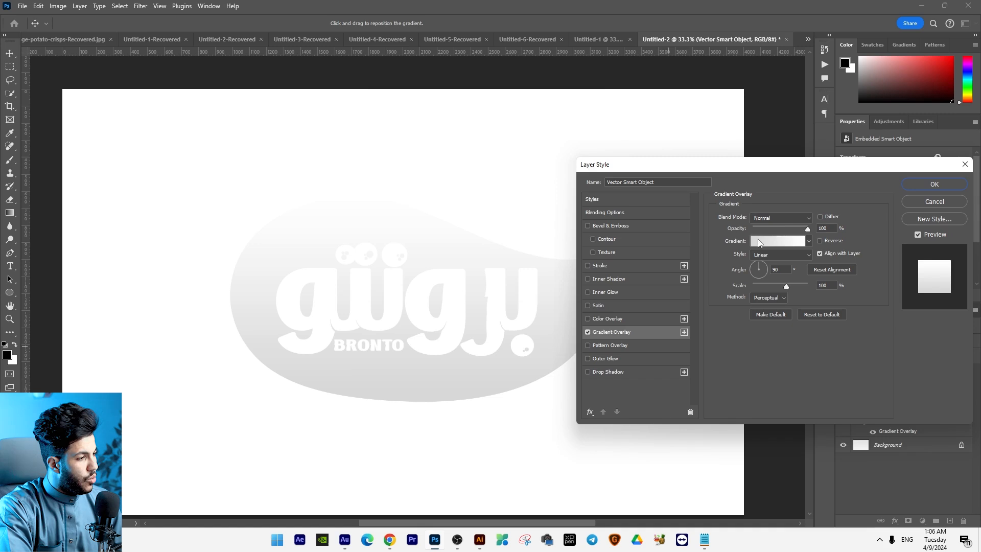
# Step: Set the gradient's starting colour stop to a slightly darkened, fully saturated red
pyautogui.click(760, 245)
pyautogui.doubleClick(382, 269)
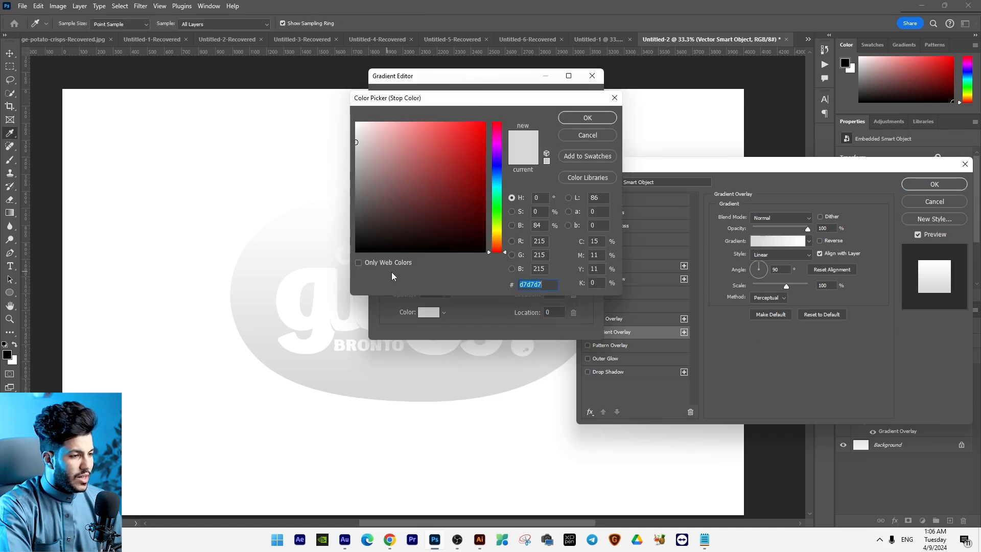
pyautogui.moveTo(457, 192); pyautogui.dragTo(643, 51)
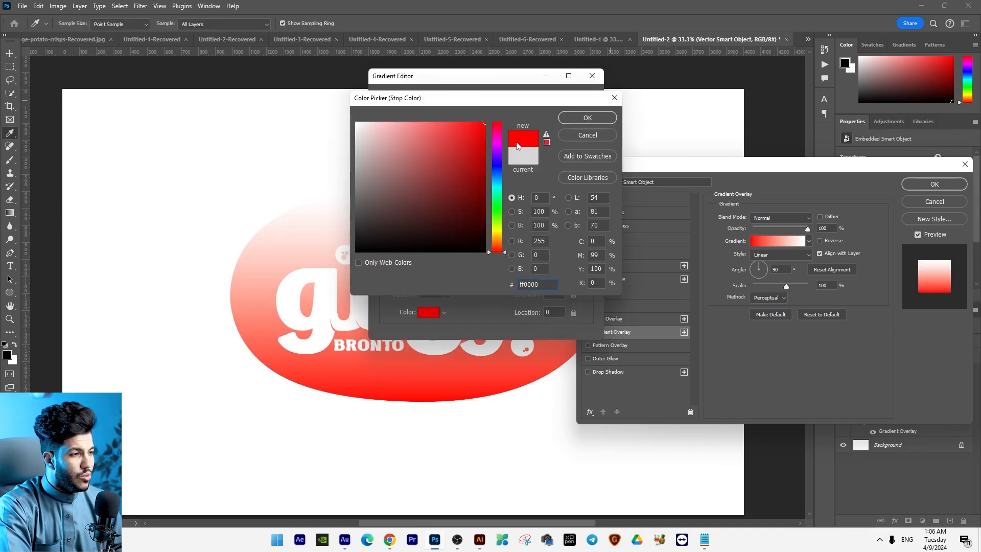
pyautogui.click(484, 144)
pyautogui.click(483, 146)
pyautogui.press('Return')
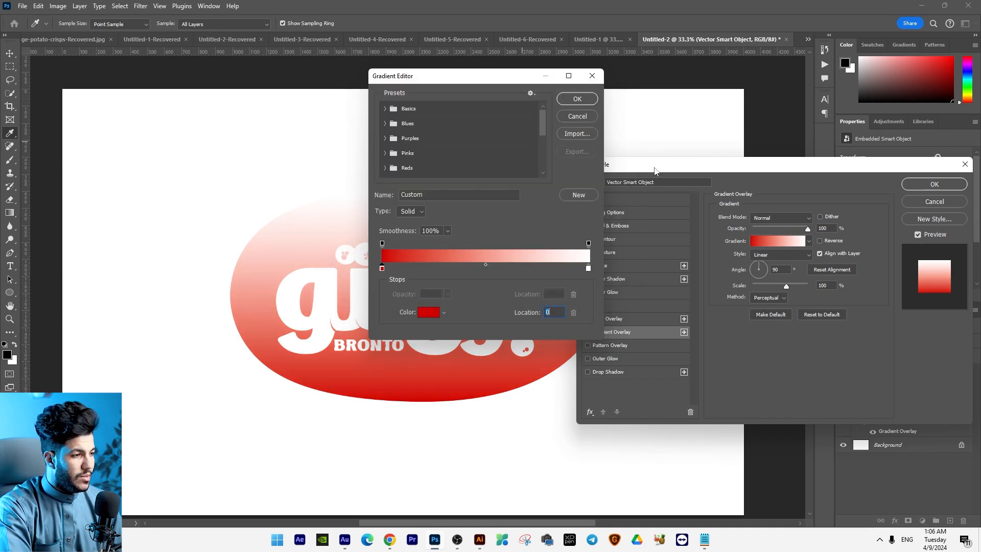
# Step: Set the gradient's ending colour stop to dark maroon 400000 and apply the overlay to the leaf
pyautogui.doubleClick(589, 268)
pyautogui.moveTo(454, 198); pyautogui.dragTo(525, 205)
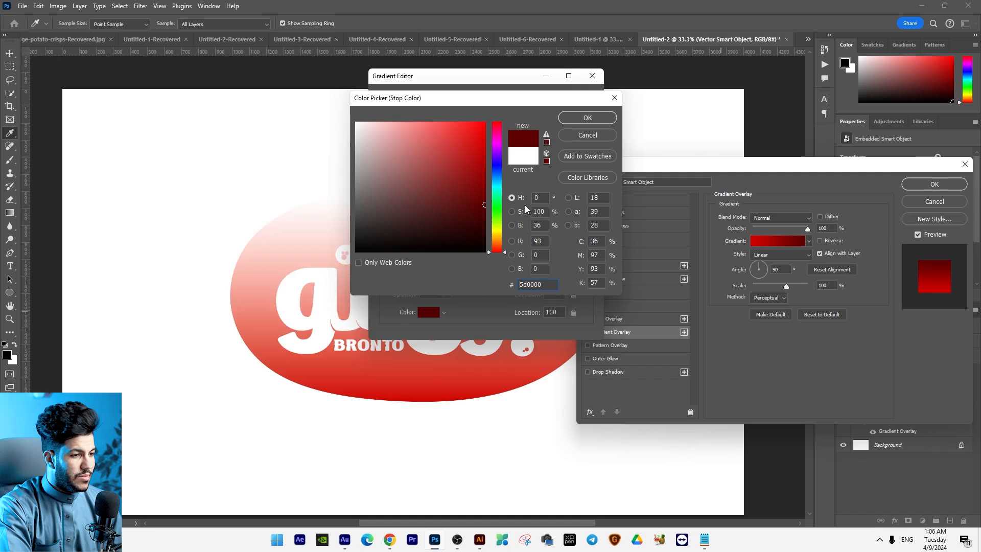
pyautogui.moveTo(465, 225); pyautogui.dragTo(510, 221)
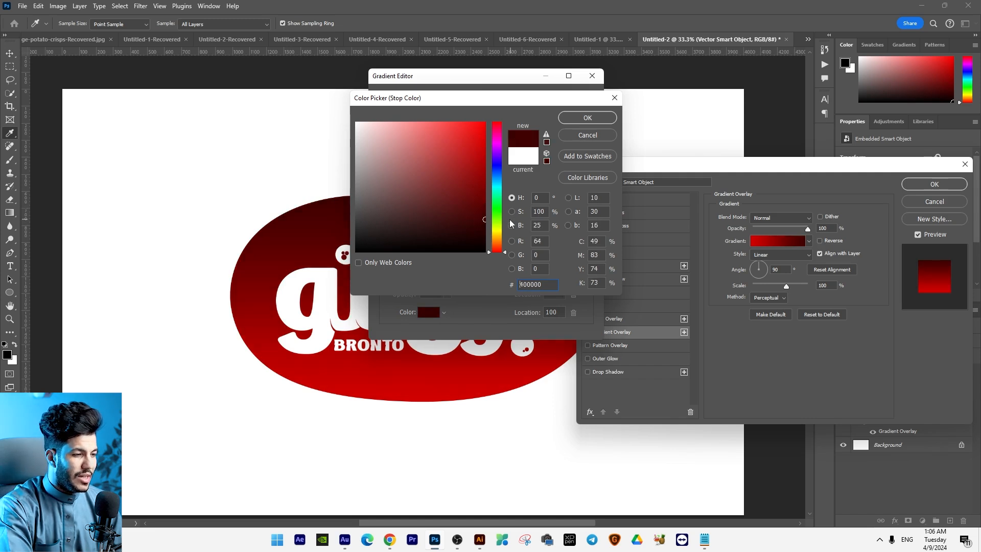
pyautogui.press('Return')
pyautogui.press('Return')
pyautogui.press('Return')
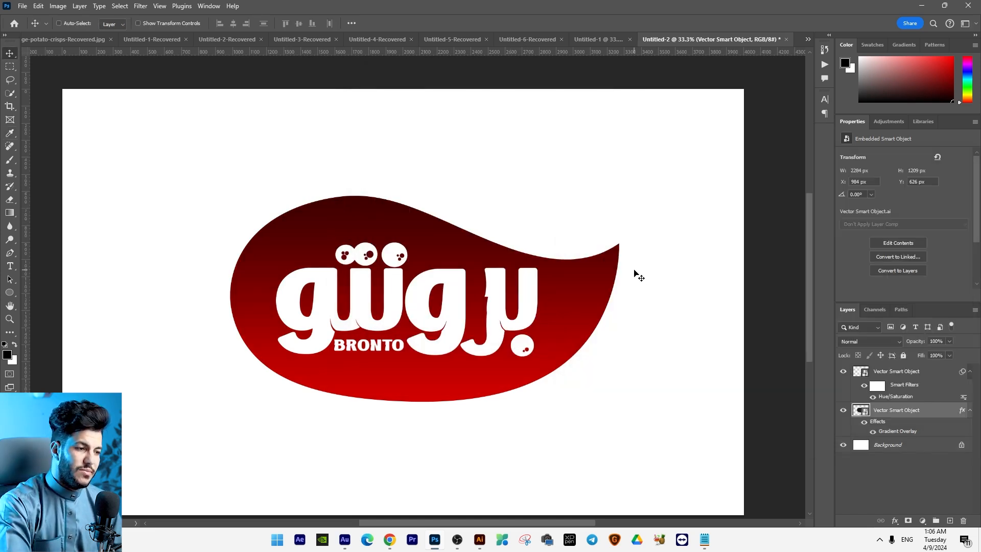
# Step: Nudge the leaf 9 px up and 4 px left behind the wordmark
pyautogui.press('Up')
pyautogui.press('Up')
pyautogui.press('Up')
pyautogui.press('Up')
pyautogui.press('Up')
pyautogui.press('Up')
pyautogui.press('Up')
pyautogui.press('Up')
pyautogui.press('Up')
pyautogui.press('Left')
pyautogui.press('Left')
pyautogui.press('Left')
pyautogui.press('Left')
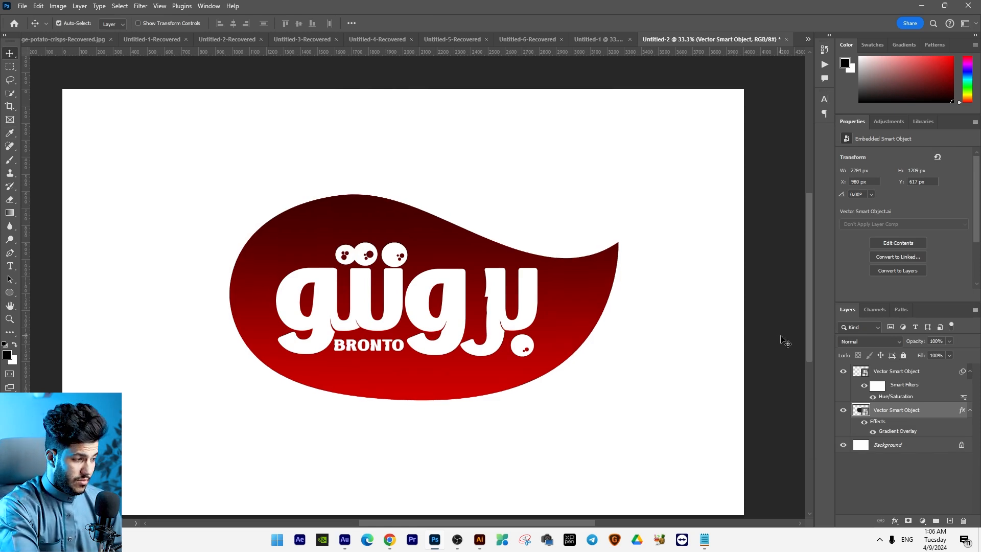
# Step: Duplicate the leaf layer, enlarge the lower one to about 2338 × 1239 px, and convert it to a smart object
pyautogui.hotkey('ctrl', 'j')
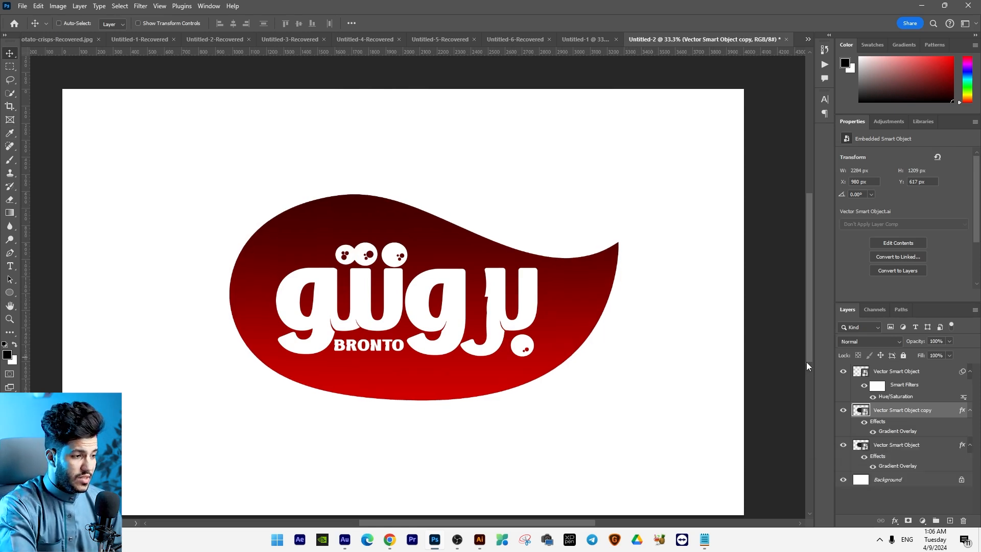
pyautogui.click(877, 448)
pyautogui.hotkey('ctrl', 't')
pyautogui.moveTo(619, 193); pyautogui.dragTo(624, 192)
pyautogui.press('Return')
pyautogui.rightClick(900, 448)
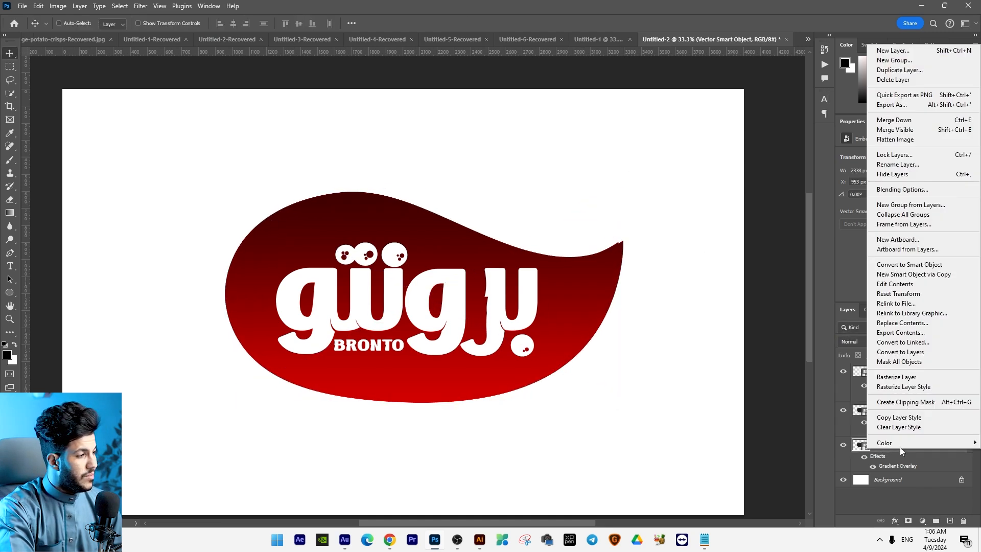
pyautogui.click(905, 264)
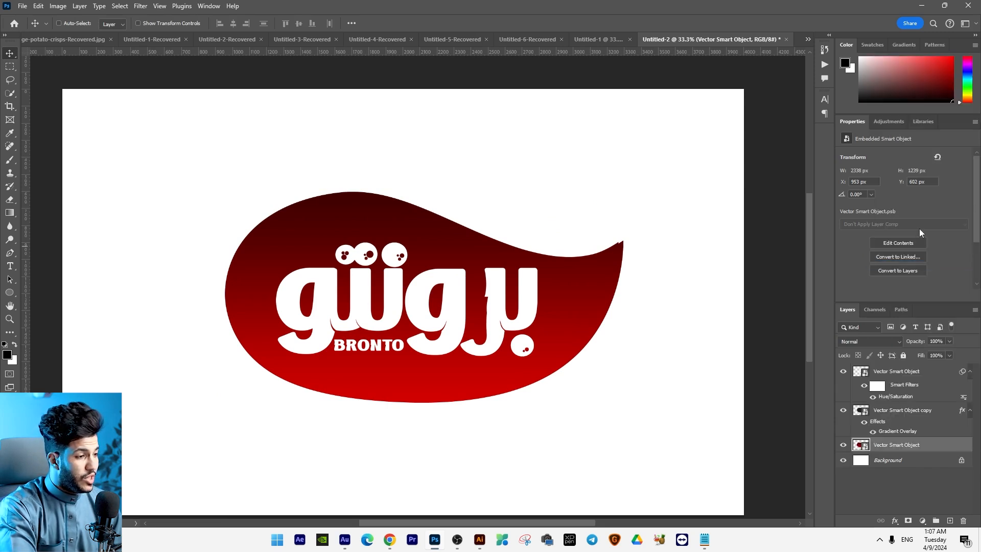
# Step: Brighten the lower leaf with Curves and enlarge it to about 2408 × 1277 px as a red border around the upper leaf
pyautogui.hotkey('ctrl', 'm')
pyautogui.moveTo(460, 87); pyautogui.dragTo(783, 211)
pyautogui.moveTo(725, 342); pyautogui.dragTo(721, 302)
pyautogui.press('Return')
pyautogui.hotkey('ctrl', 't')
pyautogui.moveTo(624, 188); pyautogui.dragTo(632, 182)
pyautogui.press('Return')
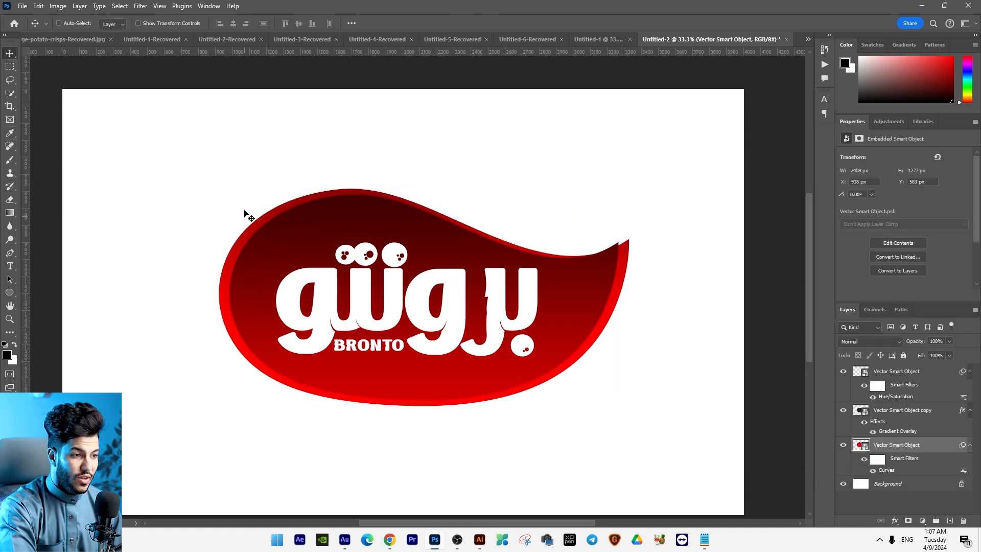
# Step: Warp the tip of the lower leaf up and inward so the red border follows the upper leaf's point
pyautogui.hotkey('ctrl', 't')
pyautogui.rightClick(619, 262)
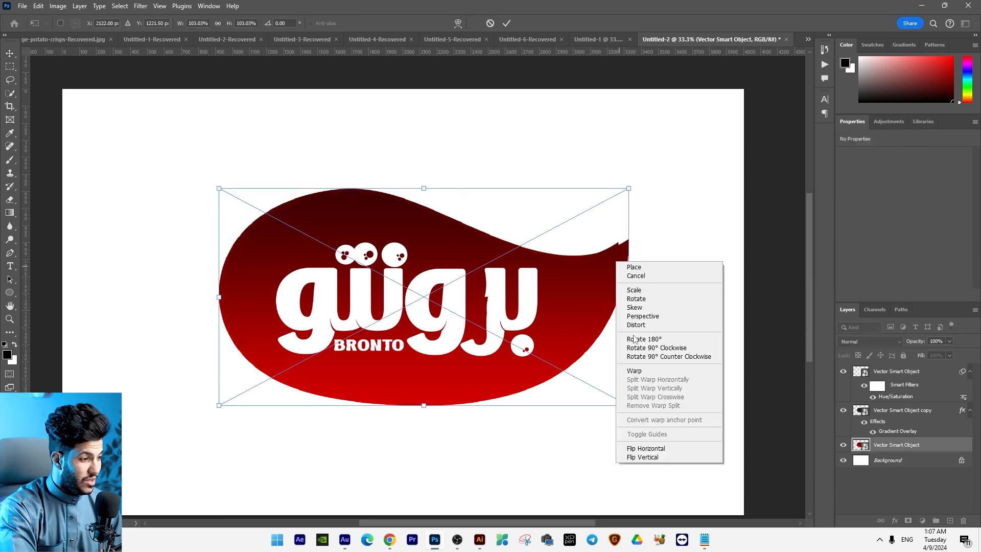
pyautogui.click(634, 370)
pyautogui.moveTo(630, 189)
pyautogui.mouseDown()
pyautogui.moveTo(631, 178)
pyautogui.moveTo(618, 176)
pyautogui.mouseUp()
pyautogui.press('Return')
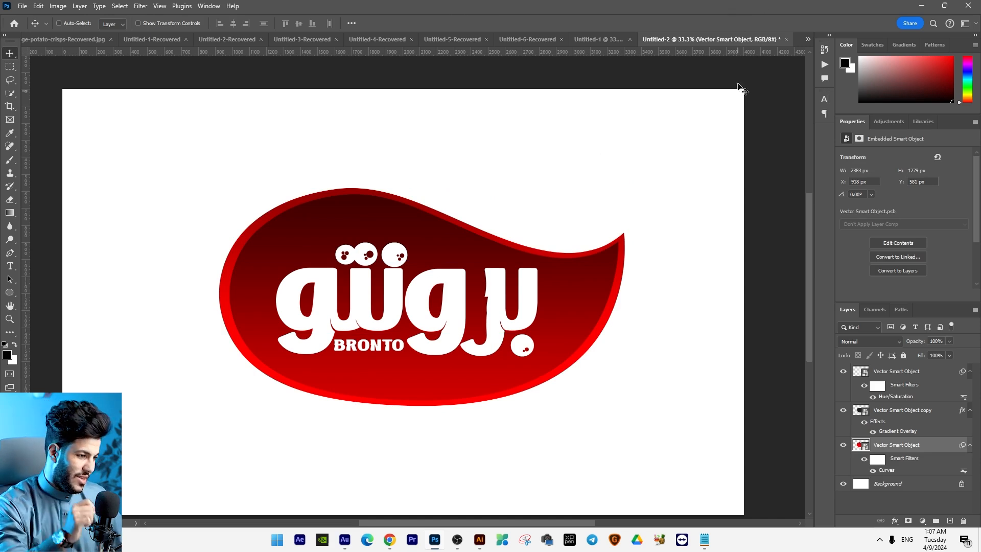
# Step: Move the white wordmark right and slightly up inside the leaf, to about X 1285 px, Y 887 px
pyautogui.keyDown('ctrl'); pyautogui.click(497, 292); pyautogui.keyUp('ctrl')
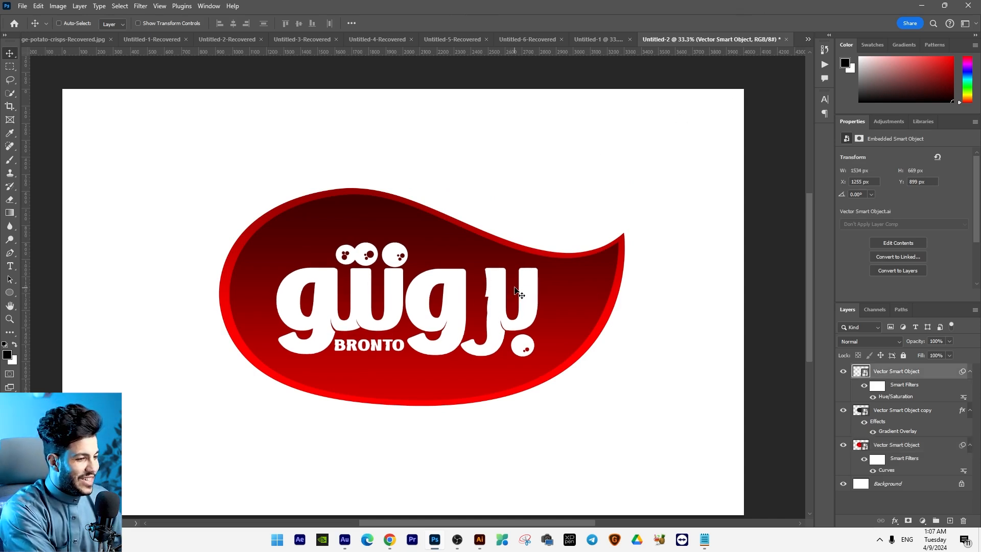
pyautogui.hotkey('ctrl', '+')
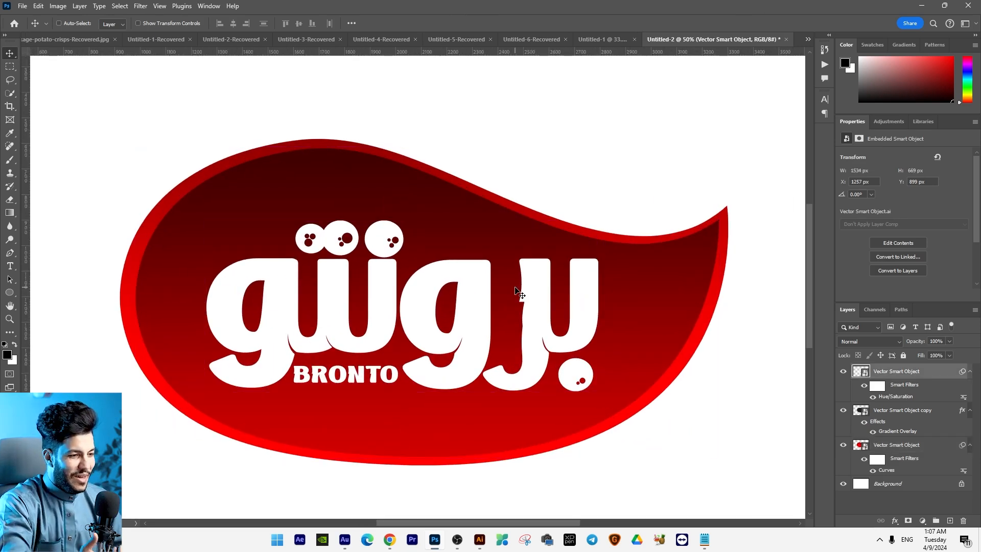
pyautogui.press('Right')
pyautogui.press('Right')
pyautogui.press('Right')
pyautogui.press('Right')
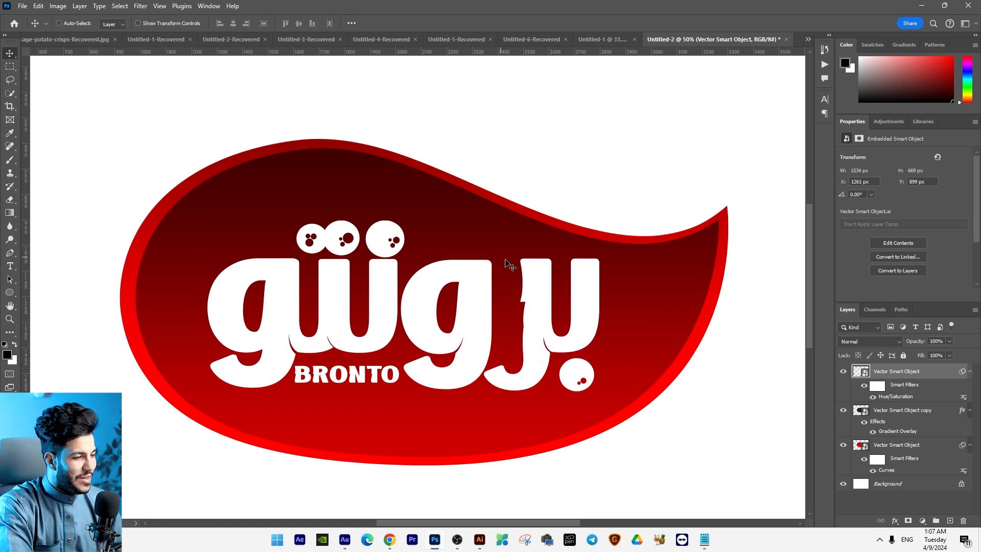
pyautogui.moveTo(489, 289)
pyautogui.mouseDown()
pyautogui.moveTo(513, 279)
pyautogui.moveTo(504, 290)
pyautogui.mouseUp()
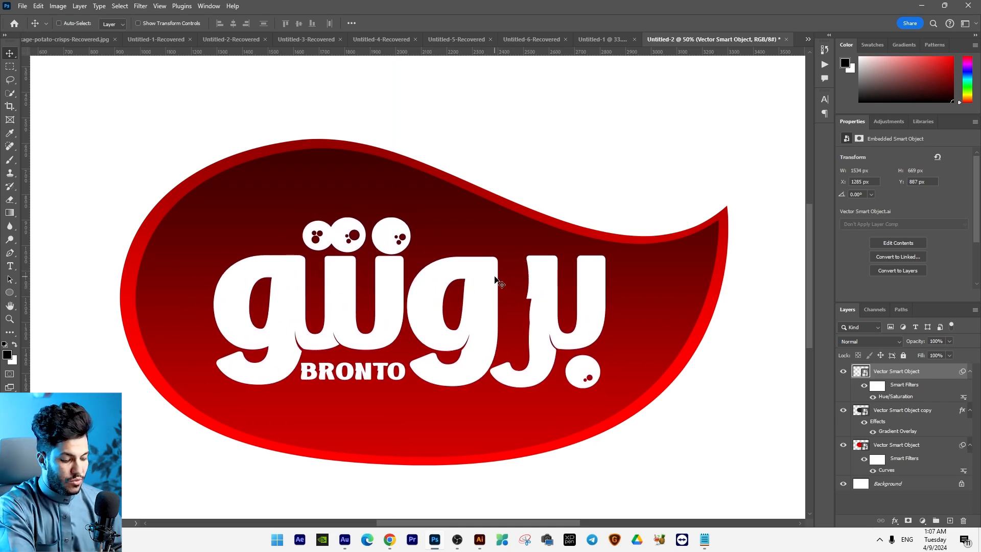
# Step: Duplicate the wordmark layer and add a 24 px outside Stroke to the lower copy
pyautogui.hotkey('ctrl', 'j')
pyautogui.rightClick(892, 411)
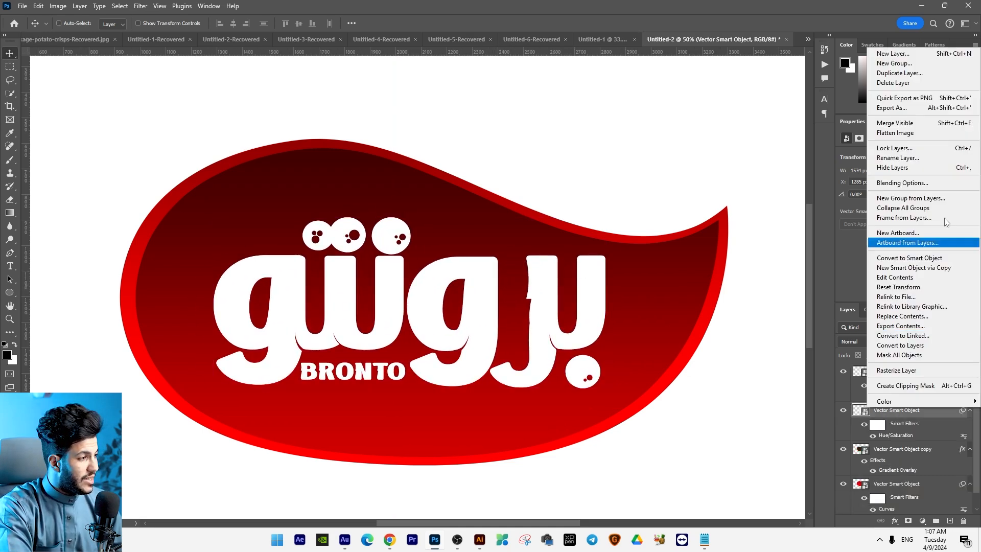
pyautogui.click(824, 224)
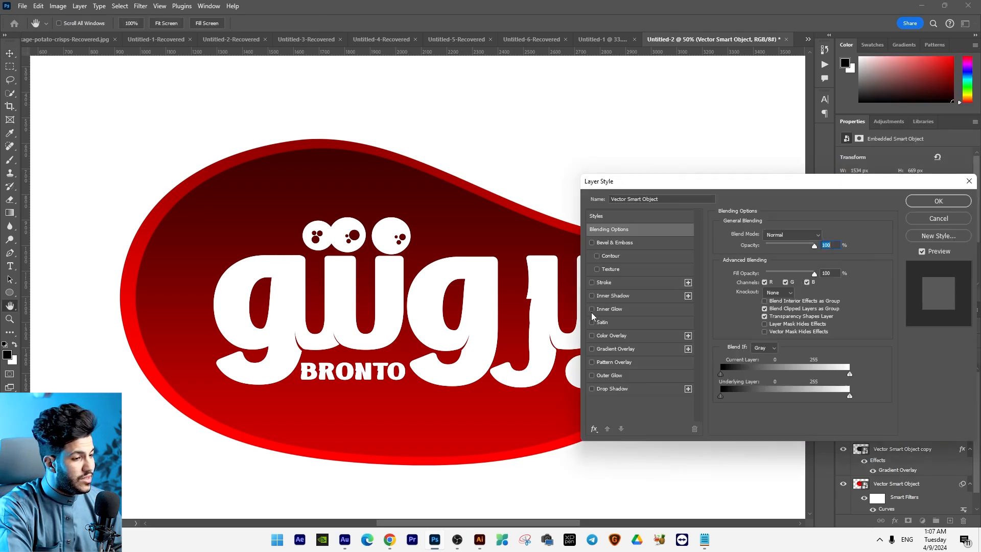
pyautogui.click(604, 283)
pyautogui.click(765, 247)
pyautogui.click(766, 239)
pyautogui.moveTo(761, 233); pyautogui.dragTo(766, 233)
# Step: Set the wordmark's stroke colour to a dark maroon based on the leaf's gradient and apply the layer style
pyautogui.click(744, 308)
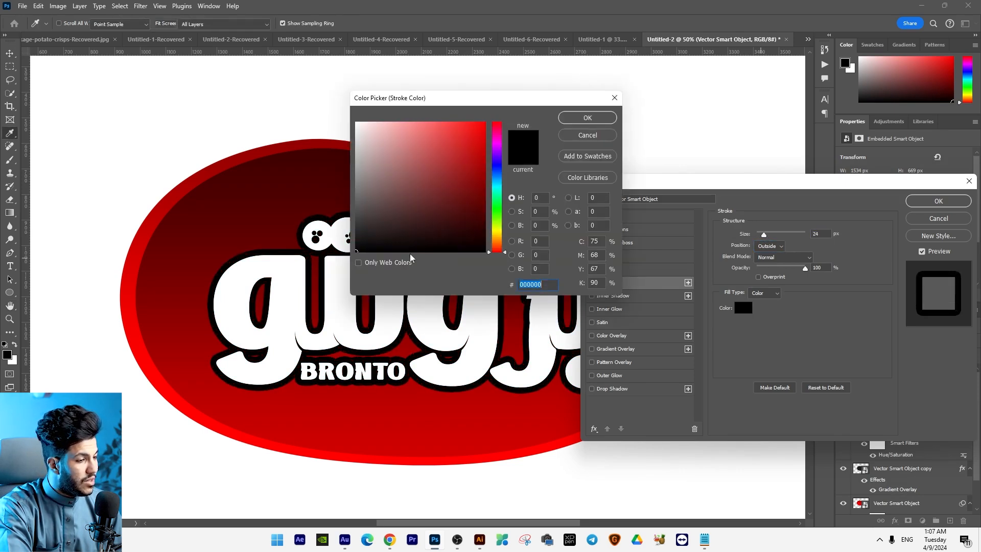
pyautogui.click(303, 187)
pyautogui.moveTo(474, 209)
pyautogui.mouseDown()
pyautogui.moveTo(485, 205)
pyautogui.moveTo(487, 215)
pyautogui.mouseUp()
pyautogui.press('Return')
pyautogui.press('Return')
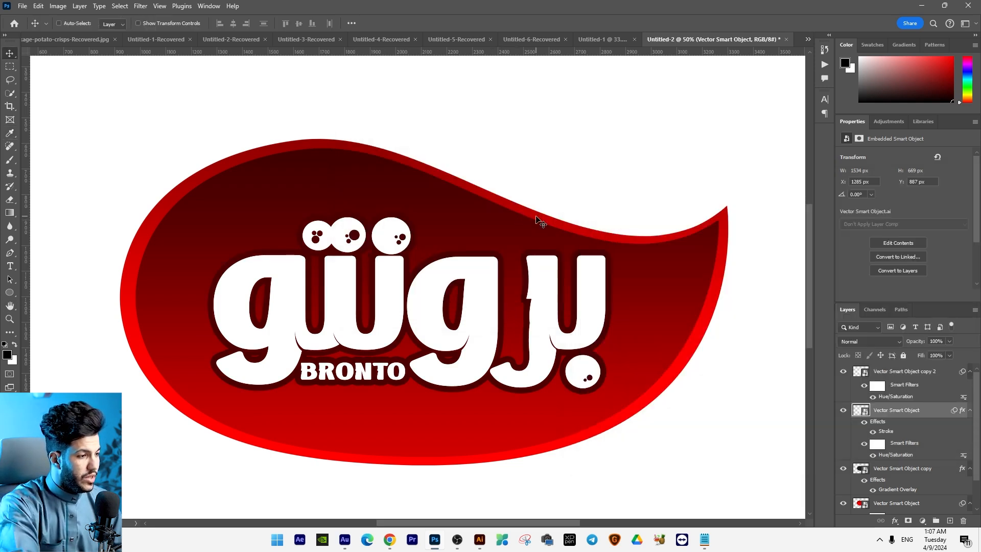
# Step: Add a new layer beneath the outlined wordmark and set a hard round 127 px brush to the outline's dark maroon
pyautogui.click(906, 470)
pyautogui.click(951, 521)
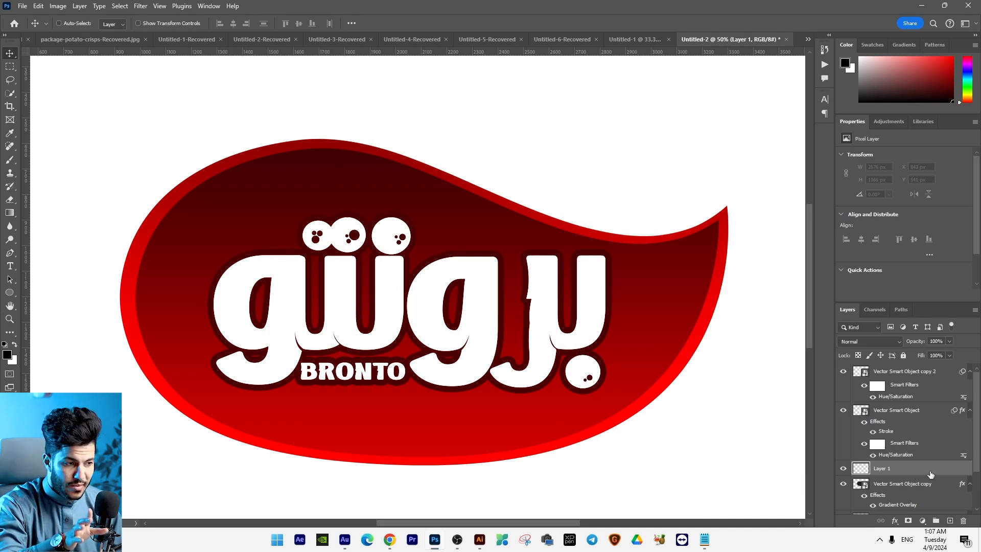
pyautogui.press('b')
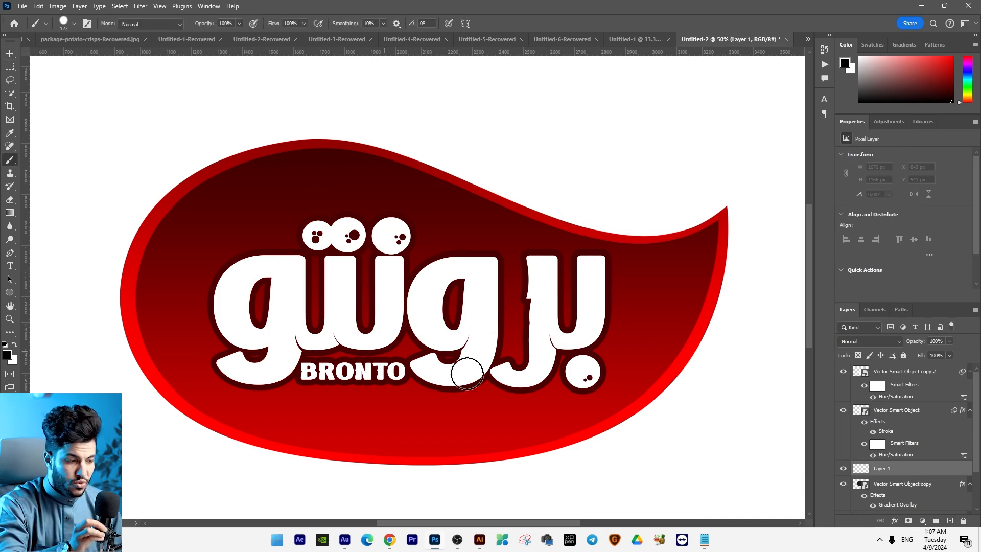
pyautogui.rightClick(475, 358)
pyautogui.click(494, 430)
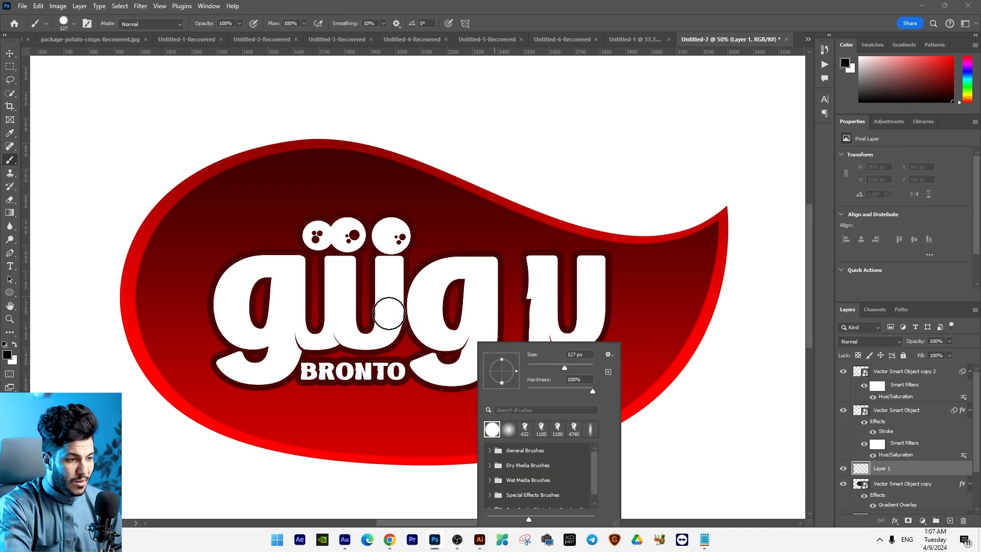
pyautogui.keyDown('alt'); pyautogui.click(326, 276); pyautogui.keyUp('alt')
pyautogui.keyDown('alt'); pyautogui.click(322, 277); pyautogui.keyUp('alt')
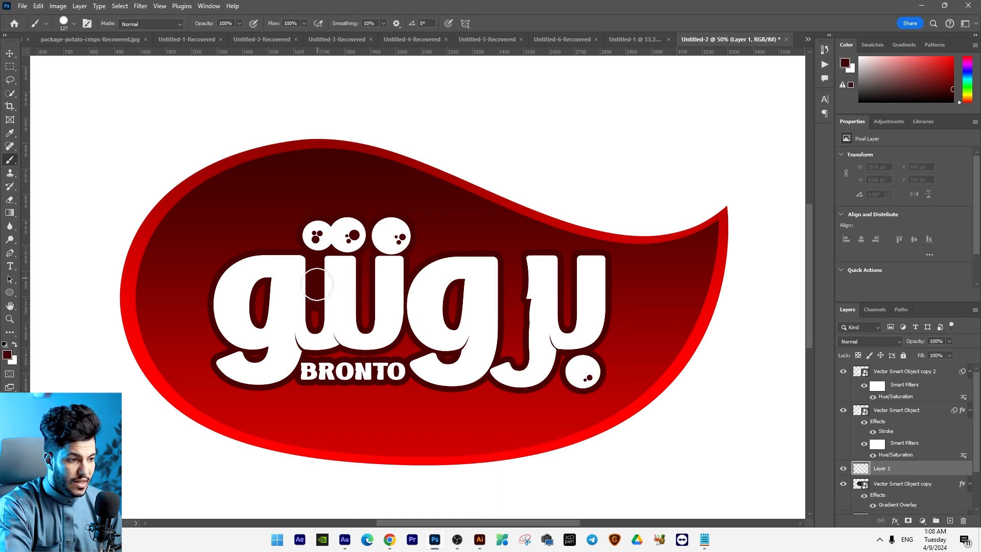
# Step: Paint the gaps between and inside the wordmark's letters dark maroon to fill the space behind them
pyautogui.moveTo(263, 343)
pyautogui.mouseDown()
pyautogui.moveTo(330, 339)
pyautogui.moveTo(365, 343)
pyautogui.moveTo(312, 346)
pyautogui.moveTo(446, 352)
pyautogui.moveTo(458, 290)
pyautogui.mouseUp()
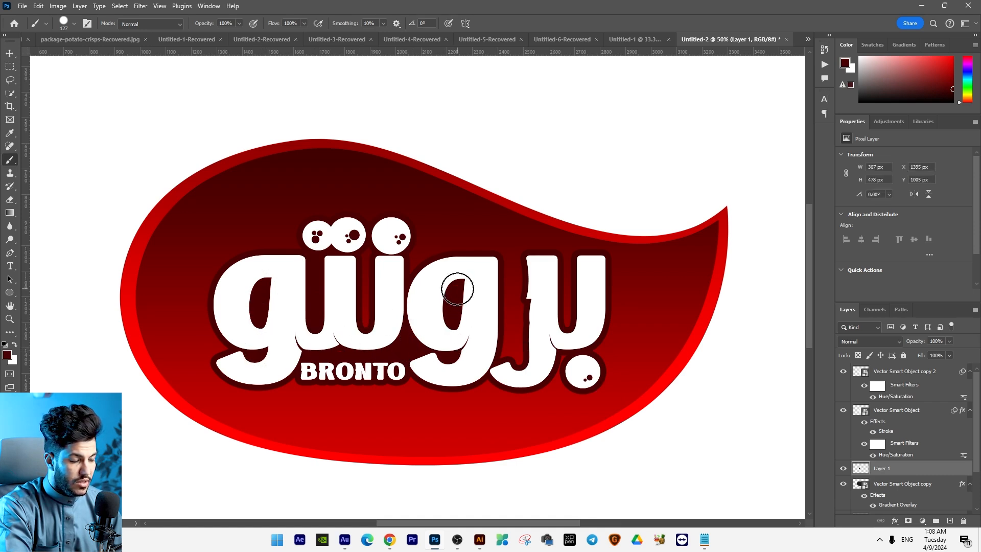
pyautogui.moveTo(364, 329)
pyautogui.mouseDown()
pyautogui.moveTo(373, 254)
pyautogui.moveTo(352, 341)
pyautogui.moveTo(360, 356)
pyautogui.mouseUp()
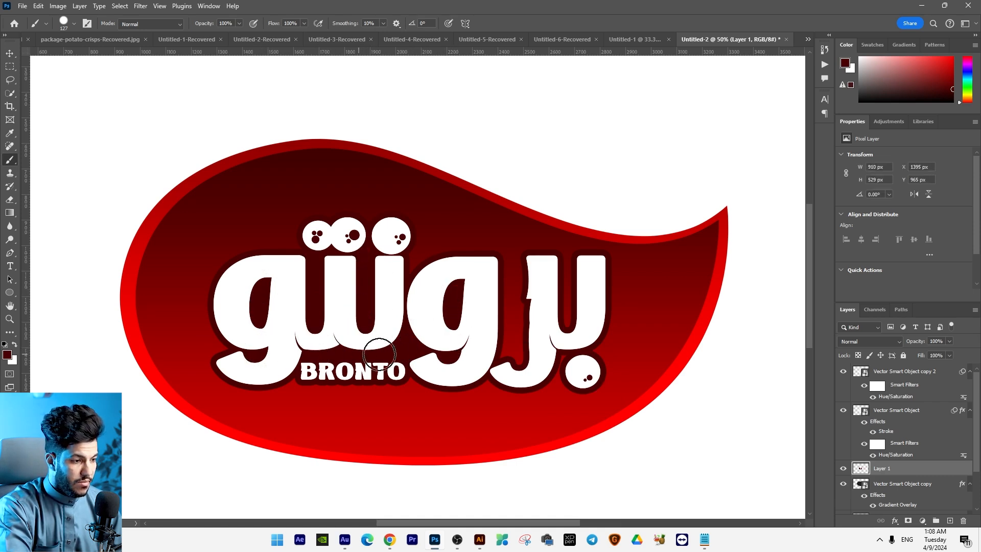
pyautogui.moveTo(570, 324); pyautogui.dragTo(571, 274)
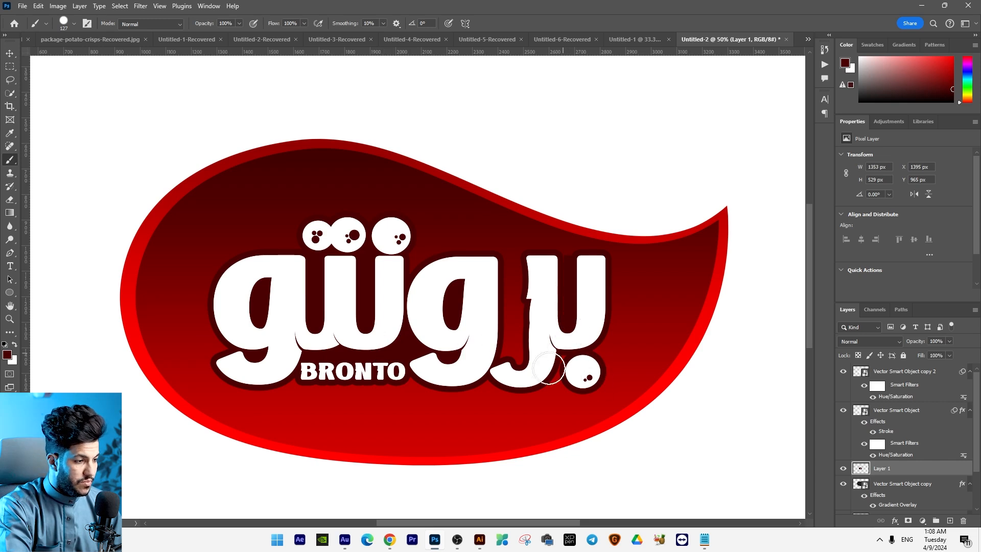
pyautogui.moveTo(506, 354); pyautogui.dragTo(495, 276)
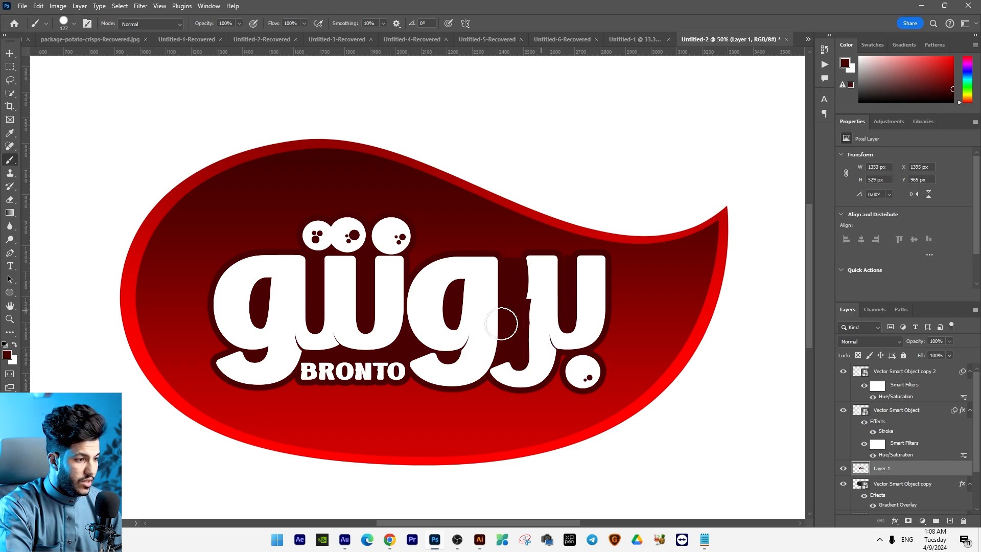
pyautogui.click(10, 53)
pyautogui.moveTo(389, 306)
pyautogui.mouseDown()
pyautogui.moveTo(244, 245)
pyautogui.moveTo(194, 146)
pyautogui.mouseUp()
pyautogui.hotkey('ctrl', 'z')
pyautogui.moveTo(588, 356); pyautogui.dragTo(425, 230)
pyautogui.hotkey('ctrl', 'z')
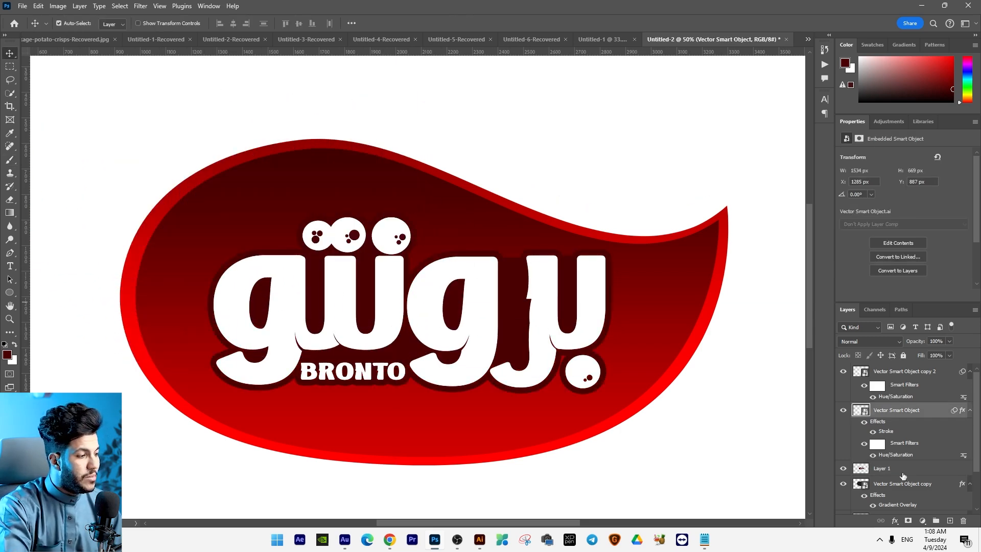
# Step: Merge the painted fill layer with the outlined wordmark layer and duplicate the merged layer
pyautogui.click(901, 474)
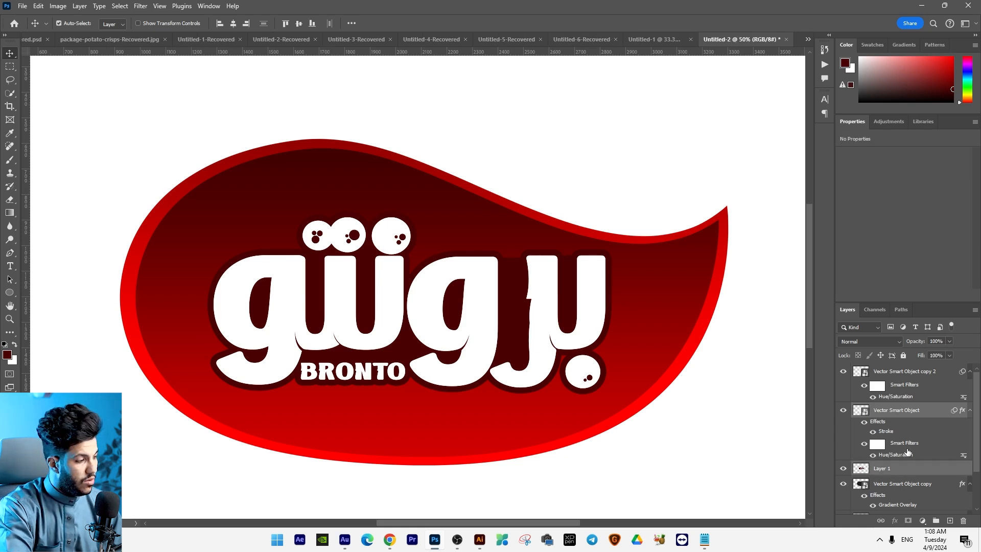
pyautogui.hotkey('ctrl', 'e')
pyautogui.moveTo(590, 311); pyautogui.dragTo(614, 149)
pyautogui.hotkey('ctrl', 'z')
pyautogui.press('ctrl')
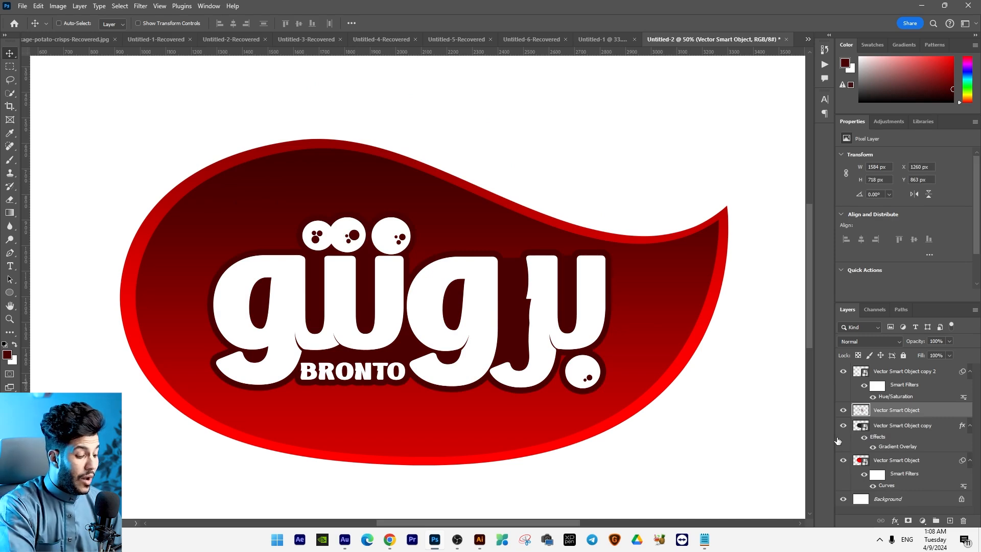
pyautogui.hotkey('ctrl', 'j')
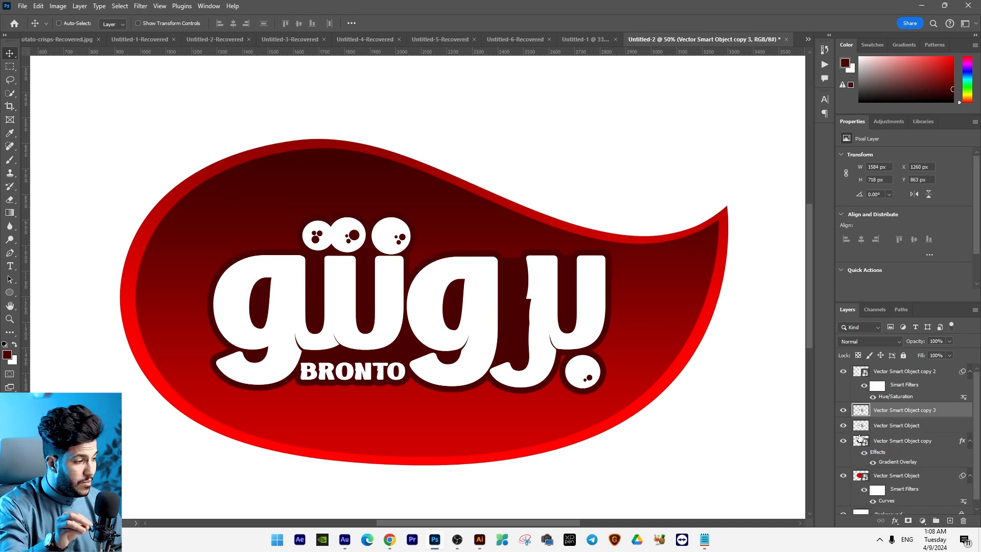
# Step: Add a 13 px outside Stroke in dark red to the lower copy of the merged maroon layer
pyautogui.rightClick(899, 431)
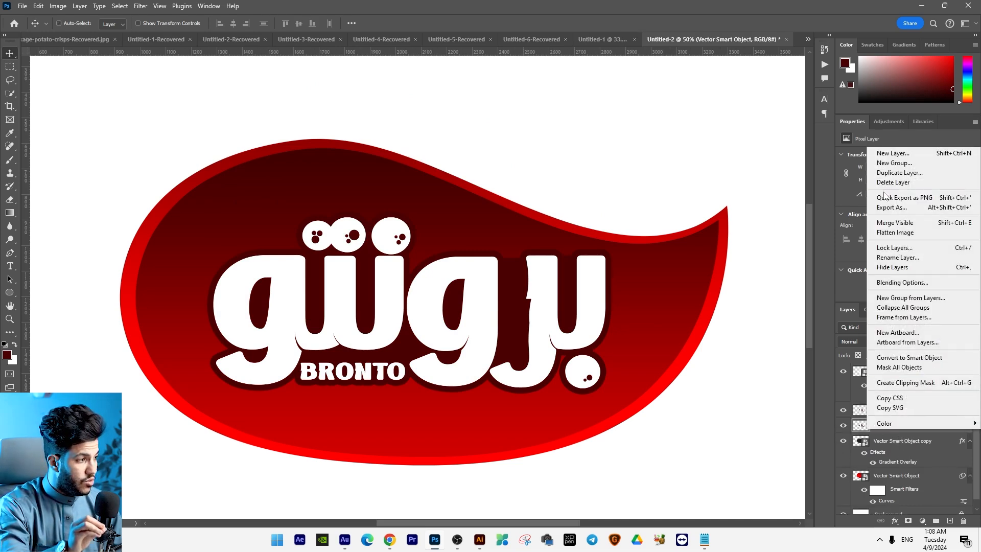
pyautogui.click(893, 282)
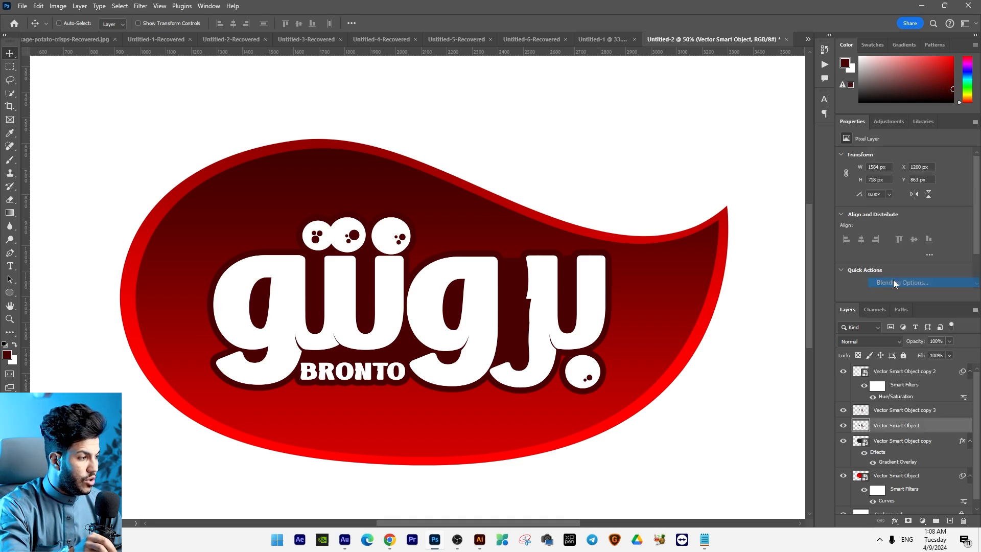
pyautogui.click(603, 283)
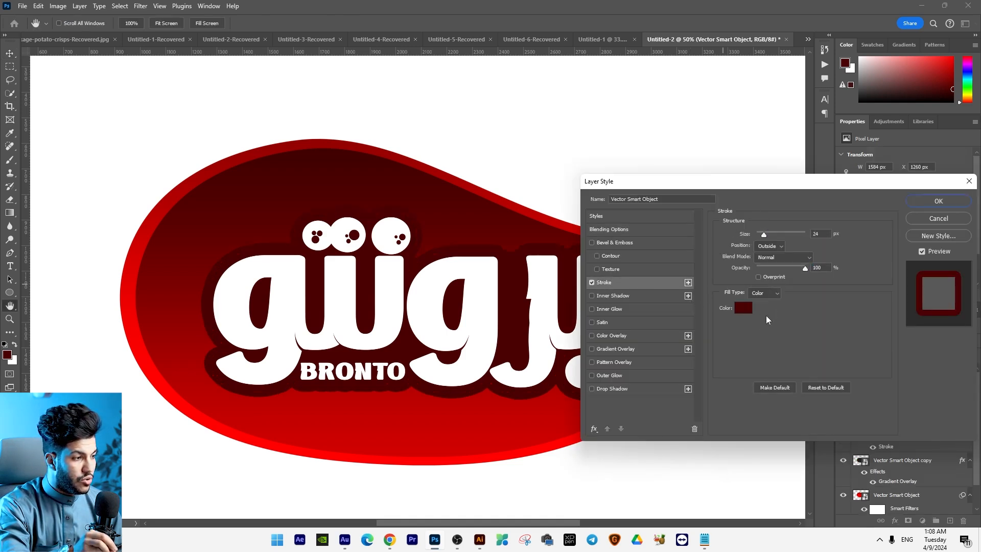
pyautogui.click(742, 309)
pyautogui.click(484, 176)
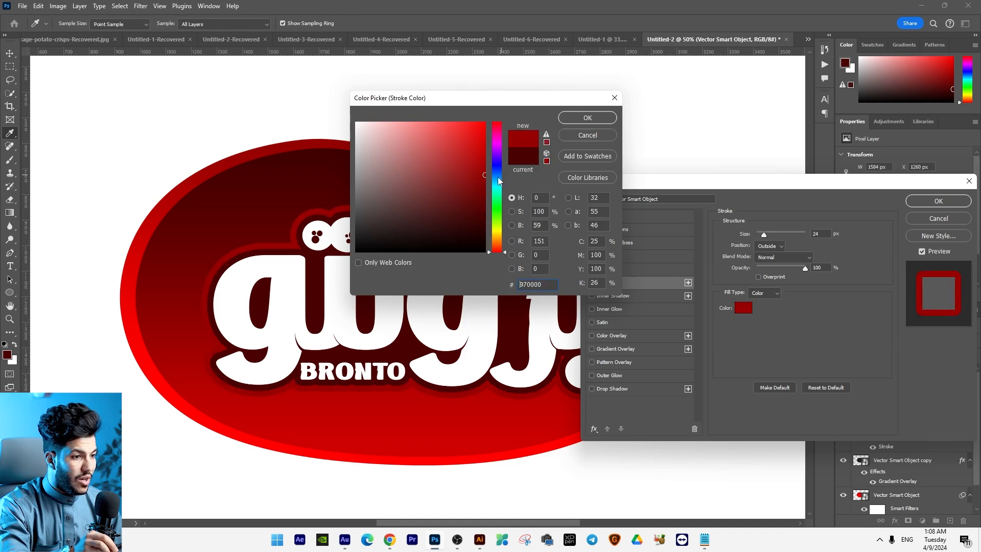
pyautogui.click(485, 169)
pyautogui.moveTo(512, 102); pyautogui.dragTo(759, 79)
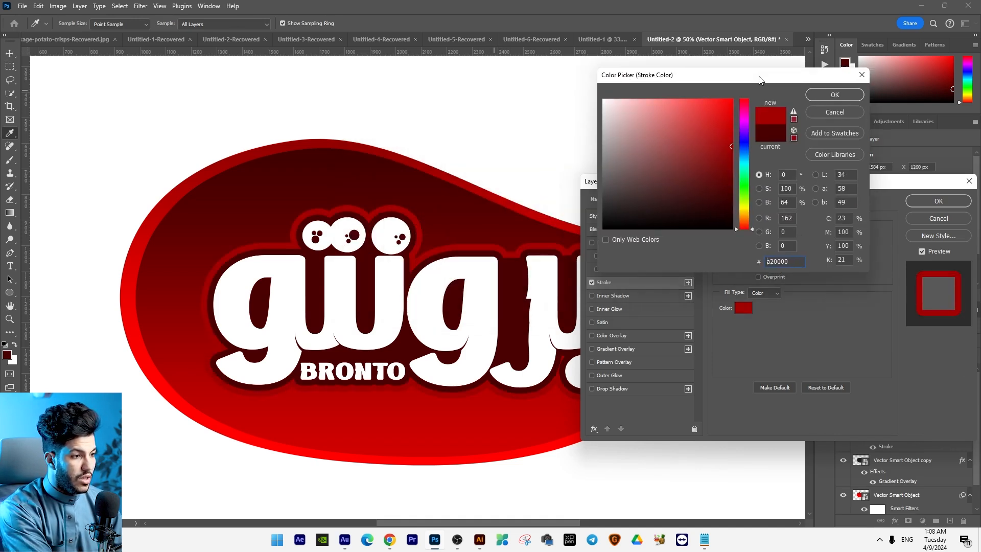
pyautogui.press('Return')
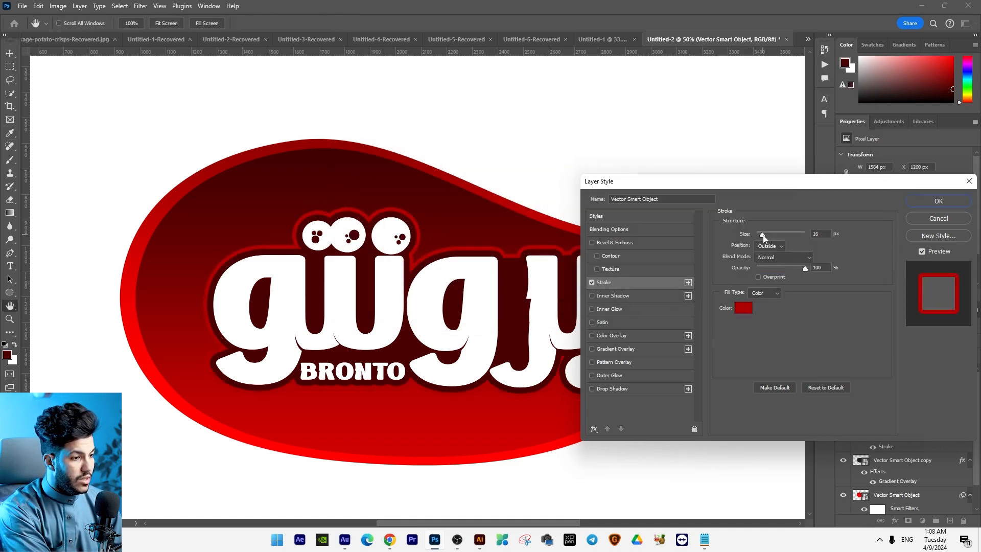
pyautogui.click(763, 236)
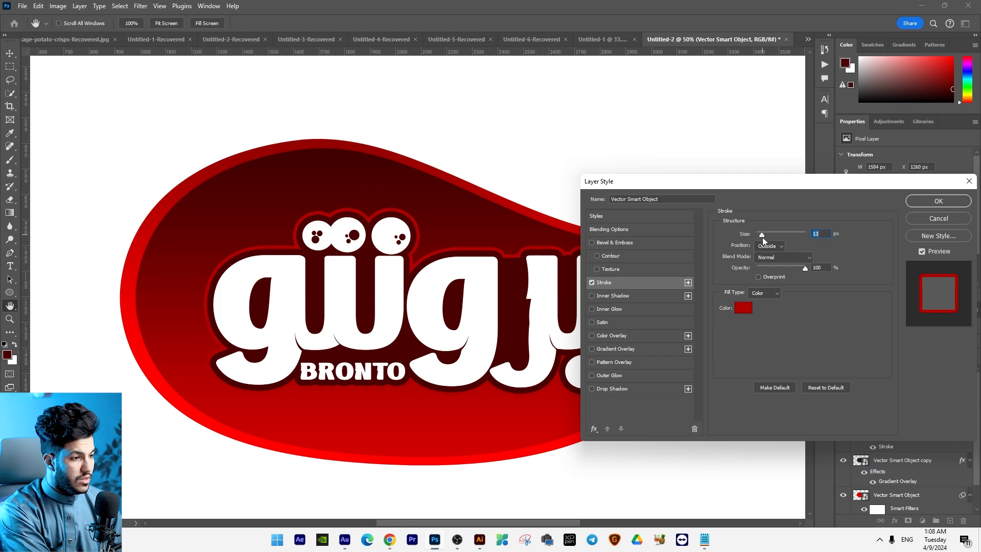
# Step: Add a black Drop Shadow with a 93° angle, 31 px distance and 7 px size, and apply the layer style
pyautogui.click(614, 388)
pyautogui.moveTo(451, 373); pyautogui.dragTo(450, 376)
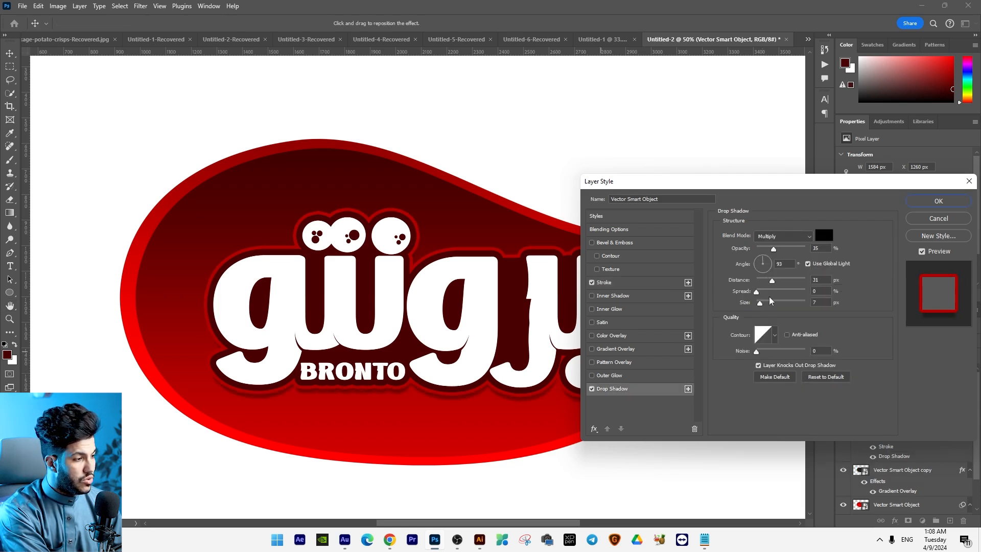
pyautogui.press('Return')
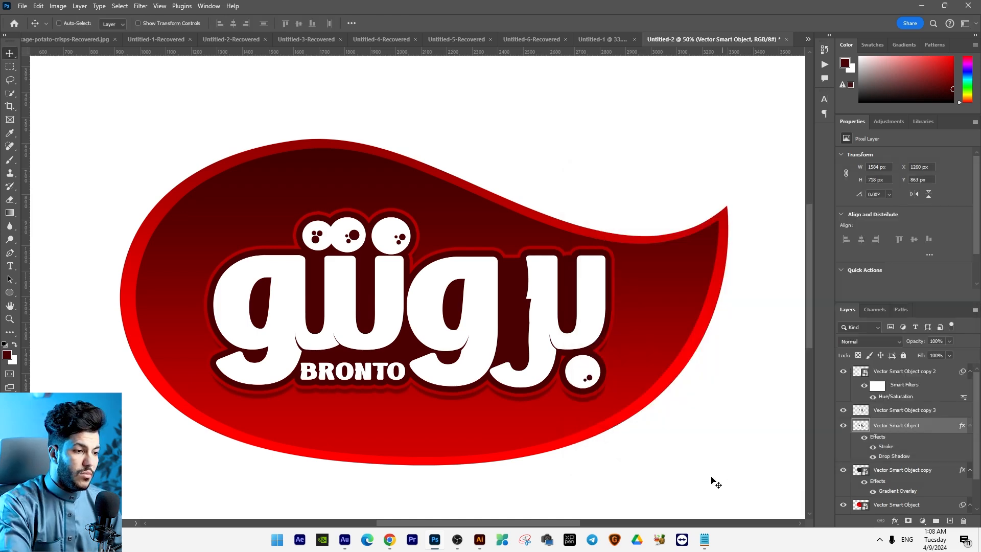
# Step: Select the wordmark's white dots and the BRONTO lettering on the top wordmark layer with the Magic Wand
pyautogui.moveTo(600, 371); pyautogui.dragTo(603, 384)
pyautogui.rightClick(542, 325)
pyautogui.click(550, 323)
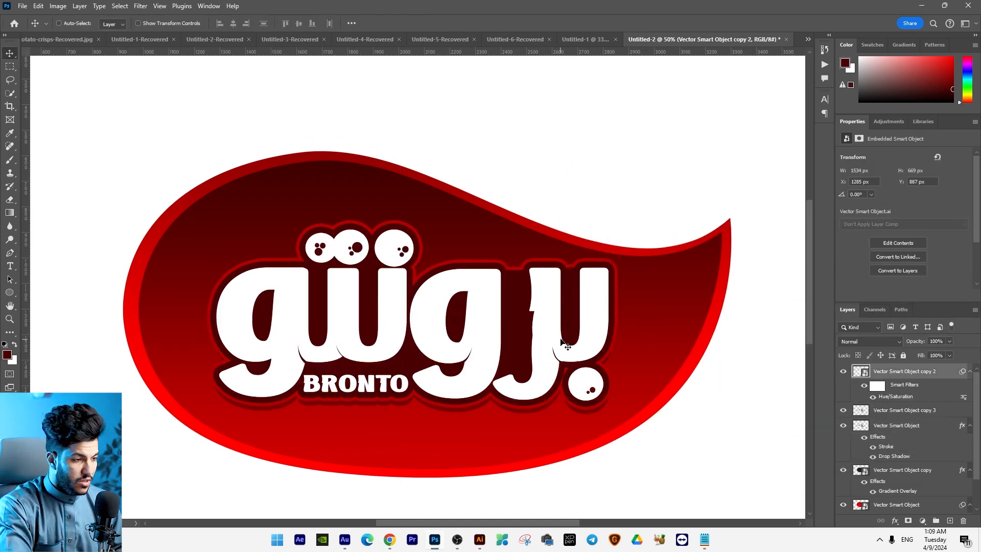
pyautogui.click(9, 93)
pyautogui.click(41, 114)
pyautogui.click(333, 243)
pyautogui.keyDown('shift'); pyautogui.click(401, 245); pyautogui.keyUp('shift')
pyautogui.keyDown('shift'); pyautogui.click(584, 382); pyautogui.keyUp('shift')
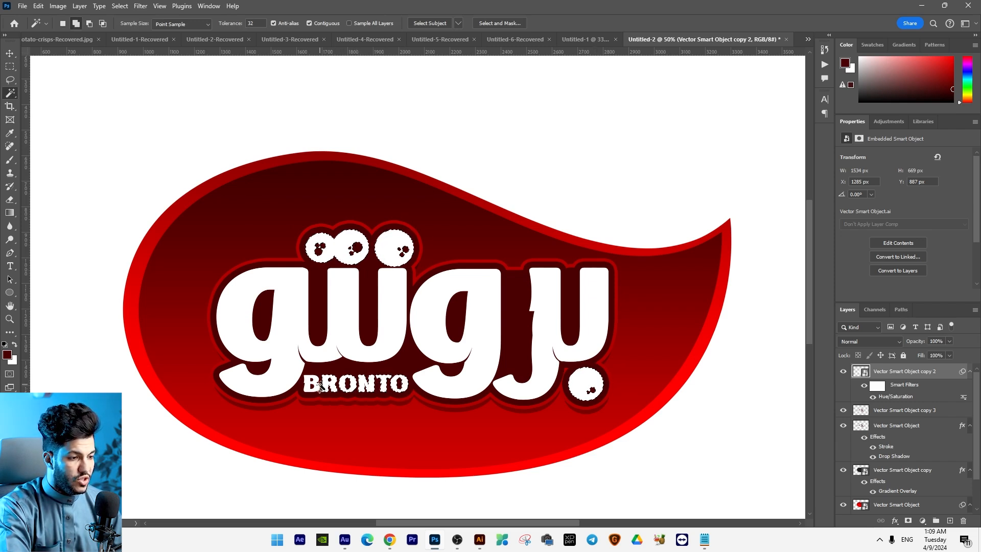
# Step: Rasterize the top wordmark layer and cut the selected dots and BRONTO lettering onto a new layer
pyautogui.click(10, 67)
pyautogui.rightClick(353, 241)
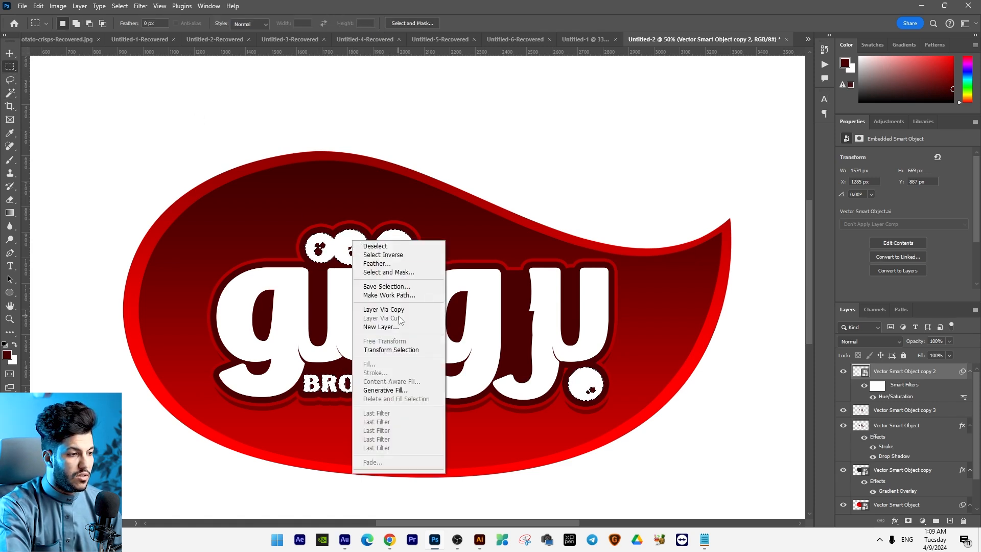
pyautogui.rightClick(907, 371)
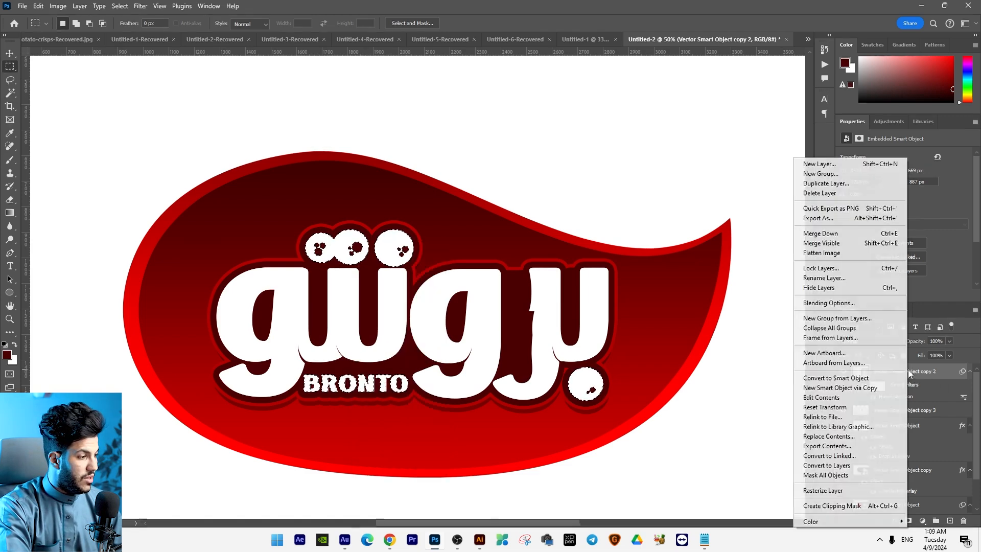
pyautogui.click(822, 492)
pyautogui.rightClick(392, 242)
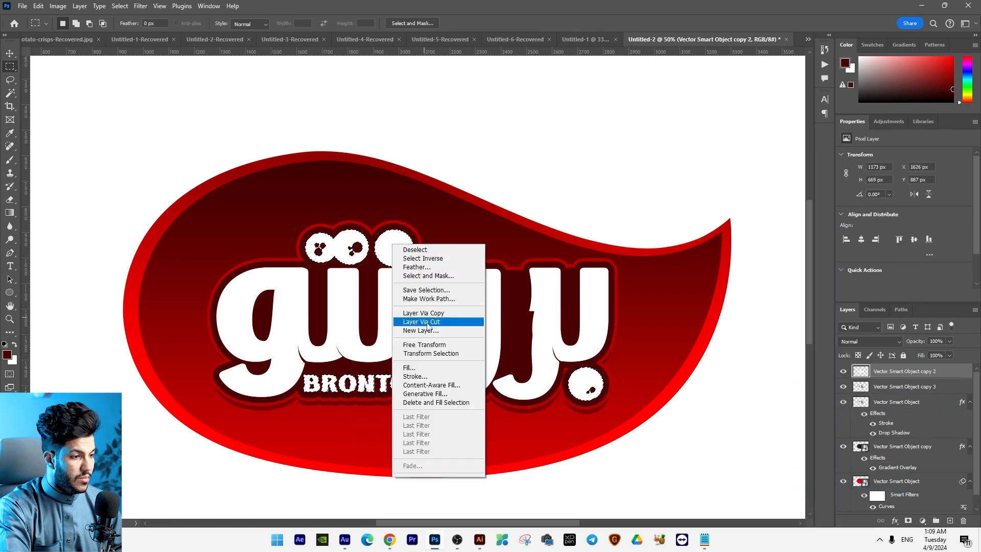
pyautogui.click(427, 323)
pyautogui.click(11, 52)
pyautogui.moveTo(406, 230); pyautogui.dragTo(251, 102)
pyautogui.hotkey('ctrl', 'z')
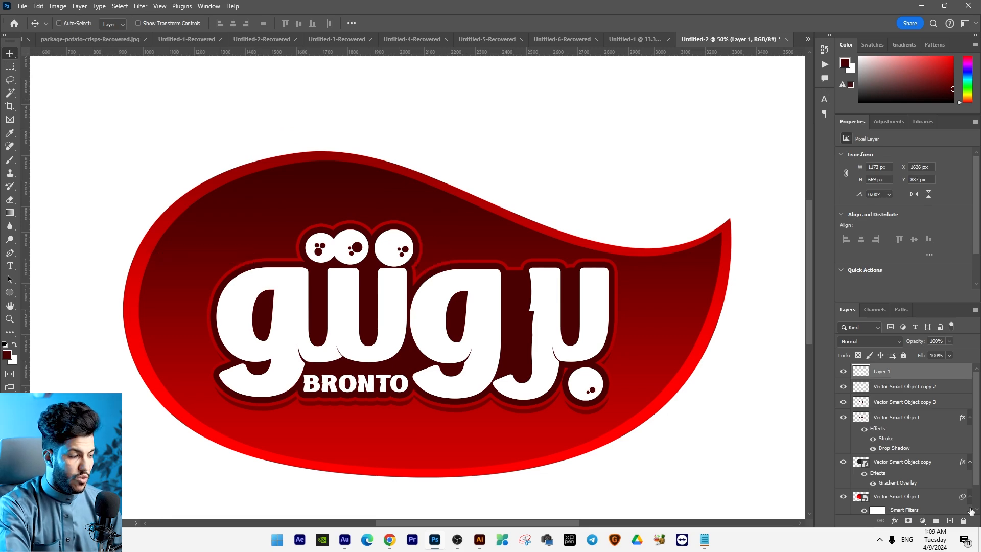
# Step: Apply a golden-yellow Color Overlay to the layer holding the dots and BRONTO lettering
pyautogui.rightClick(900, 369)
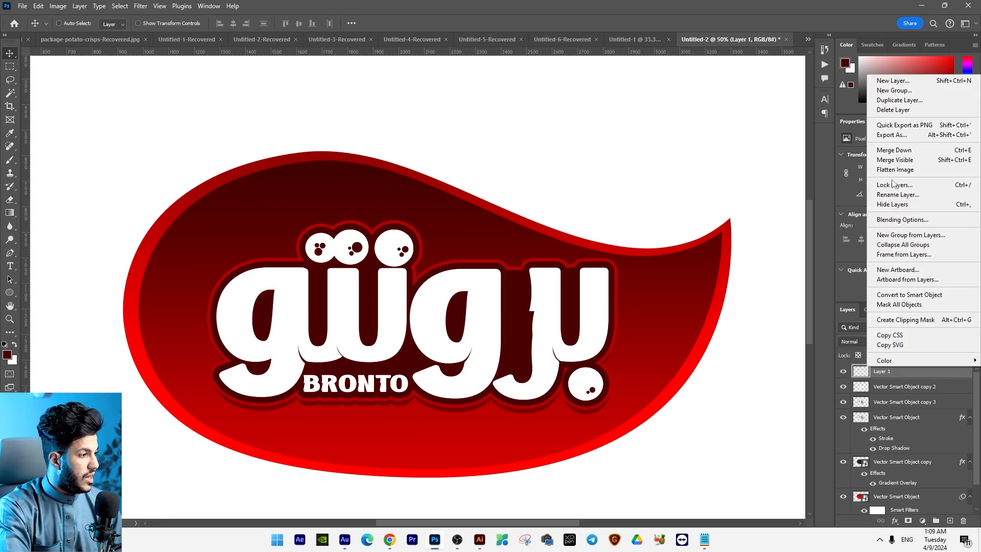
pyautogui.click(902, 219)
pyautogui.click(612, 336)
pyautogui.click(824, 224)
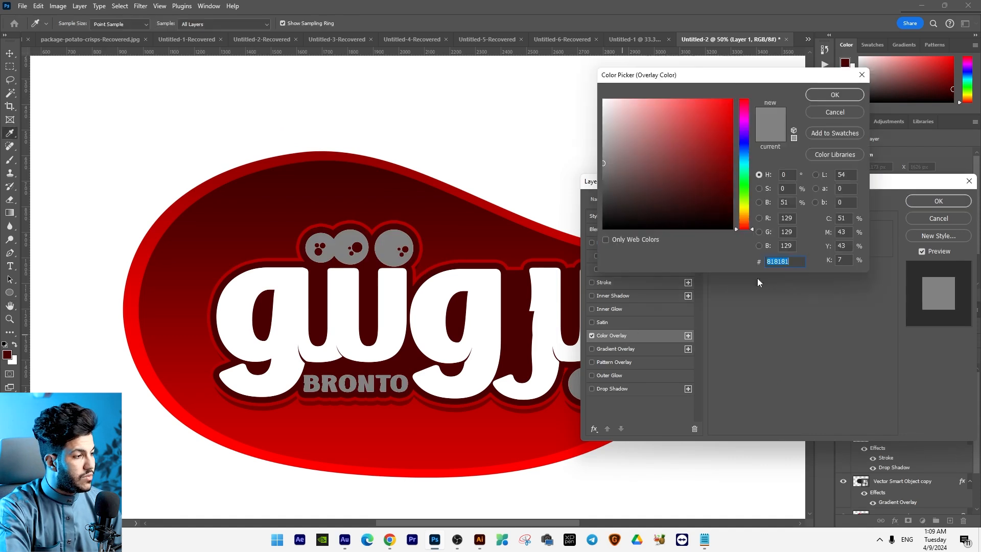
pyautogui.write('ff0000')
pyautogui.click(748, 212)
pyautogui.press('Return')
# Step: Add a 174 px Bevel & Emboss with a 110° angle, 79° altitude and an orange shadow at 100% opacity
pyautogui.moveTo(663, 182); pyautogui.dragTo(663, 98)
pyautogui.click(614, 158)
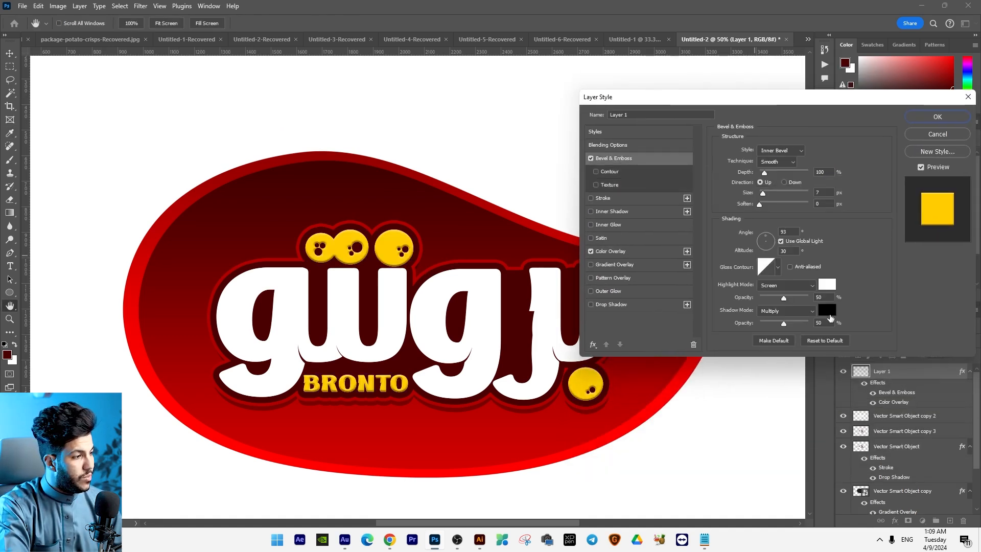
pyautogui.click(828, 310)
pyautogui.write('ff0000')
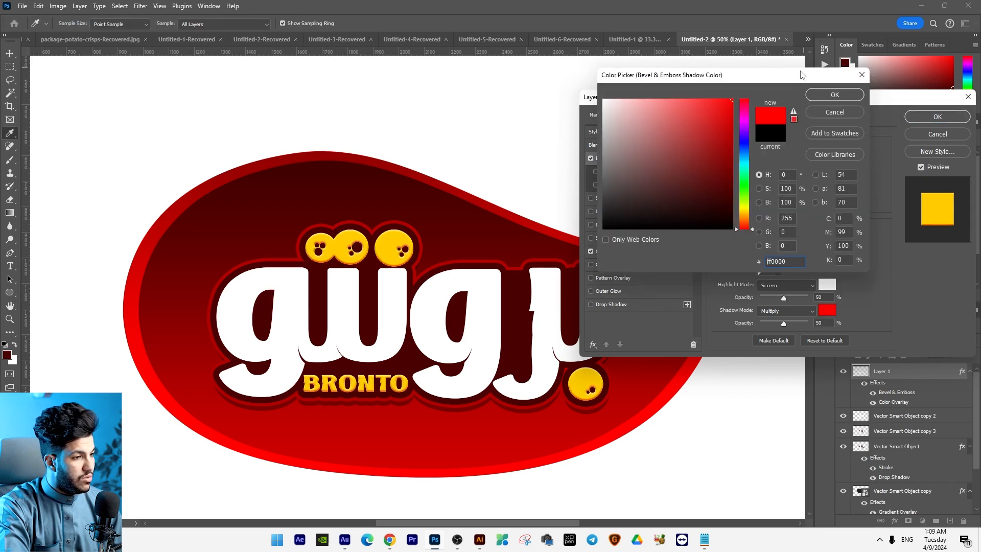
pyautogui.moveTo(747, 226); pyautogui.dragTo(795, 194)
pyautogui.press('Return')
pyautogui.moveTo(771, 248); pyautogui.dragTo(767, 243)
pyautogui.moveTo(784, 323)
pyautogui.mouseDown()
pyautogui.moveTo(820, 321)
pyautogui.moveTo(812, 324)
pyautogui.mouseUp()
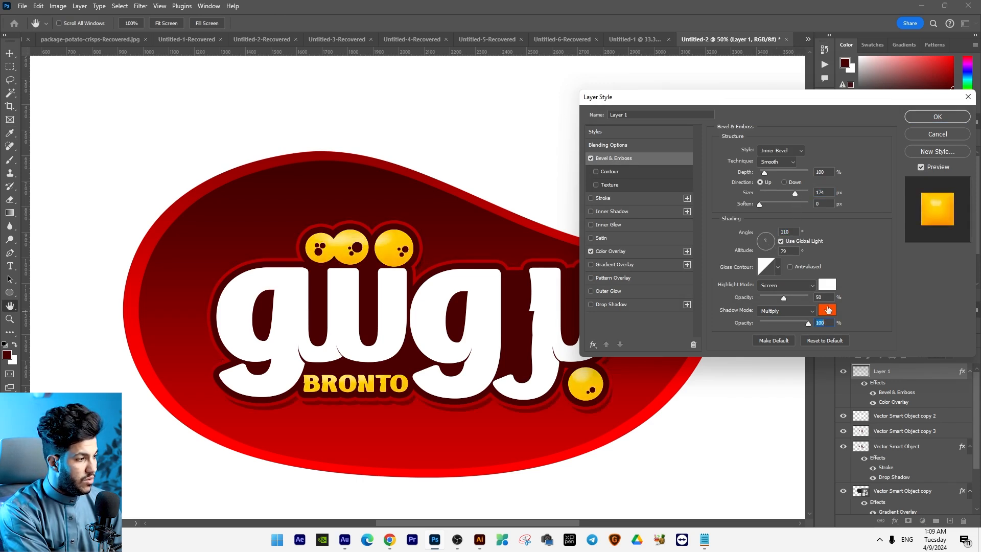
# Step: Set the bevel's shadow colour to red #ff0000 and its highlight opacity to 76%
pyautogui.click(827, 310)
pyautogui.moveTo(746, 142); pyautogui.dragTo(757, 37)
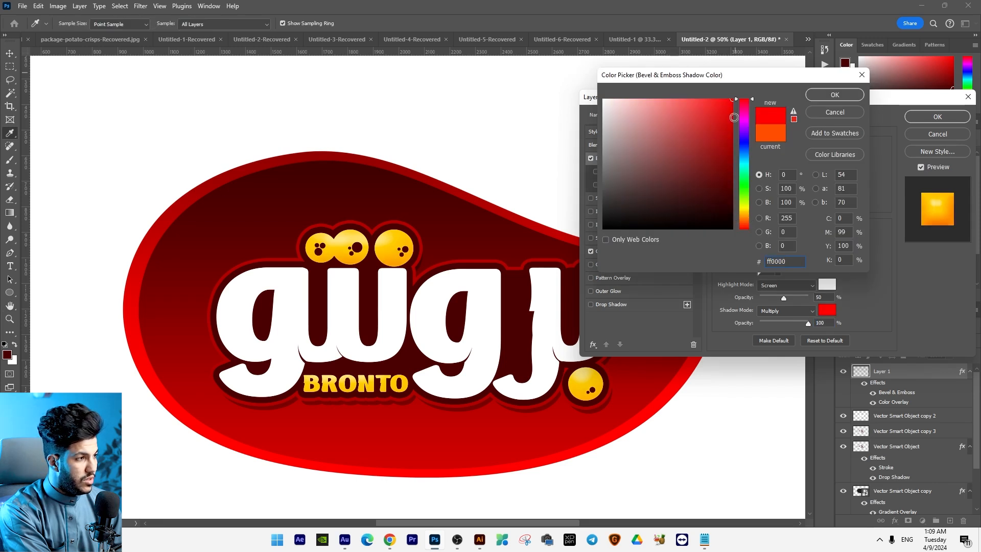
pyautogui.press('Return')
pyautogui.moveTo(788, 296); pyautogui.dragTo(797, 298)
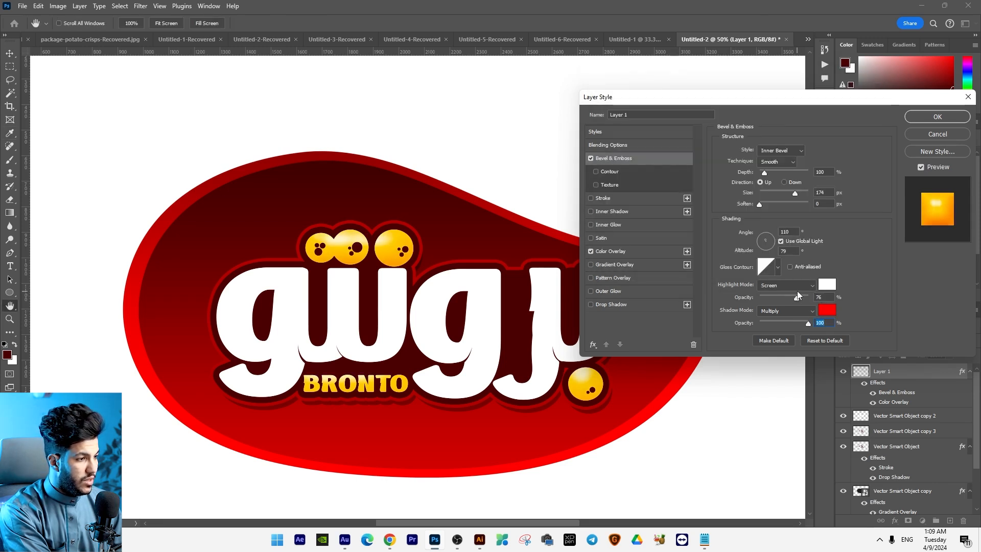
# Step: Change the Color Overlay on the dots and BRONTO lettering to a deeper orange
pyautogui.click(629, 254)
pyautogui.click(821, 156)
pyautogui.click(748, 215)
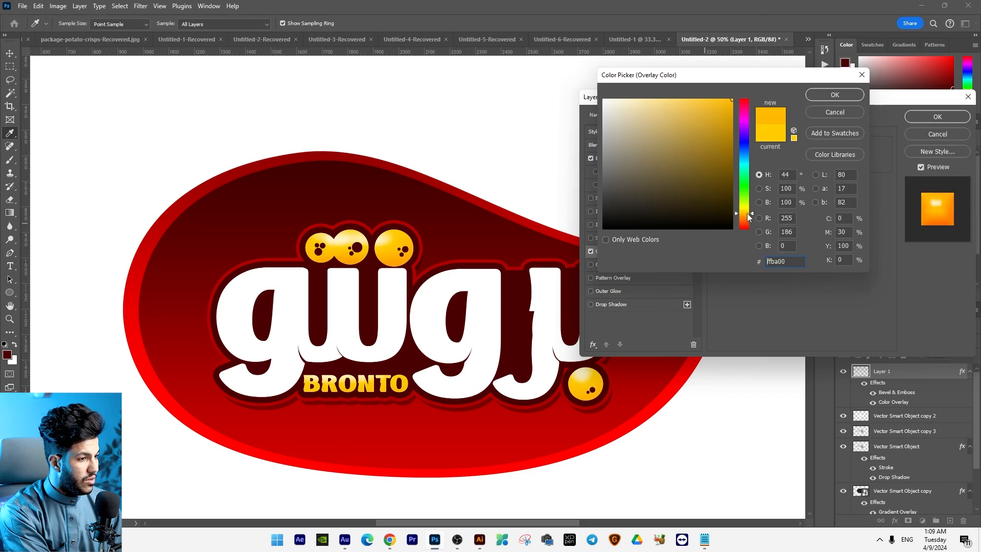
pyautogui.moveTo(748, 217); pyautogui.dragTo(746, 219)
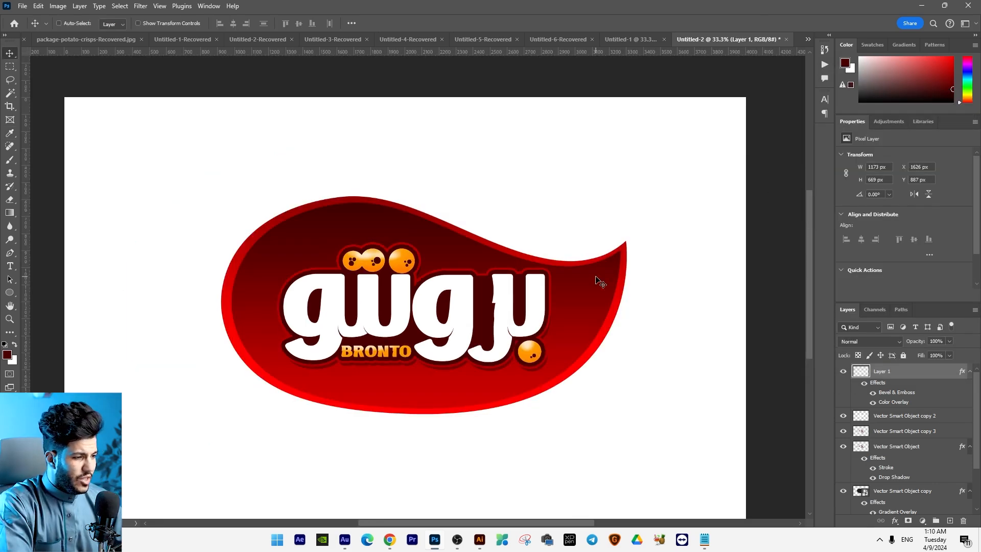
# Step: Merge the orange dots and BRONTO lettering layer with the white wordmark layer
pyautogui.hotkey('ctrl', '+')
pyautogui.moveTo(412, 271); pyautogui.dragTo(439, 217)
pyautogui.hotkey('ctrl', 'z')
pyautogui.rightClick(490, 307)
pyautogui.keyDown('shift'); pyautogui.click(509, 311); pyautogui.keyUp('shift')
pyautogui.moveTo(500, 305); pyautogui.dragTo(420, 220)
pyautogui.hotkey('ctrl', 'z')
pyautogui.hotkey('ctrl', 'e')
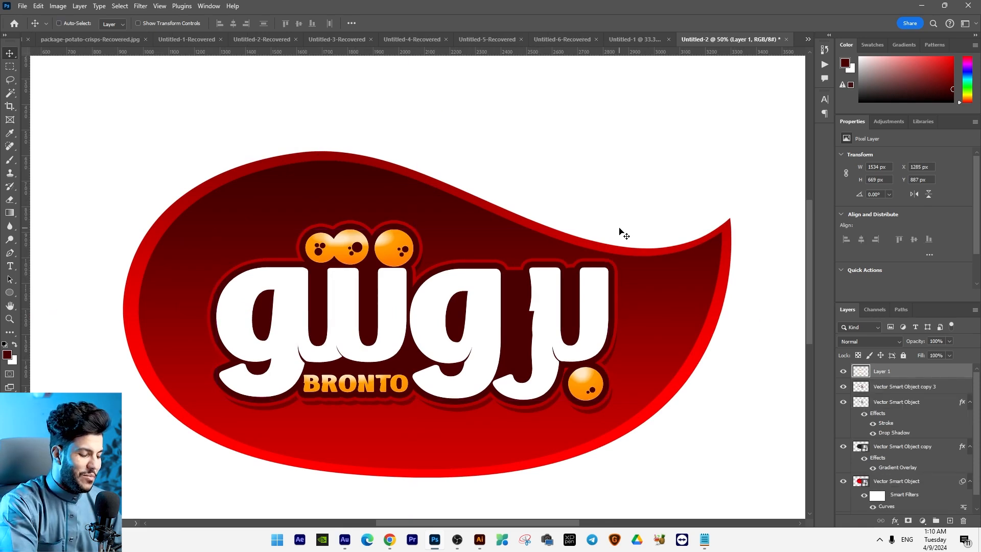
# Step: Duplicate the merged wordmark layer and nudge the lower copy down to about Y 905 px as an extrusion
pyautogui.hotkey('ctrl', 'j')
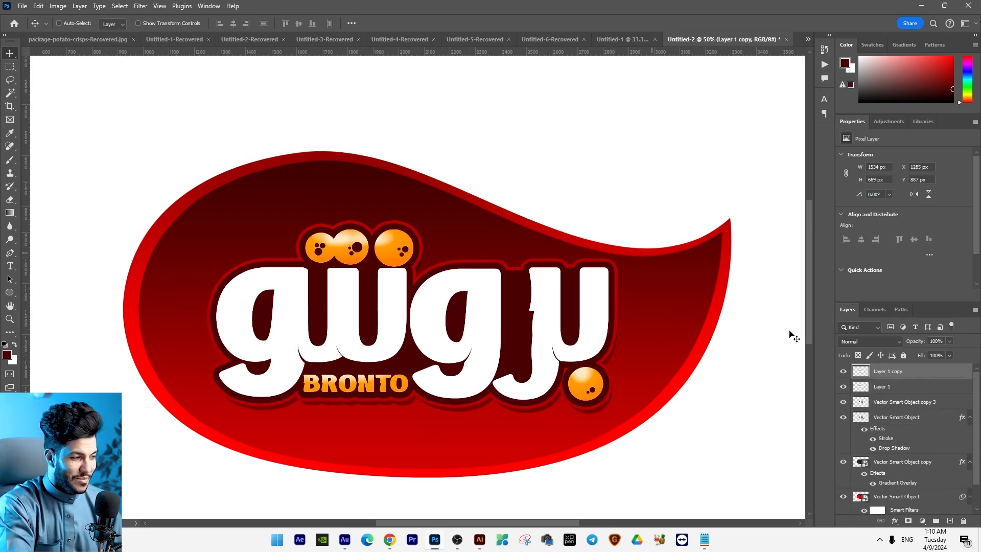
pyautogui.click(890, 388)
pyautogui.press('Down')
pyautogui.press('Down')
pyautogui.press('Down')
pyautogui.press('Down')
pyautogui.press('Down')
pyautogui.press('Down')
pyautogui.press('Down')
pyautogui.press('Down')
pyautogui.press('Down')
pyautogui.press('Down')
pyautogui.press('Down')
pyautogui.press('Down')
pyautogui.press('Down')
pyautogui.press('Down')
pyautogui.press('Down')
pyautogui.press('Down')
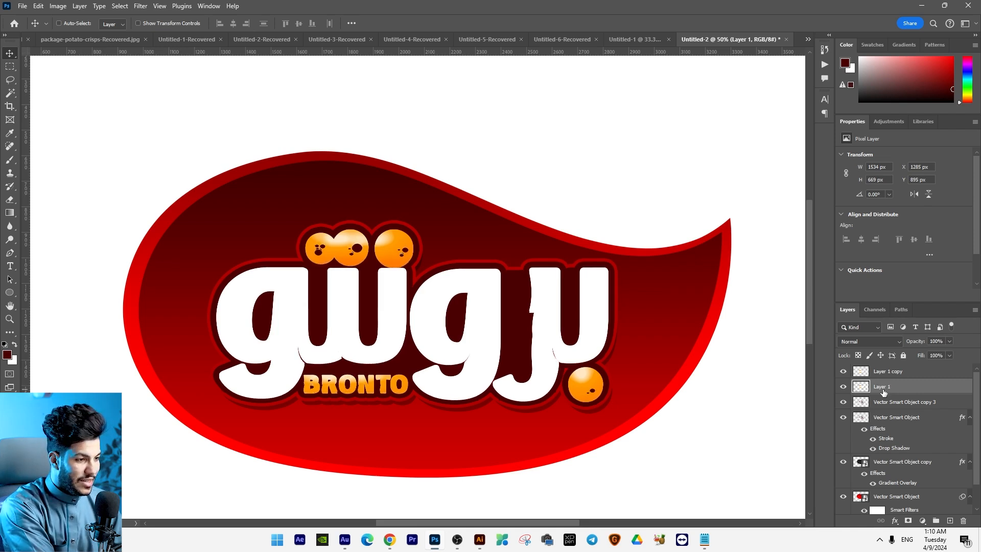
# Step: Darken the lower copy using Hue/Saturation with lightness about -44 and again -23, and raise it to Y 899 px
pyautogui.hotkey('ctrl', 'u')
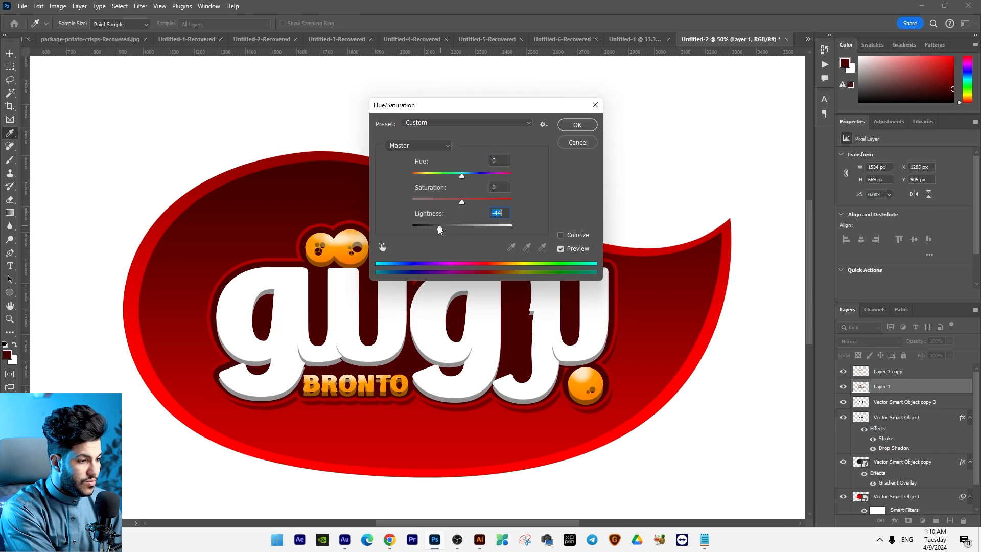
pyautogui.press('Escape')
pyautogui.press('Up')
pyautogui.press('Up')
pyautogui.press('Up')
pyautogui.press('Up')
pyautogui.press('Up')
pyautogui.press('Up')
pyautogui.press('Up')
pyautogui.press('Up')
pyautogui.press('Down')
pyautogui.press('Down')
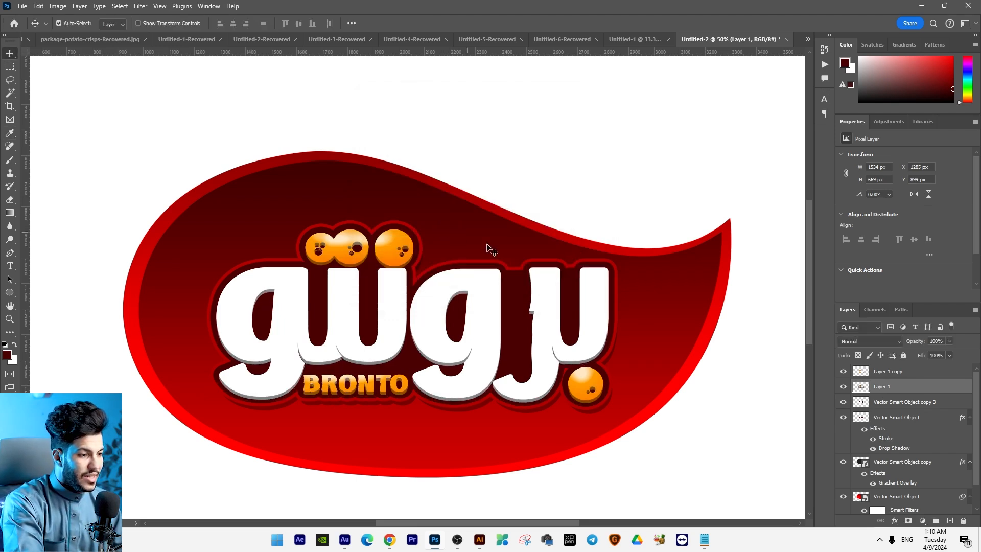
pyautogui.hotkey('ctrl', 'u')
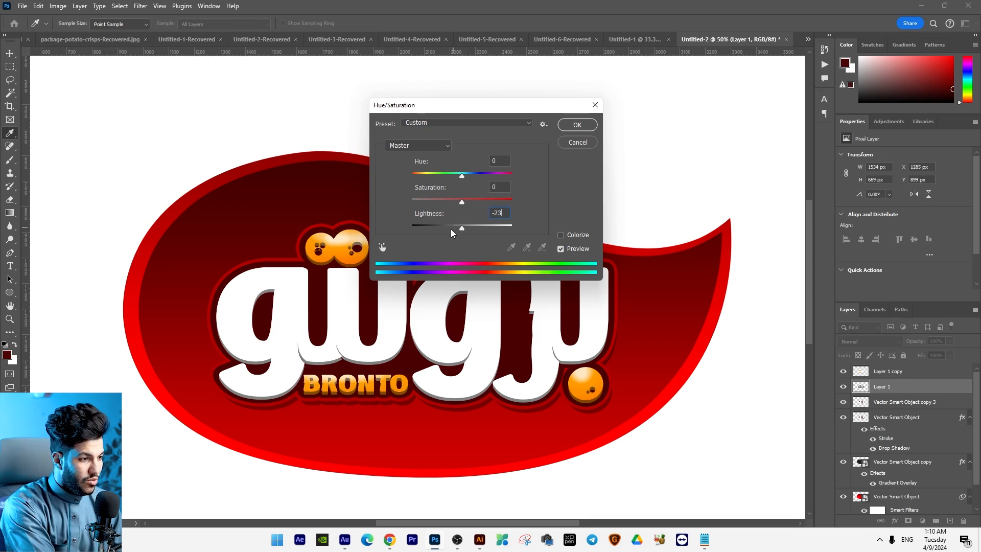
pyautogui.press('Escape')
# Step: Add a black Multiply Drop Shadow to the lower copy at 35% opacity, 98° angle, 21 px distance and 0 px size
pyautogui.rightClick(890, 389)
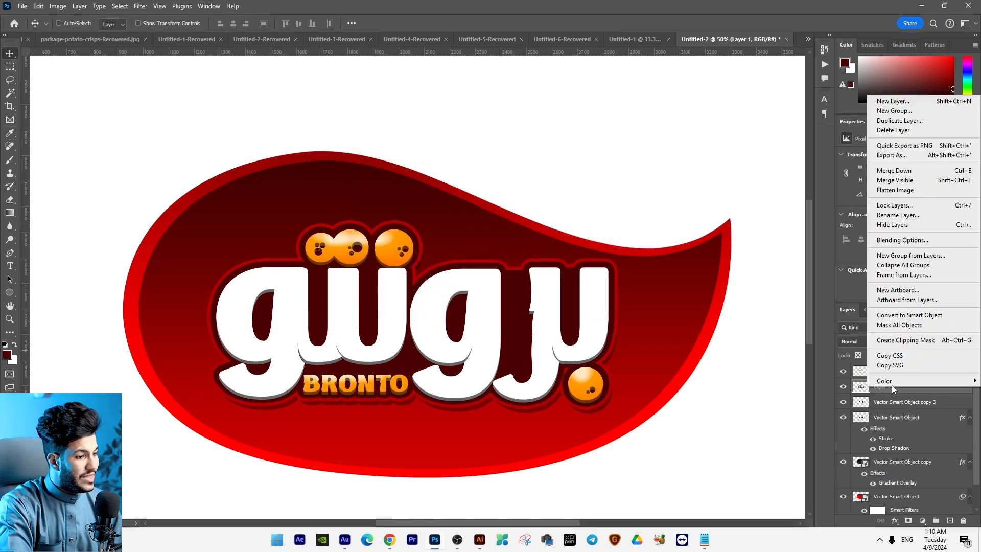
pyautogui.click(890, 240)
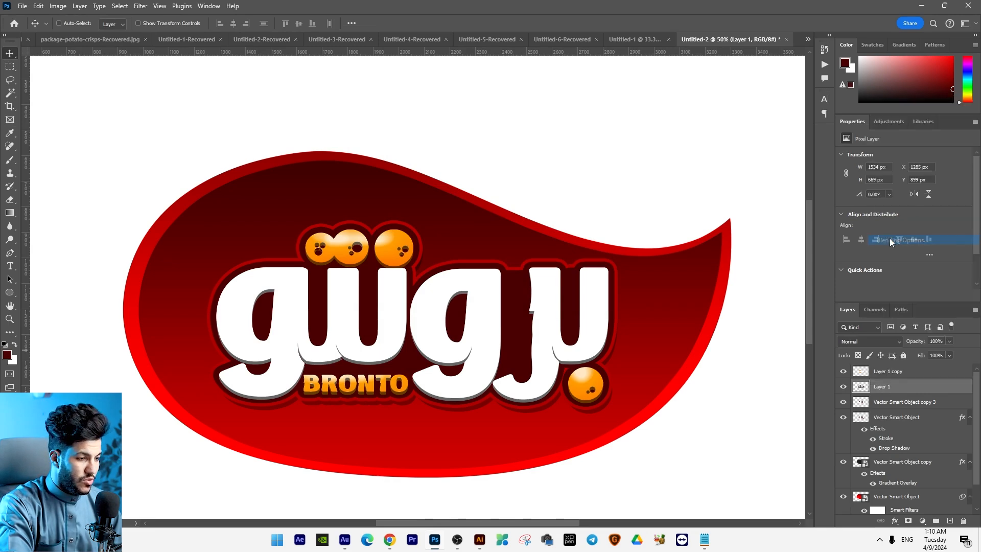
pyautogui.click(606, 305)
pyautogui.moveTo(419, 300); pyautogui.dragTo(412, 296)
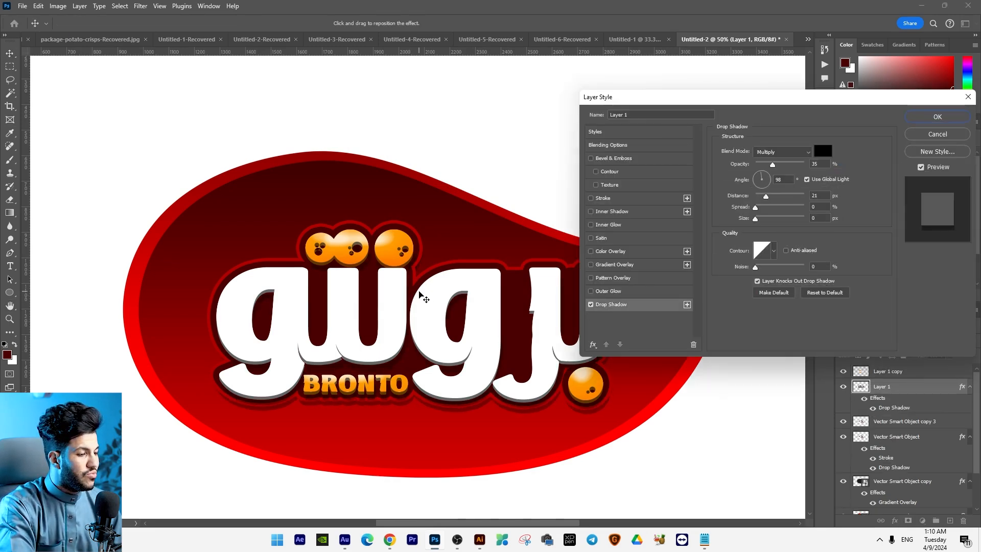
pyautogui.press('Return')
# Step: Select all the wordmark layers and scale them up together to about 1664 × 754 px inside the leaf
pyautogui.hotkey('ctrl', '-')
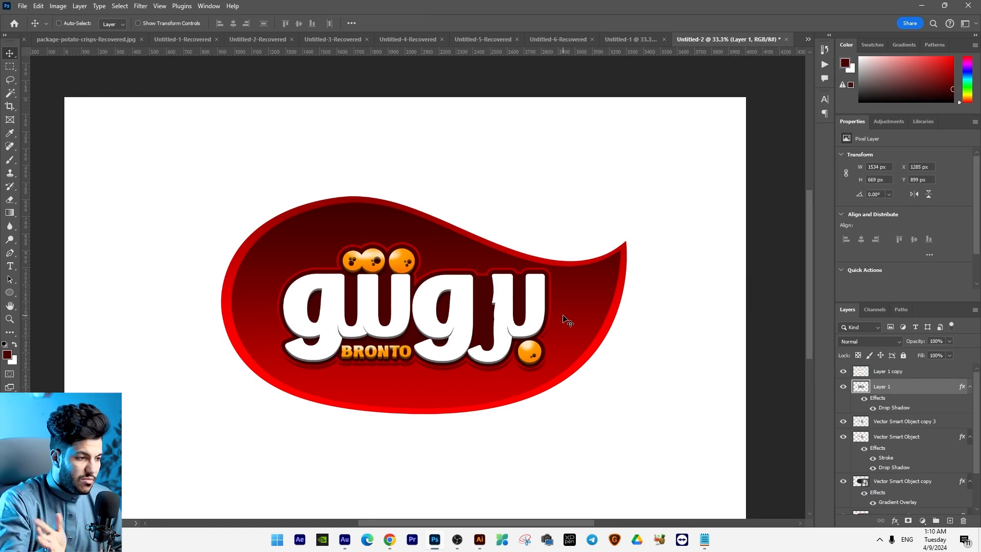
pyautogui.hotkey('ctrl', '-')
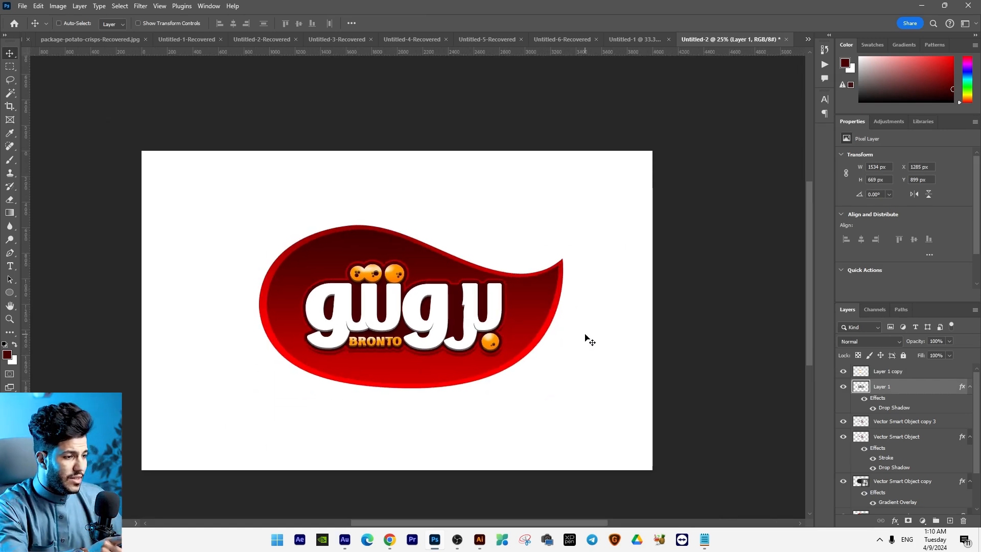
pyautogui.click(895, 371)
pyautogui.keyDown('shift'); pyautogui.click(883, 437); pyautogui.keyUp('shift')
pyautogui.moveTo(639, 370); pyautogui.dragTo(639, 358)
pyautogui.hotkey('ctrl', 'z')
pyautogui.hotkey('ctrl', 't')
pyautogui.moveTo(504, 354)
pyautogui.mouseDown()
pyautogui.moveTo(490, 335)
pyautogui.moveTo(542, 324)
pyautogui.moveTo(516, 345)
pyautogui.mouseUp()
pyautogui.press('Return')
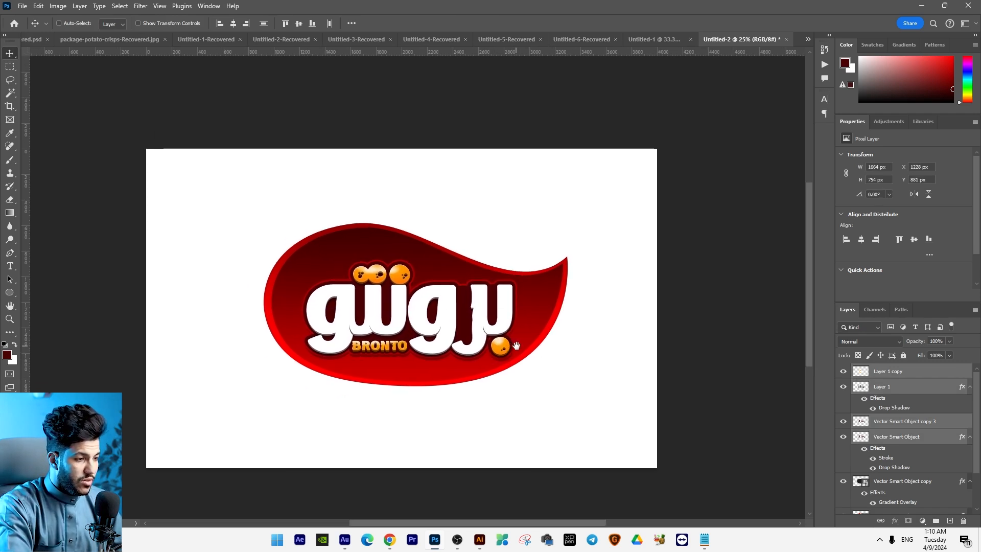
# Step: Create a new layer above the wordmark and set the foreground colour to orange #ff9c00
pyautogui.click(900, 377)
pyautogui.click(950, 520)
pyautogui.press('i')
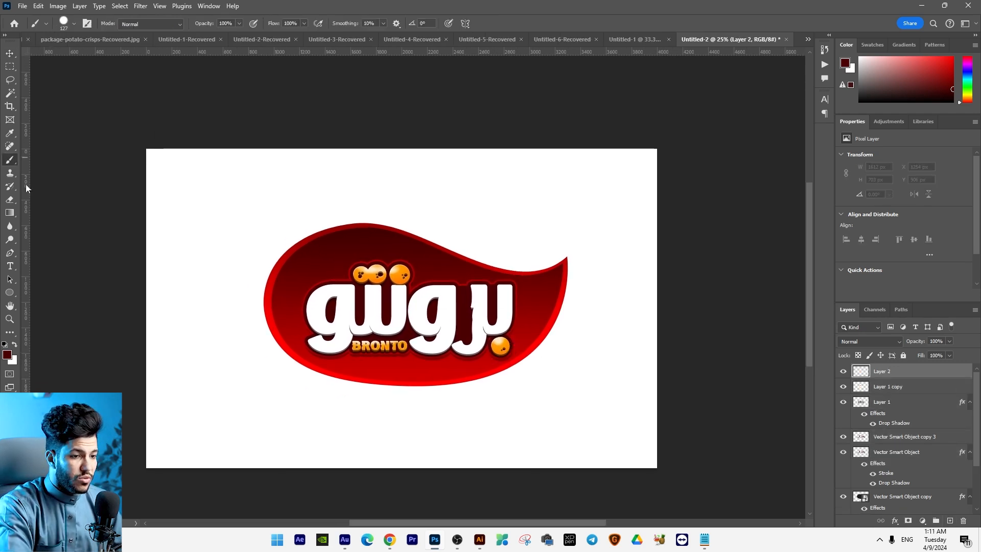
pyautogui.click(7, 355)
pyautogui.click(745, 216)
pyautogui.moveTo(715, 118); pyautogui.dragTo(771, 5)
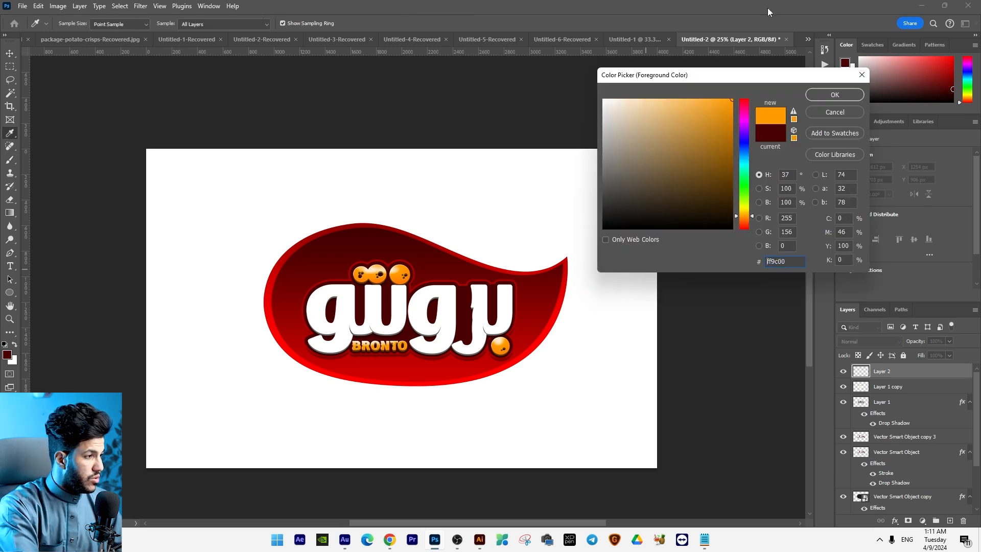
pyautogui.press('Return')
# Step: Paint a soft 250 px orange glow over the rightmost upper dot and set its layer's blend mode to Screen
pyautogui.press('b')
pyautogui.rightClick(416, 227)
pyautogui.click(378, 272)
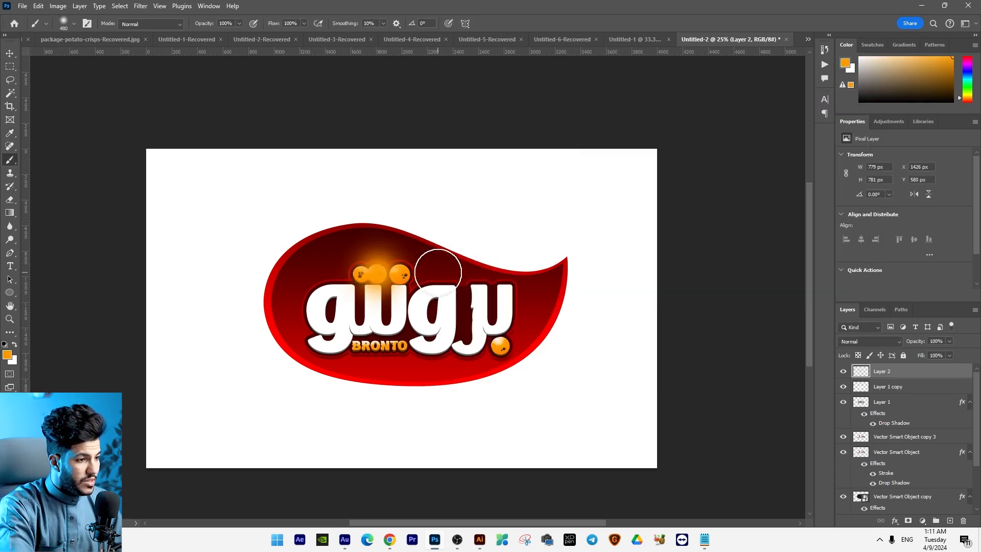
pyautogui.hotkey('ctrl', 'z')
pyautogui.press('[')
pyautogui.press('[')
pyautogui.press('[')
pyautogui.press('[')
pyautogui.press('[')
pyautogui.click(400, 270)
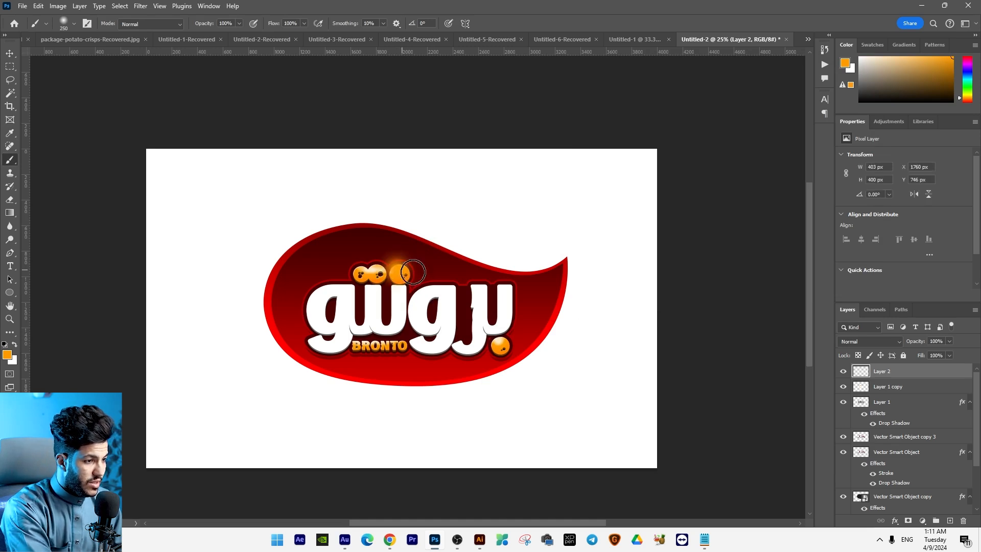
pyautogui.click(869, 341)
pyautogui.click(850, 334)
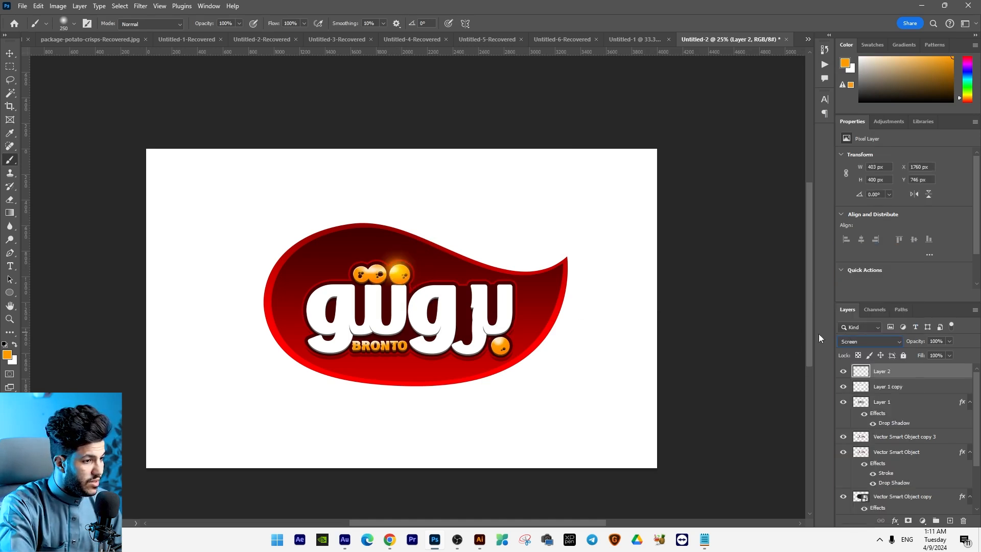
# Step: Duplicate the orange glow onto the other dots of the wordmark
pyautogui.click(9, 53)
pyautogui.keyDown('alt'); pyautogui.moveTo(399, 271); pyautogui.dragTo(372, 273); pyautogui.keyUp('alt')
pyautogui.keyDown('alt'); pyautogui.moveTo(417, 313); pyautogui.dragTo(584, 345); pyautogui.keyUp('alt')
# Step: Turn a glow copy white with Hue/Saturation and place it and two duplicates on edges of the white lettering
pyautogui.hotkey('ctrl', 'u')
pyautogui.moveTo(462, 225); pyautogui.dragTo(511, 225)
pyautogui.press('Return')
pyautogui.moveTo(578, 339); pyautogui.dragTo(544, 324)
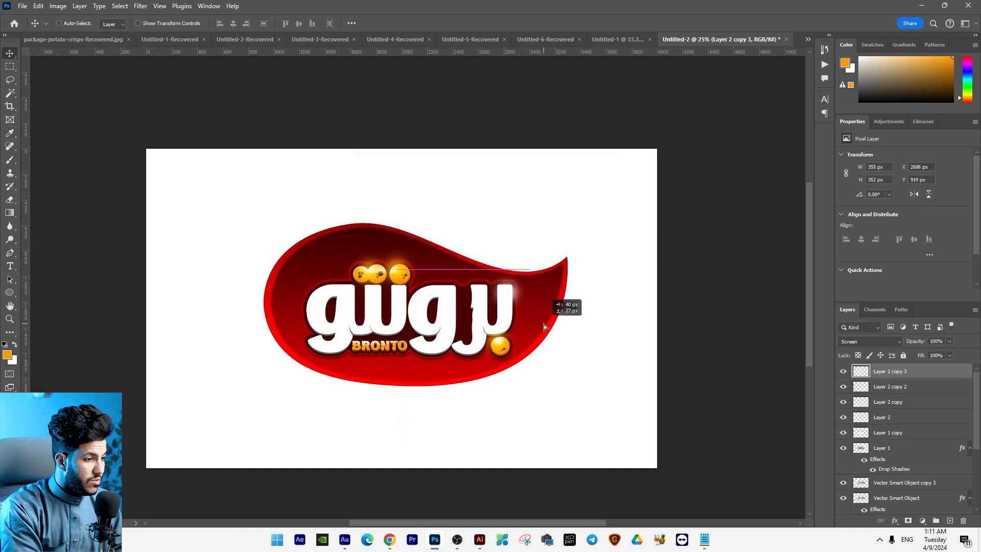
pyautogui.keyDown('alt'); pyautogui.moveTo(544, 324); pyautogui.dragTo(435, 342); pyautogui.keyUp('alt')
pyautogui.keyDown('alt'); pyautogui.moveTo(434, 342); pyautogui.dragTo(361, 348); pyautogui.keyUp('alt')
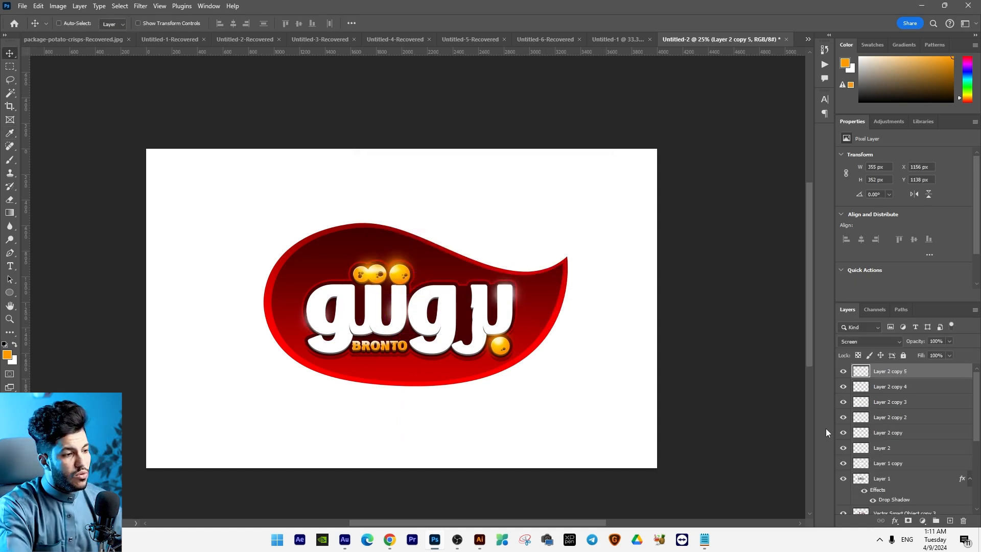
# Step: Select all the logo layers and group them
pyautogui.hotkey('ctrl', '-')
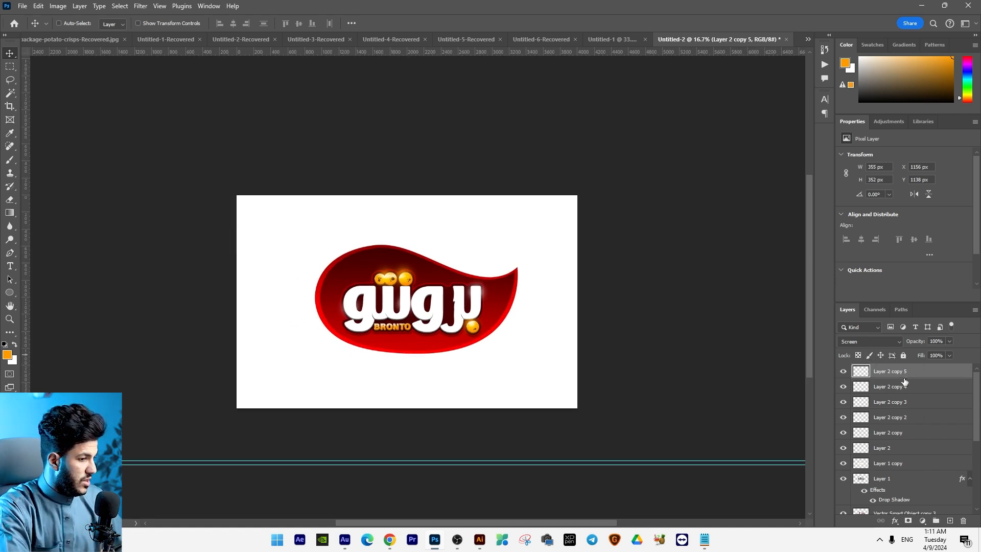
pyautogui.scroll(-5, 902, 409)
pyautogui.keyDown('shift'); pyautogui.click(898, 469); pyautogui.keyUp('shift')
pyautogui.moveTo(534, 315); pyautogui.dragTo(489, 279)
pyautogui.hotkey('ctrl', 'z')
pyautogui.hotkey('ctrl', 'g')
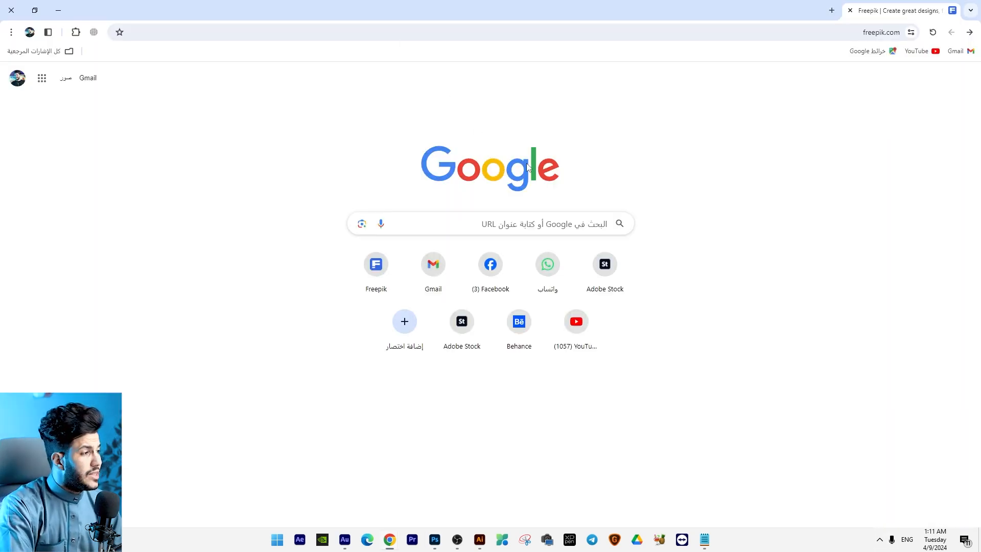
# Step: Search Freepik in the browser for "mockup chips" and browse the chip bag mockups
pyautogui.click(511, 201)
pyautogui.write('mockup chips')
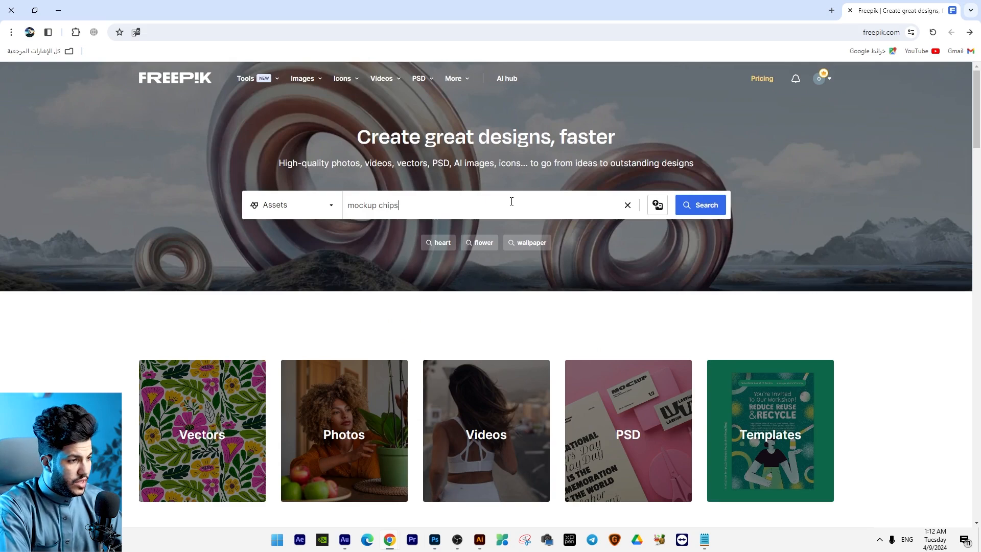
pyautogui.press('Return')
pyautogui.scroll(-10, 499, 193)
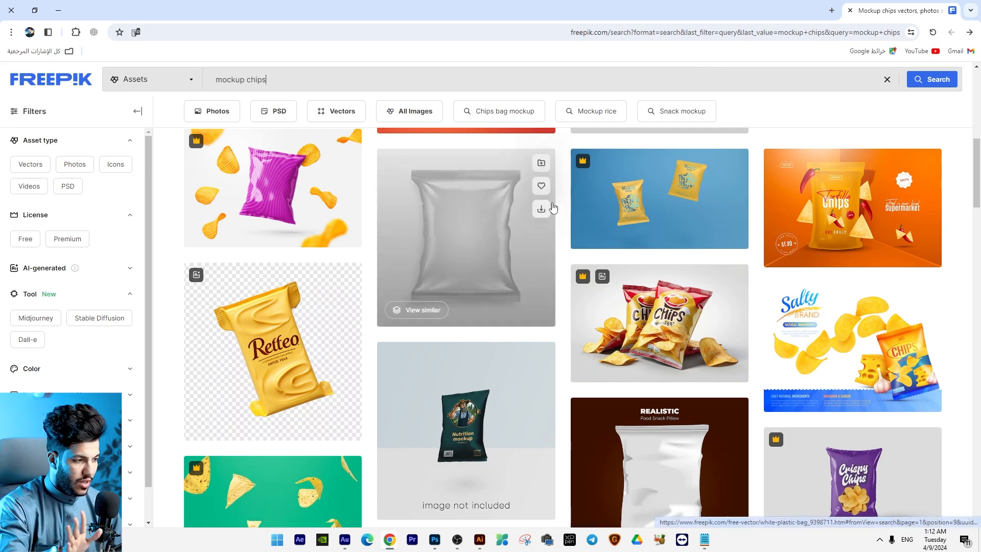
pyautogui.scroll(-5, 572, 215)
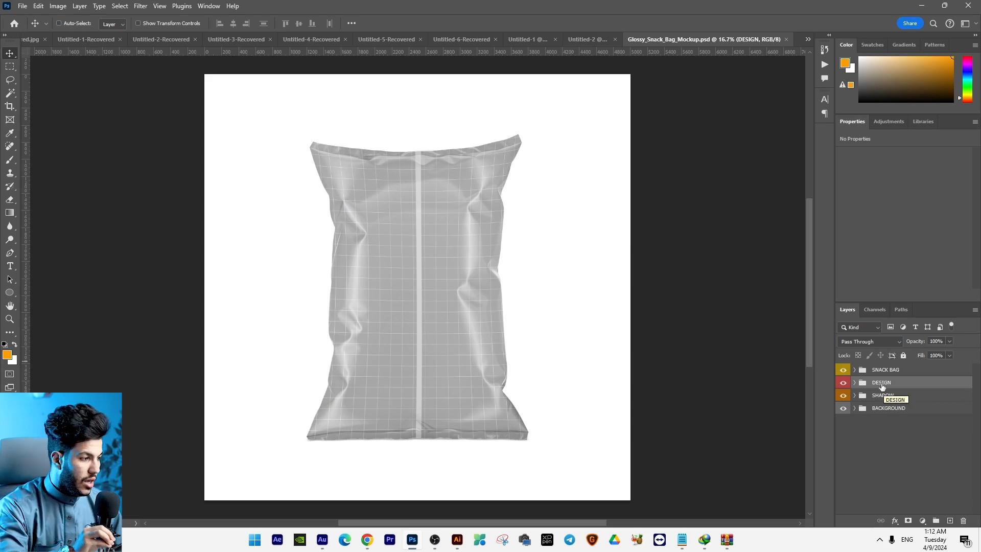
# Step: Expand the DESIGN group in Glossy_Snack_Bag_Mockup.psd and open the DESIGN smart object's contents
pyautogui.click(856, 383)
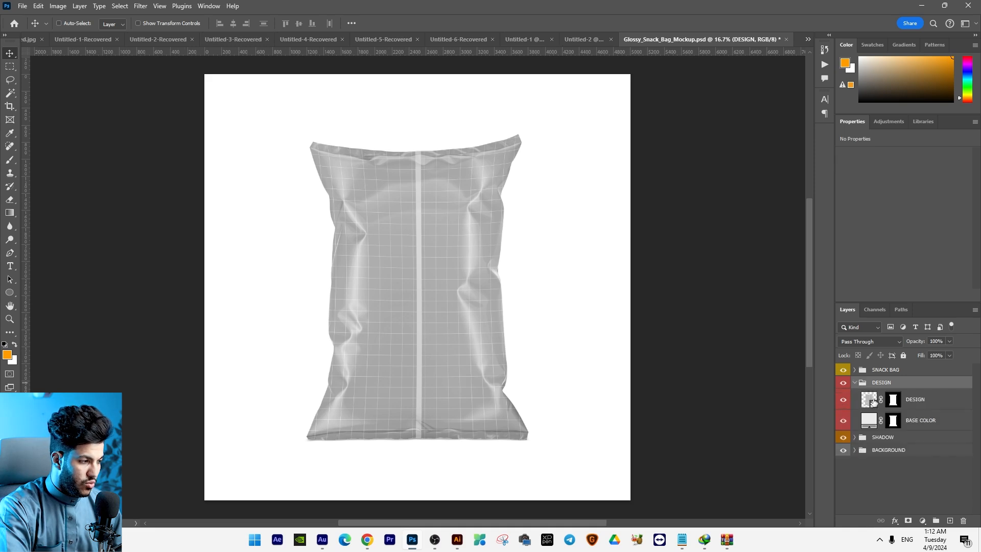
pyautogui.click(872, 402)
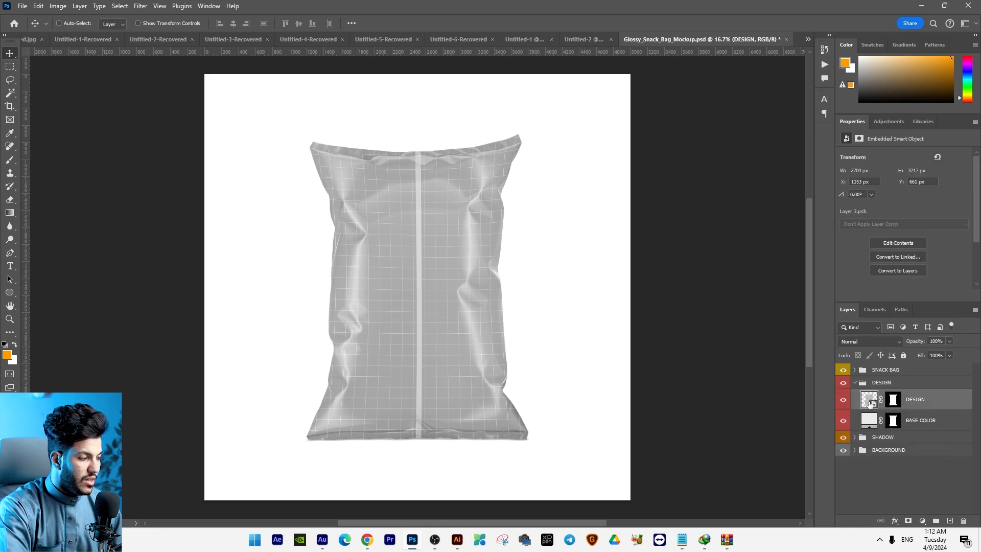
pyautogui.doubleClick(869, 402)
pyautogui.click(502, 208)
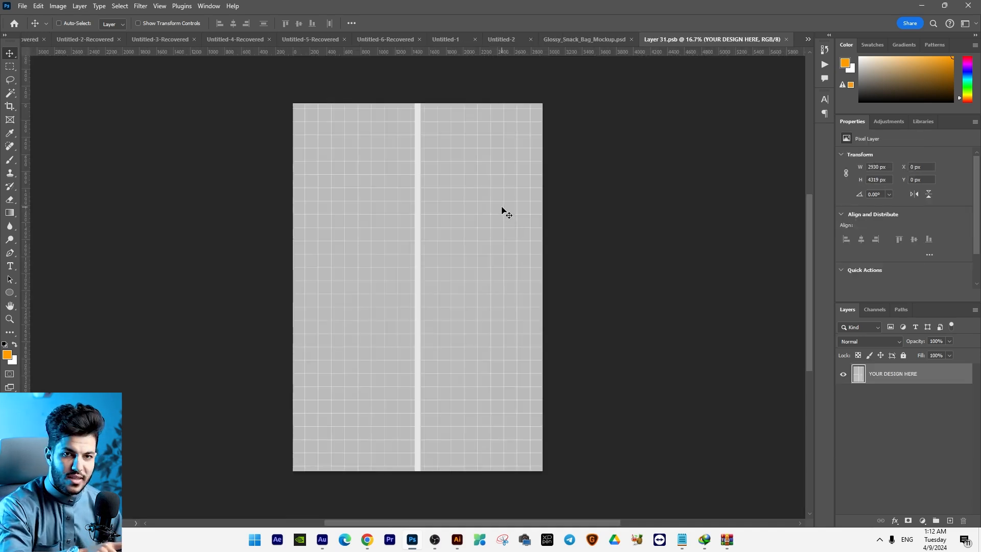
# Step: Create a new document from the A4 print preset, 210 × 297 mm at 300 ppi
pyautogui.click(23, 6)
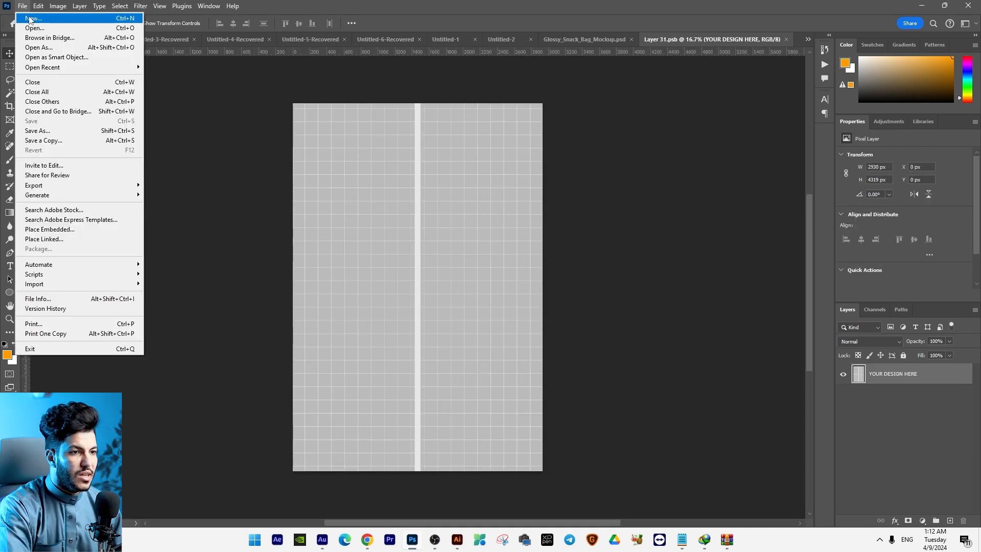
pyautogui.click(28, 19)
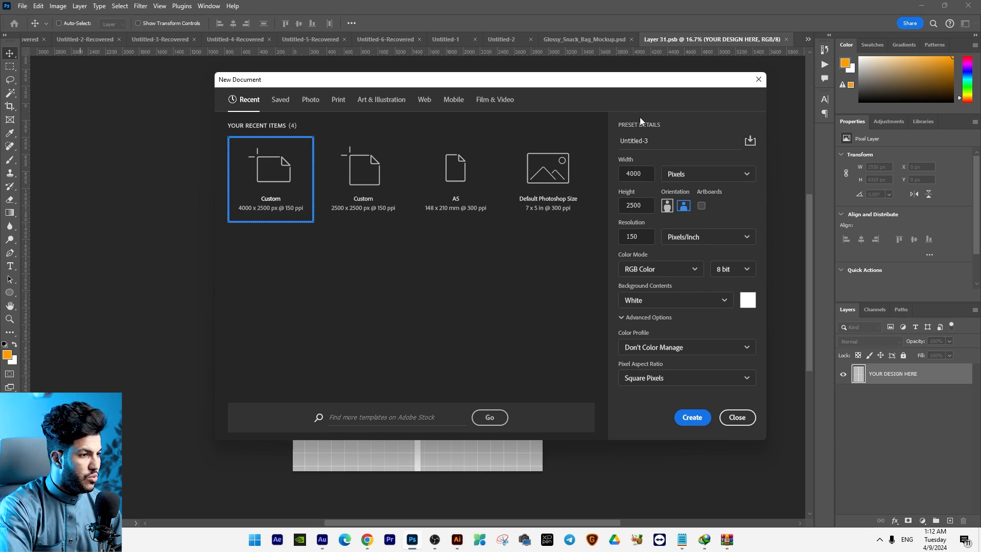
pyautogui.click(339, 99)
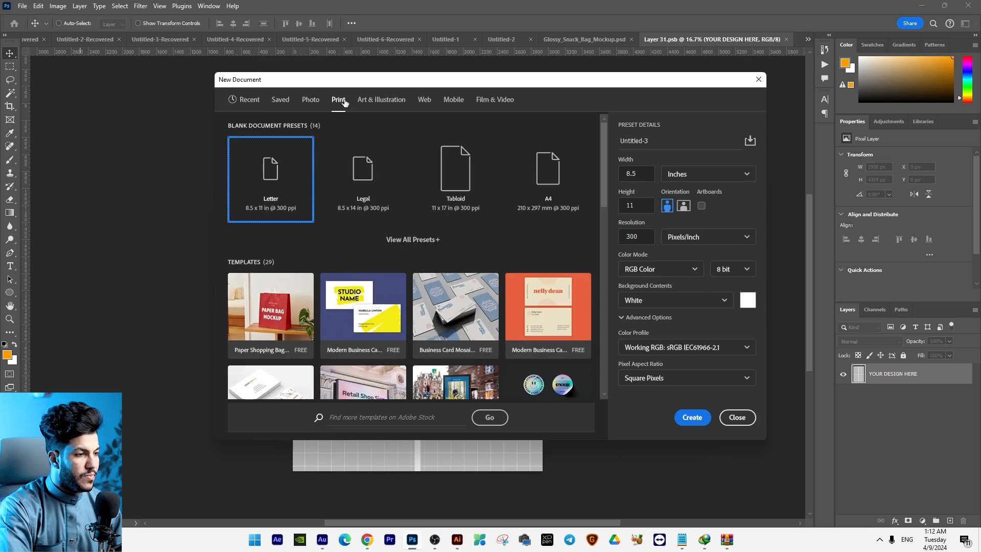
pyautogui.click(546, 194)
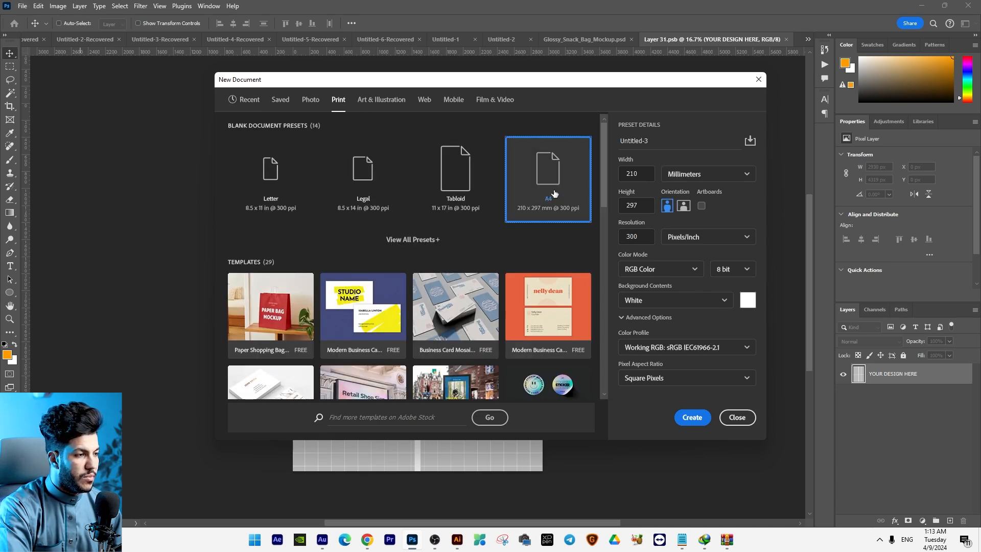
pyautogui.click(703, 419)
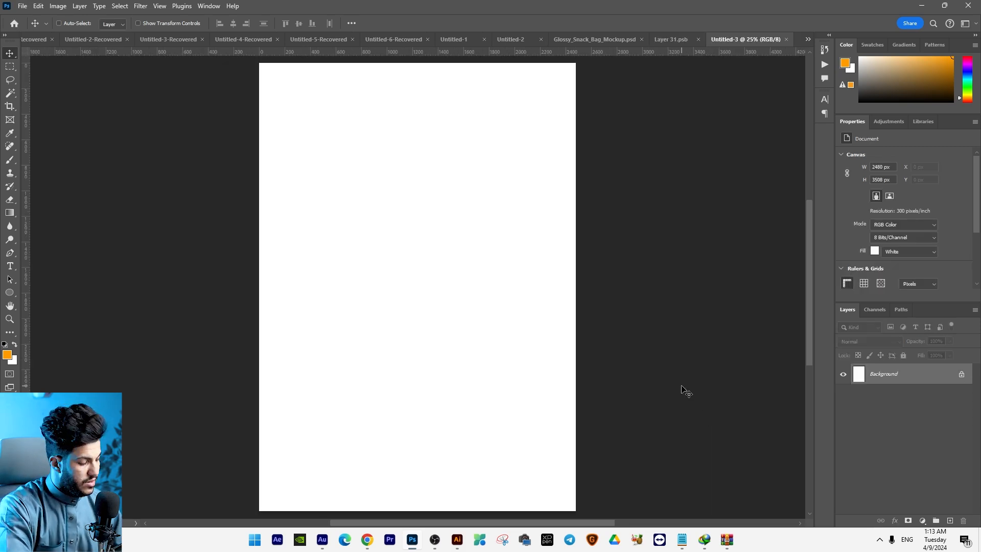
# Step: Copy the grouped BRONTO logo into the new A4 document and scale it down to fit across the upper part of the page
pyautogui.hotkey('ctrl', '-')
pyautogui.click(532, 40)
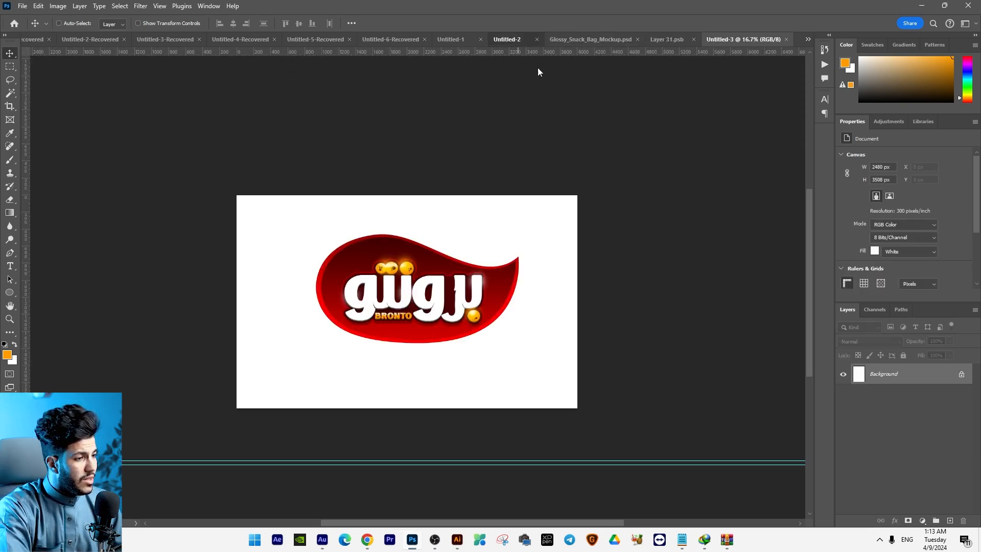
pyautogui.moveTo(456, 300); pyautogui.dragTo(466, 222)
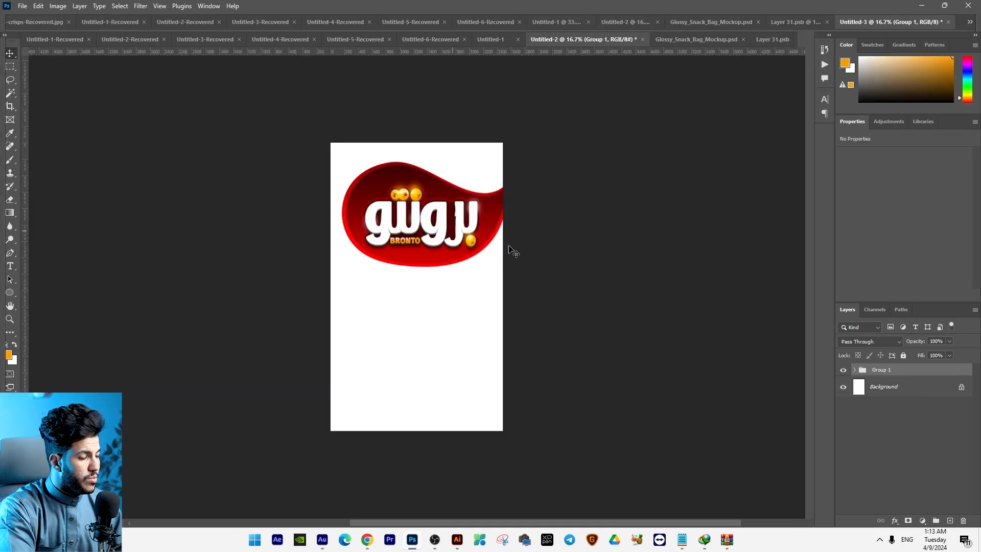
pyautogui.hotkey('ctrl', 't')
pyautogui.moveTo(529, 265); pyautogui.dragTo(493, 231)
pyautogui.press('Return')
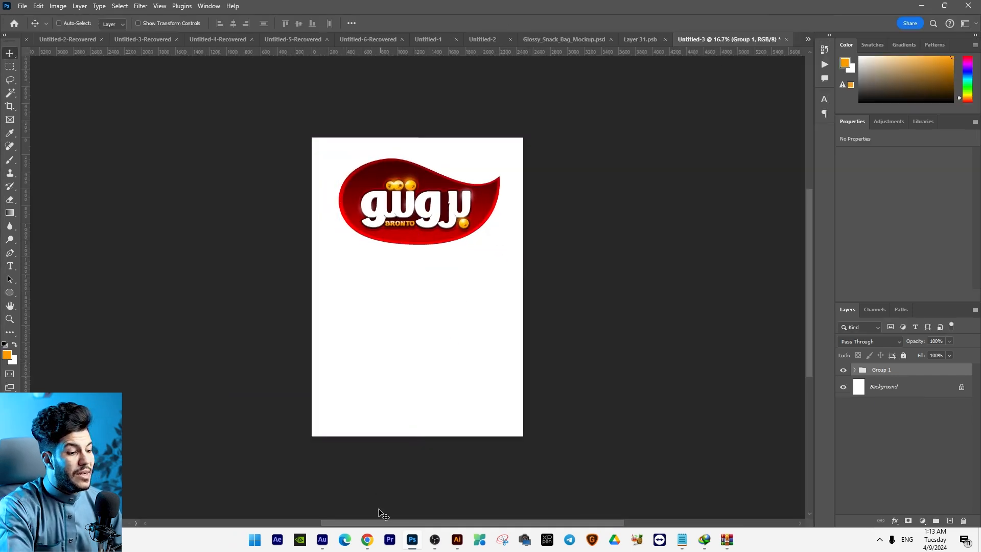
# Step: Switch to the browser, search Freepik for "chips" and filter the results to Midjourney images
pyautogui.click(367, 540)
pyautogui.hotkey('ctrl', 'a')
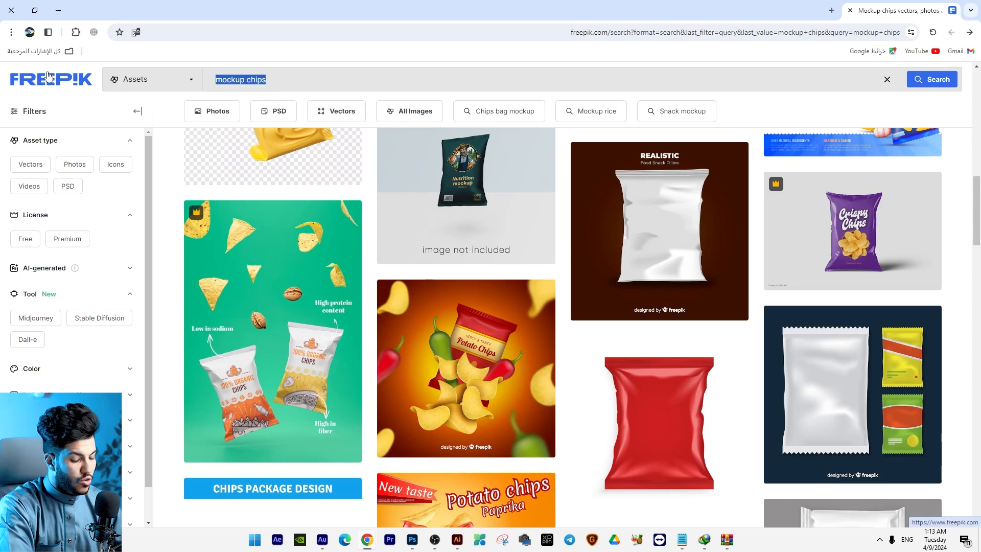
pyautogui.write('chips')
pyautogui.press('Return')
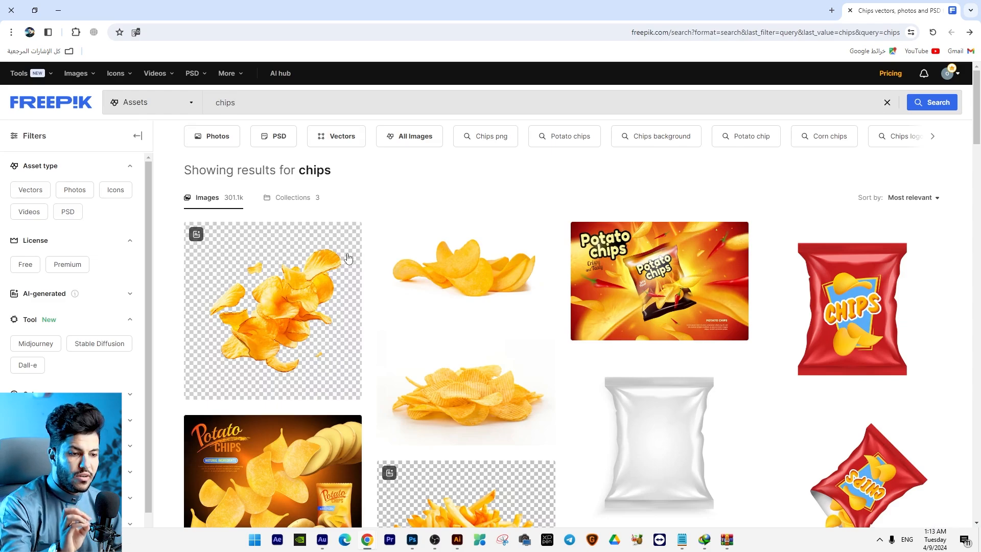
pyautogui.click(35, 344)
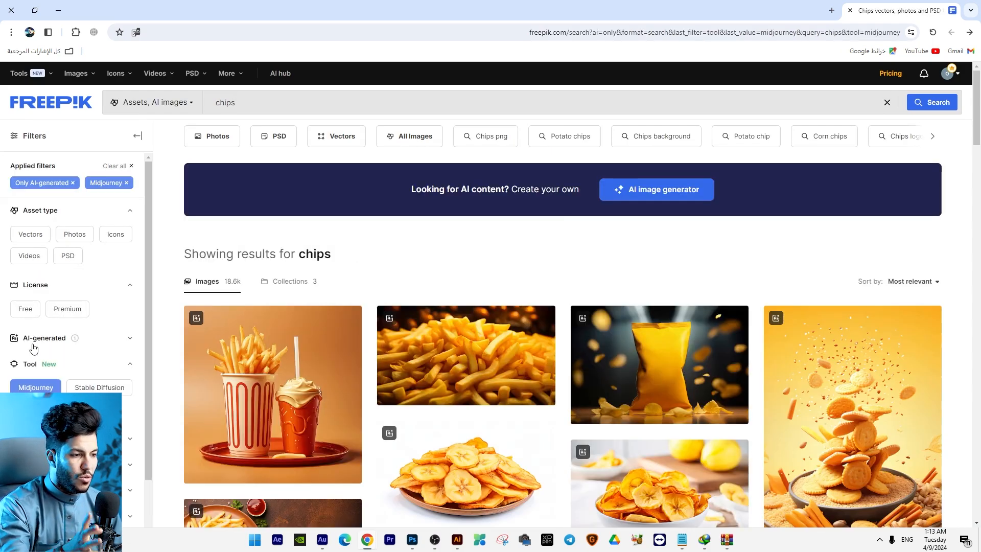
# Step: Browse the Midjourney chips results and open the chip bag photo on a yellow background in a new tab
pyautogui.scroll(-2, 82, 286)
pyautogui.scroll(-10, 292, 189)
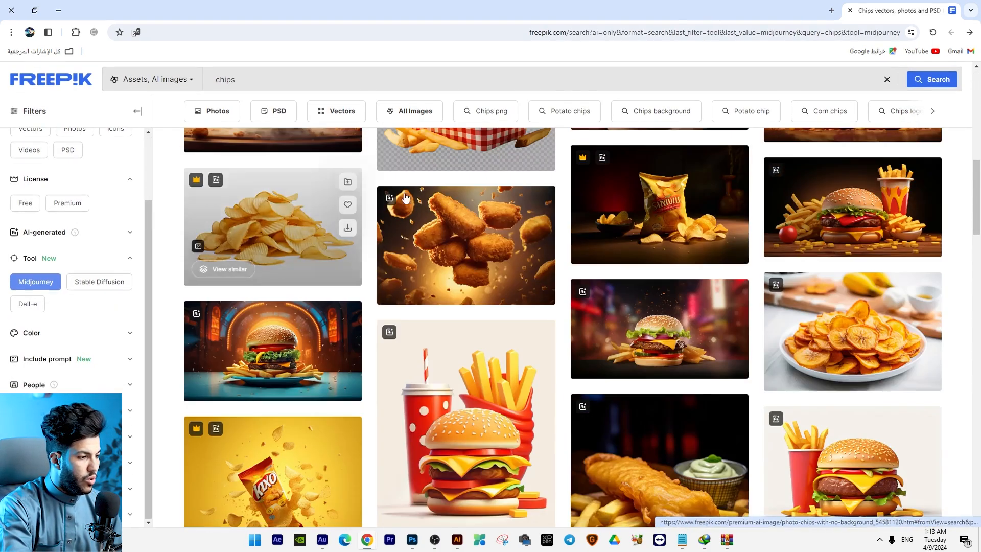
pyautogui.scroll(-3, 463, 219)
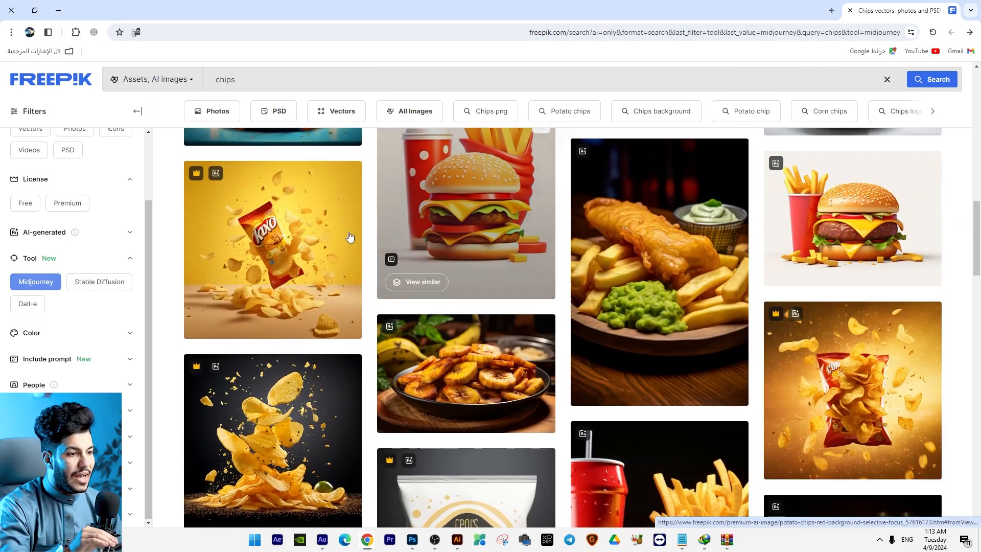
pyautogui.middleClick(350, 236)
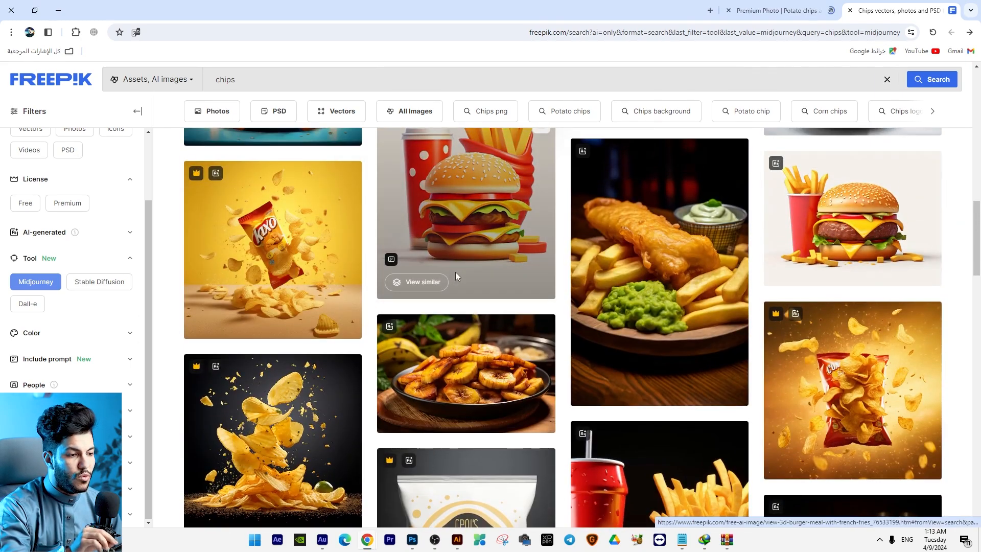
pyautogui.scroll(-5, 455, 269)
pyautogui.scroll(3, 455, 270)
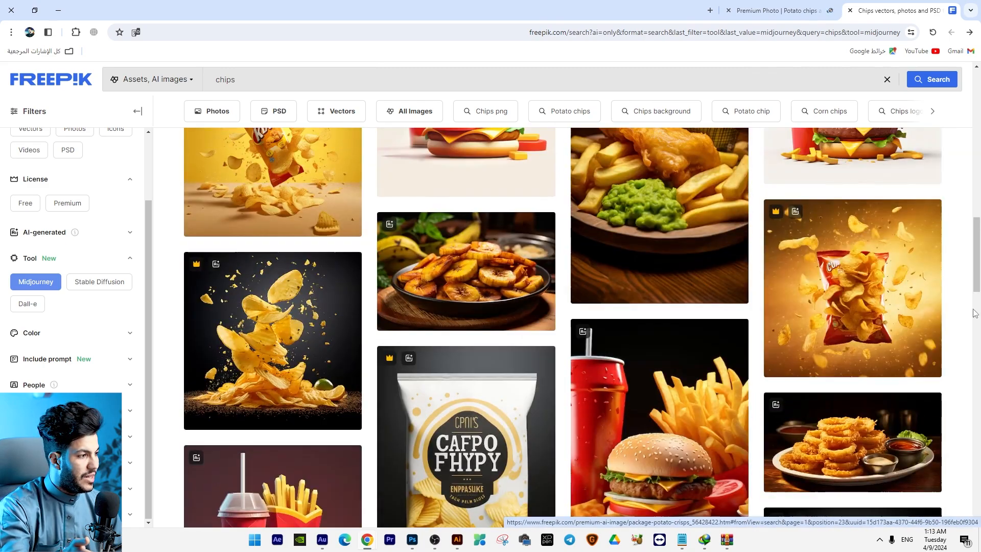
# Step: Open the photo of chips bursting from a red bag and another potato chips photo in new tabs
pyautogui.rightClick(836, 284)
pyautogui.click(835, 285)
pyautogui.scroll(-5, 837, 284)
pyautogui.rightClick(483, 275)
pyautogui.click(479, 285)
pyautogui.scroll(-5, 479, 286)
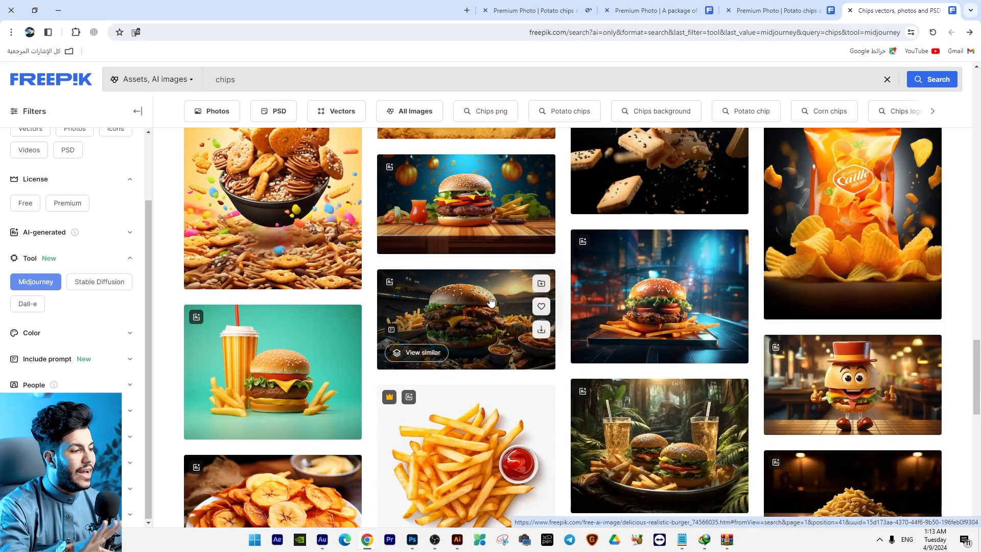
# Step: Go to the second page of chips results and open the photo of chips falling against a dark red background
pyautogui.scroll(-6, 486, 294)
pyautogui.click(523, 412)
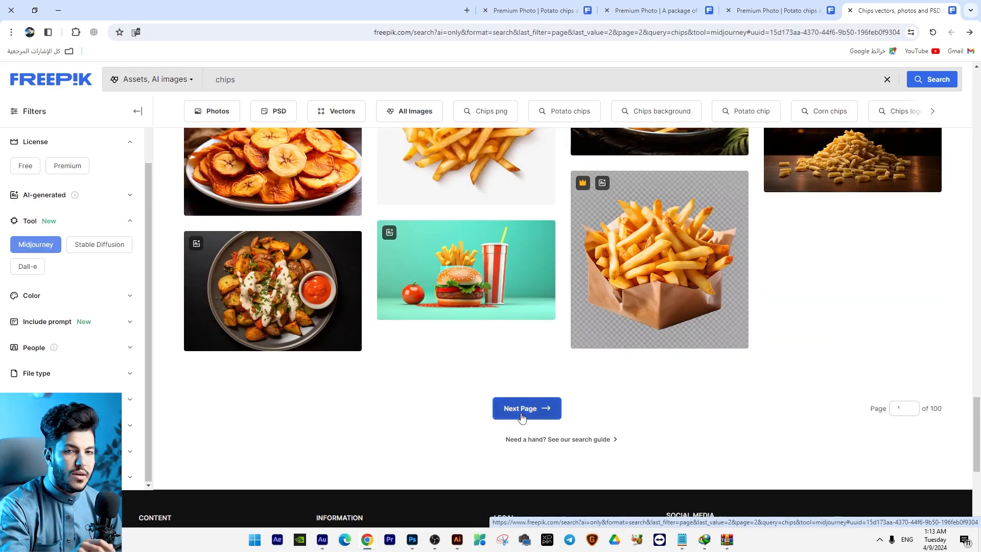
pyautogui.scroll(-10, 518, 391)
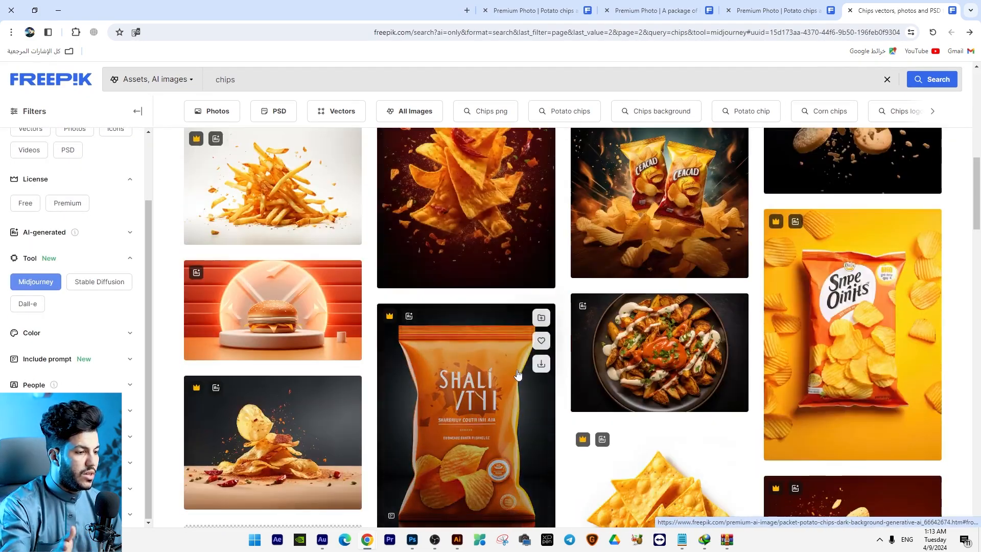
pyautogui.scroll(-5, 518, 375)
pyautogui.click(881, 236)
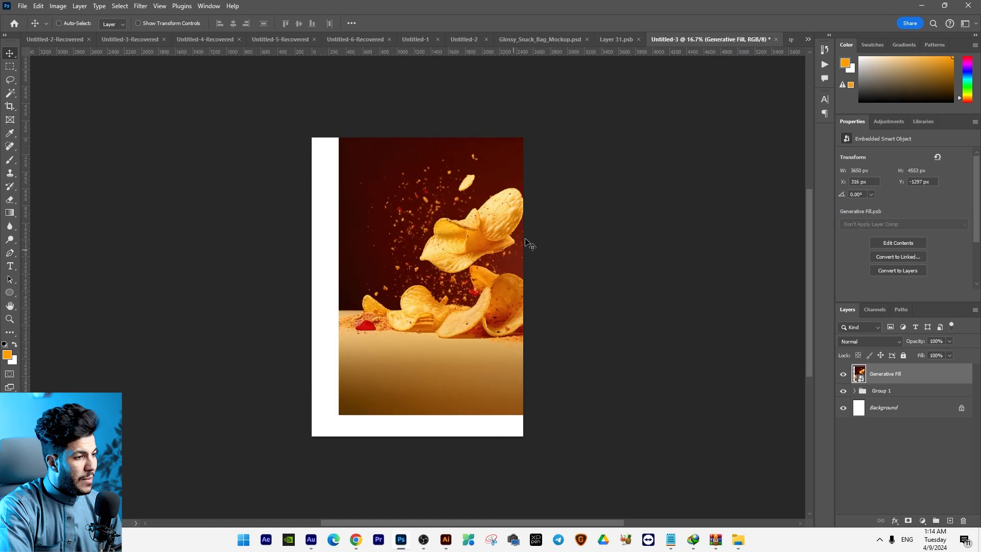
# Step: Move the chips image into place behind the logo group and shift the NEW badge to the page's upper-left corner
pyautogui.moveTo(528, 246); pyautogui.dragTo(501, 302)
pyautogui.hotkey('ctrl', '[')
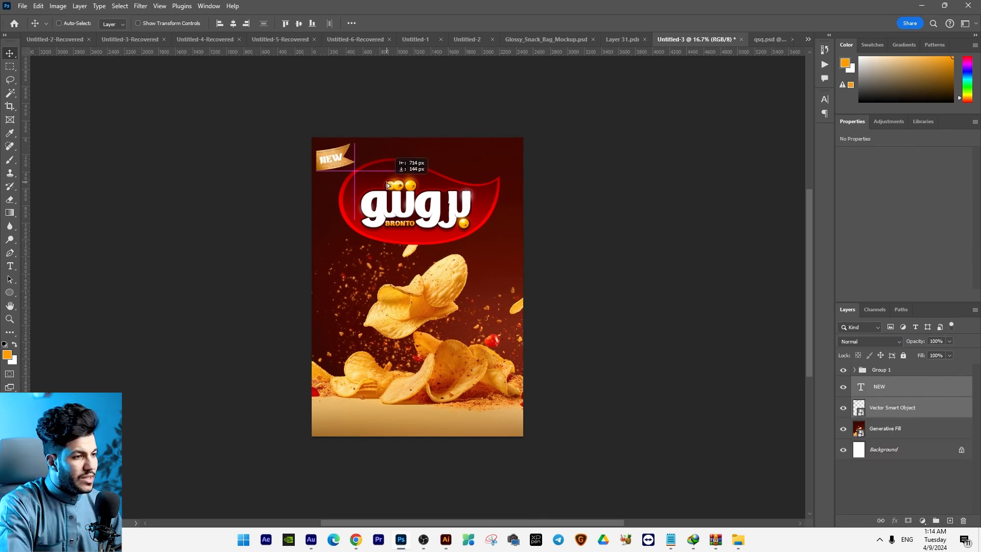
pyautogui.moveTo(395, 183); pyautogui.dragTo(388, 184)
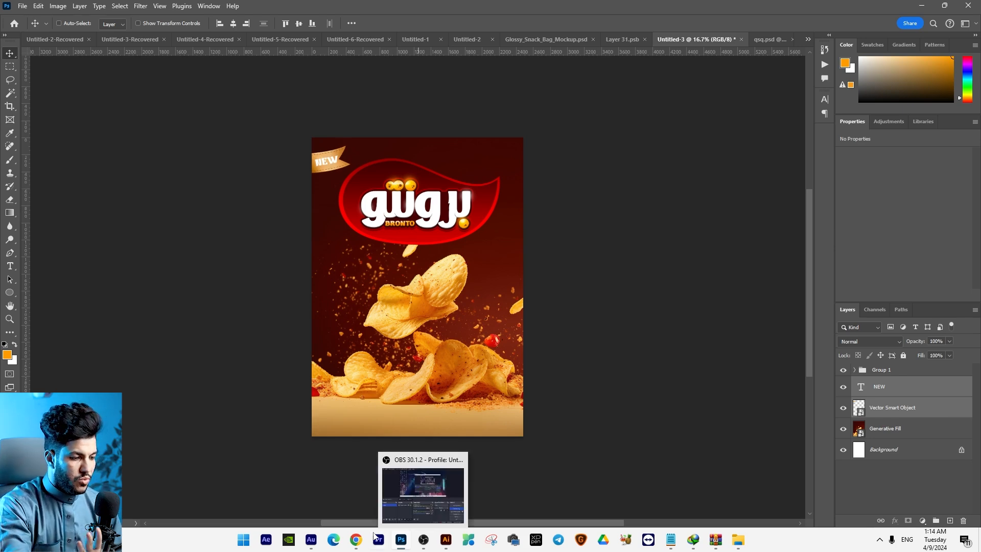
# Step: Search Freepik for "new" and browse the badge and ribbon designs
pyautogui.click(412, 498)
pyautogui.click(829, 89)
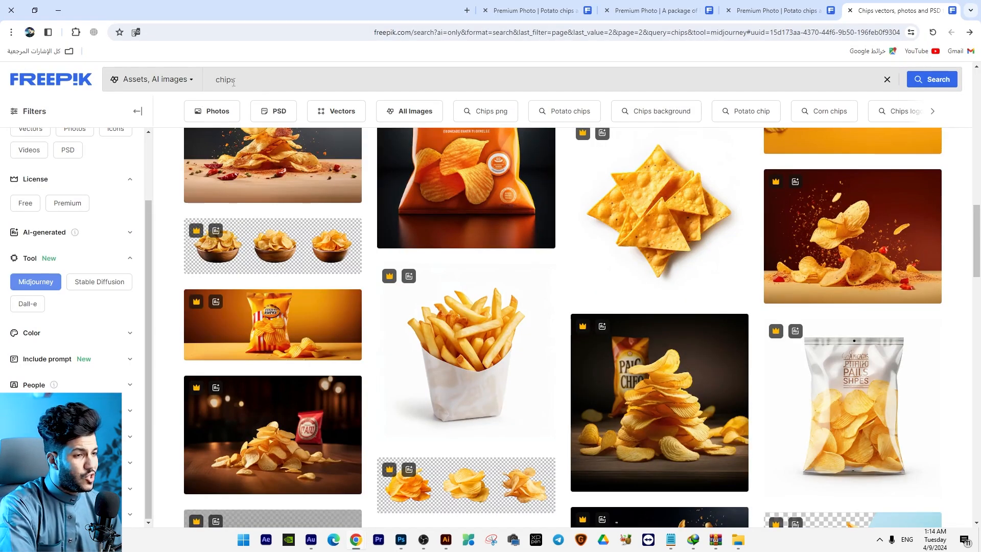
pyautogui.write('new')
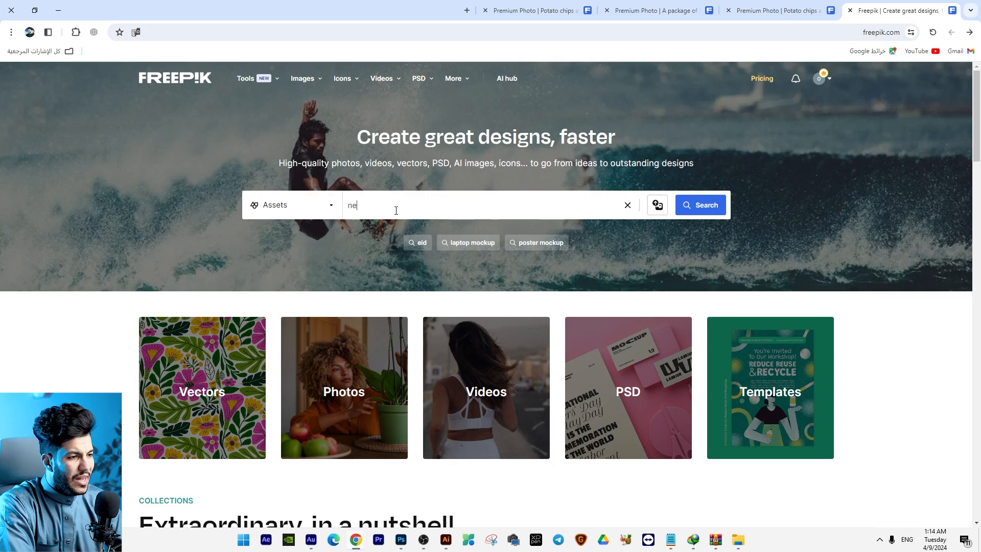
pyautogui.press('Return')
pyautogui.scroll(-8, 400, 217)
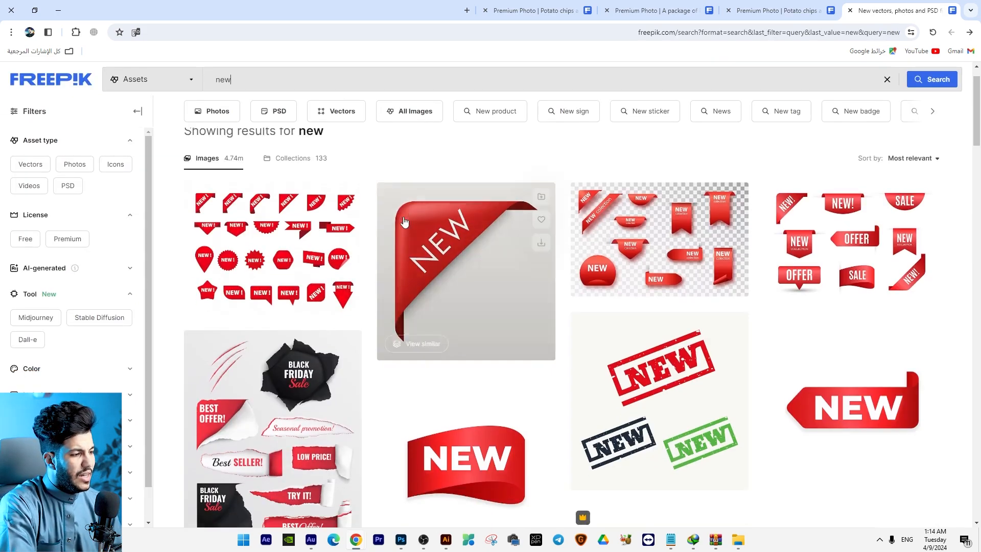
pyautogui.scroll(-4, 404, 221)
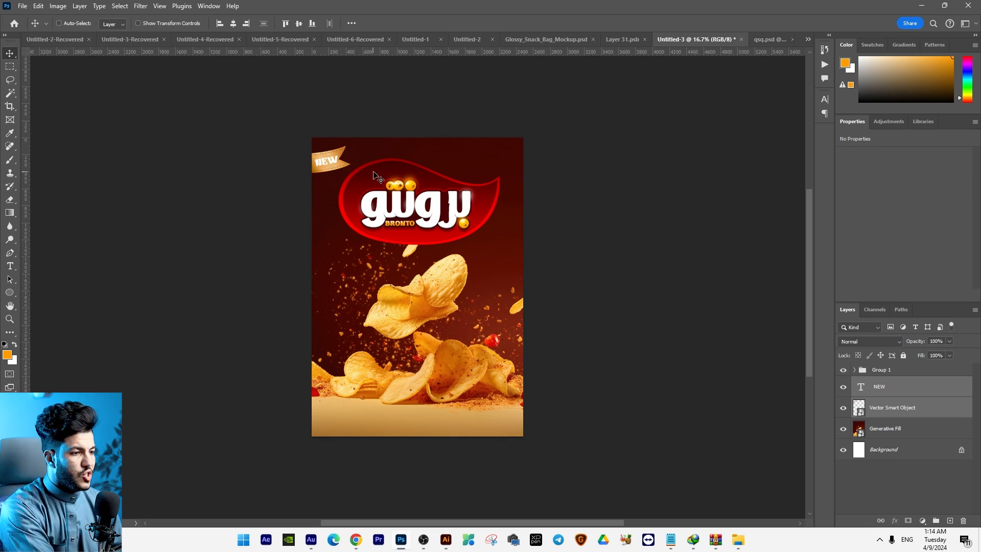
pyautogui.hotkey('shift', 'Down')
pyautogui.hotkey('shift', 'Down')
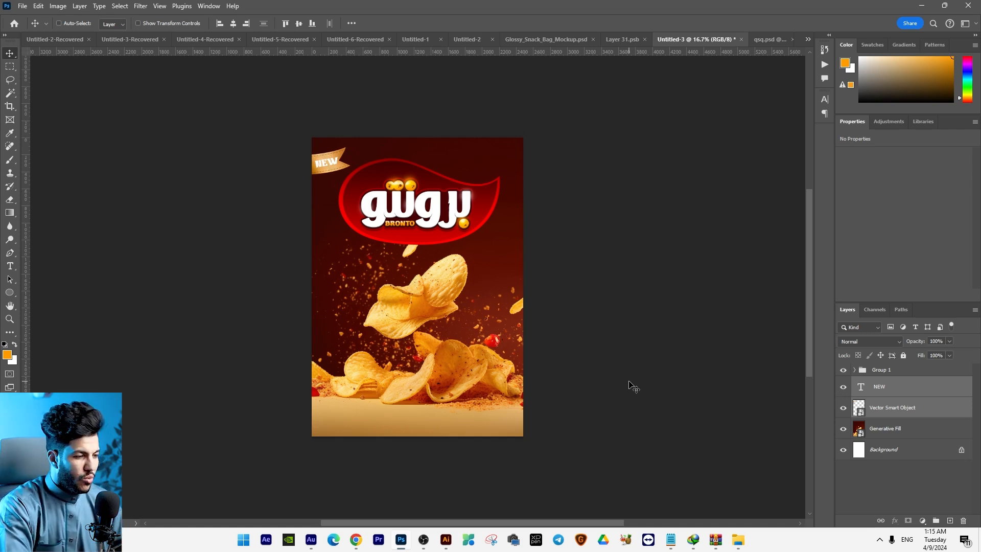
# Step: Translate "فلفل نار" into English in Google Translate and search Freepik for "Fire pepper"
pyautogui.click(363, 533)
pyautogui.click(93, 229)
pyautogui.write('فلفل نار')
pyautogui.click(222, 227)
pyautogui.click(567, 10)
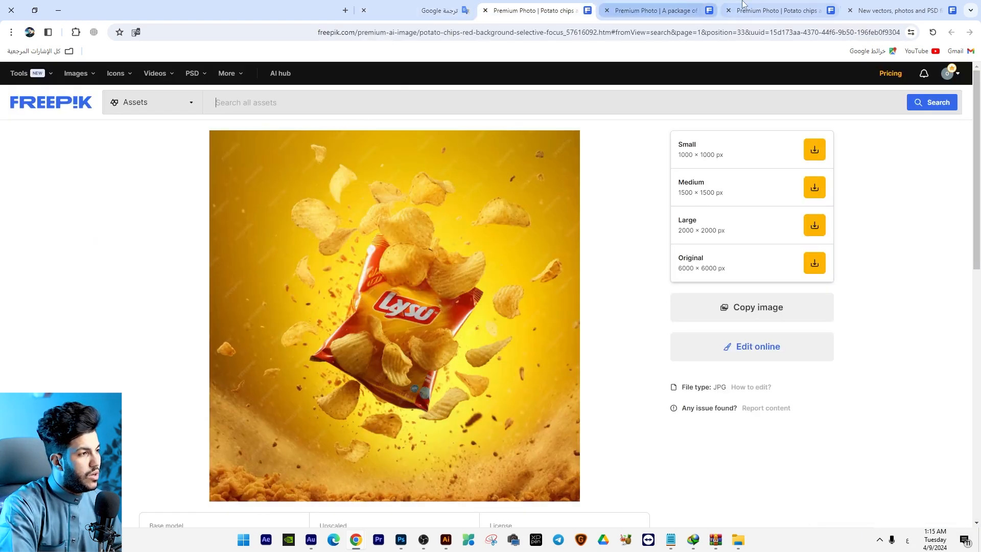
pyautogui.click(898, 10)
pyautogui.hotkey('ctrl', 'v')
pyautogui.press('Return')
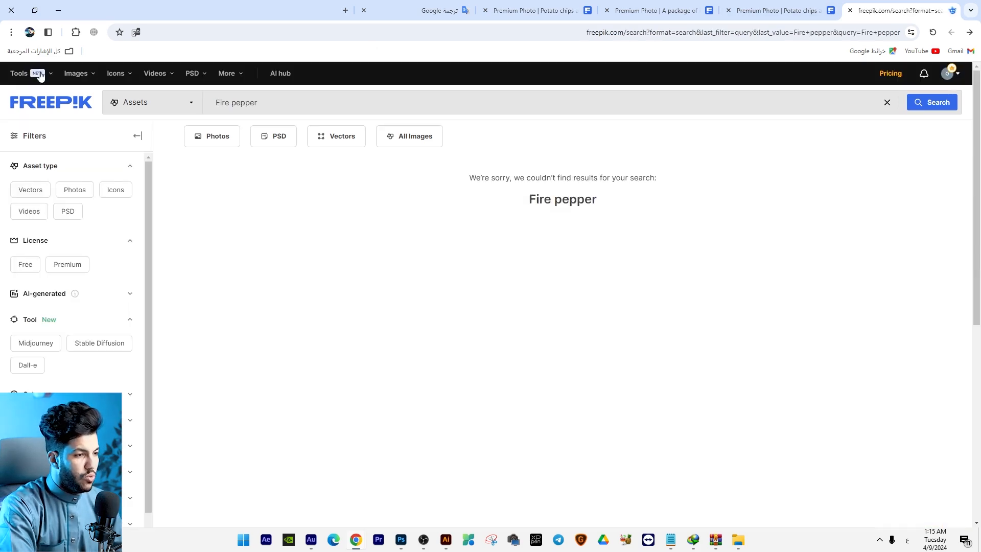
# Step: Filter the pepper results to Midjourney images and open the photo of a single chili pepper with flames
pyautogui.click(44, 343)
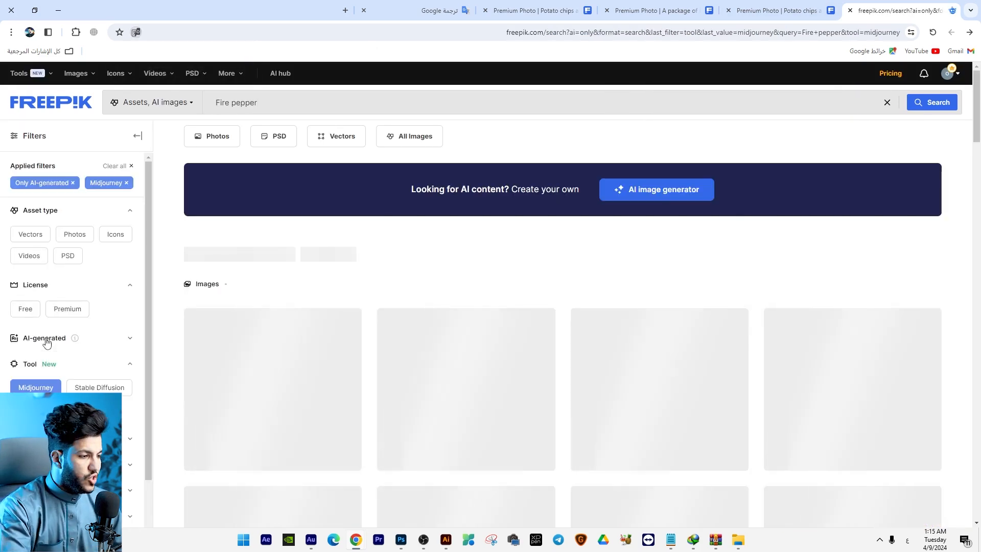
pyautogui.scroll(-10, 322, 225)
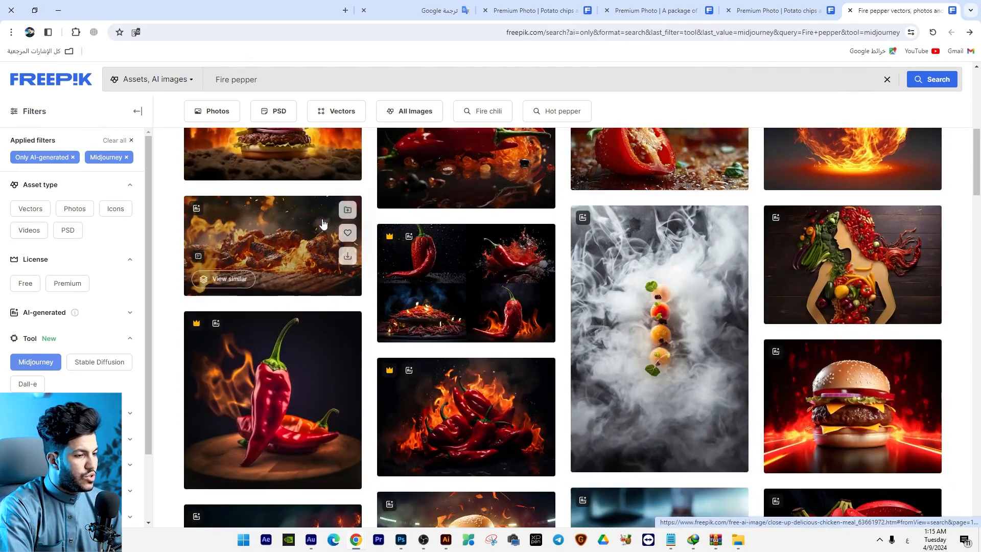
pyautogui.scroll(-10, 327, 222)
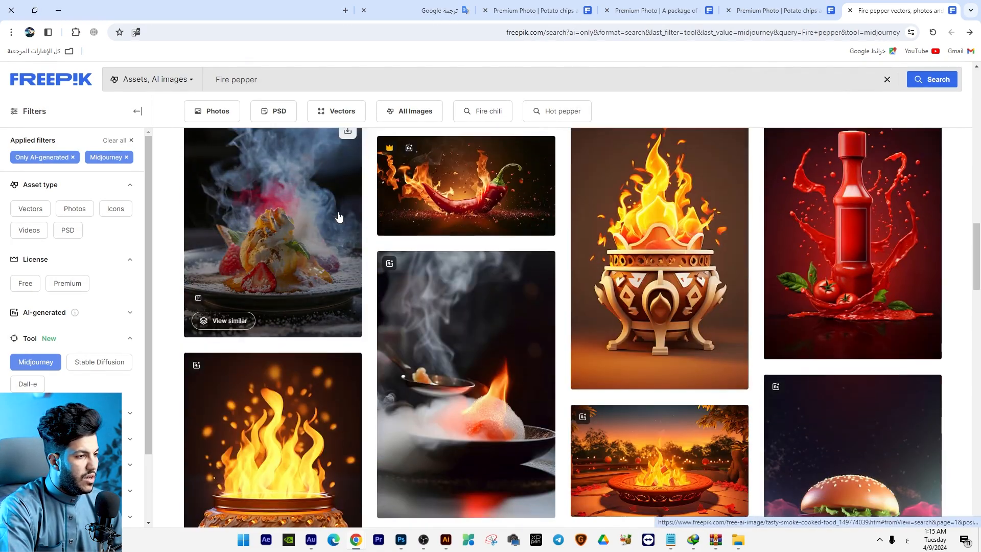
pyautogui.rightClick(501, 193)
pyautogui.click(460, 199)
pyautogui.hotkey('ctrl', 'Tab')
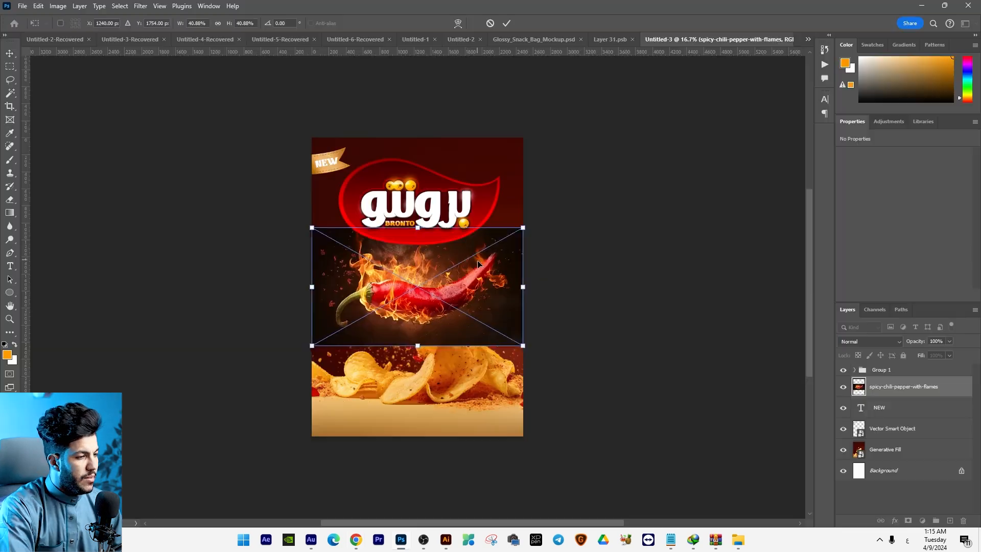
# Step: Rotate the placed flaming chili pepper image about 19° and set its blend mode to Screen
pyautogui.moveTo(491, 254); pyautogui.dragTo(462, 279)
pyautogui.moveTo(511, 258); pyautogui.dragTo(503, 289)
pyautogui.press('Return')
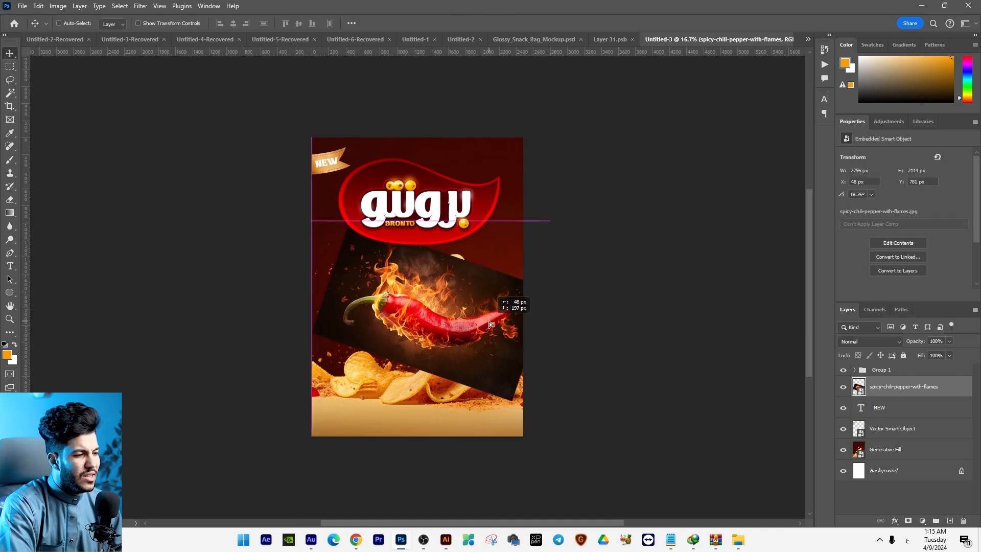
pyautogui.click(864, 341)
pyautogui.click(853, 335)
# Step: Scale the chili pepper image to about 28%, rotate it to about 64° and position it at the page's right edge beside the chips
pyautogui.hotkey('ctrl', 't')
pyautogui.moveTo(665, 236); pyautogui.dragTo(510, 266)
pyautogui.press('Return')
pyautogui.scroll(2, 510, 266)
pyautogui.hotkey('ctrl', 't')
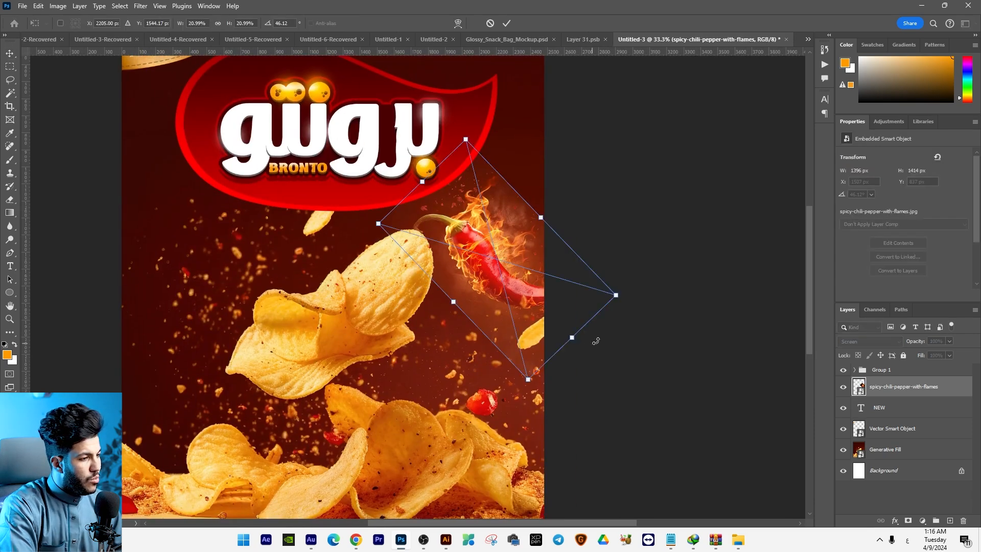
pyautogui.moveTo(620, 293); pyautogui.dragTo(654, 306)
pyautogui.moveTo(646, 265); pyautogui.dragTo(642, 290)
pyautogui.moveTo(553, 260); pyautogui.dragTo(578, 284)
pyautogui.moveTo(644, 243); pyautogui.dragTo(648, 256)
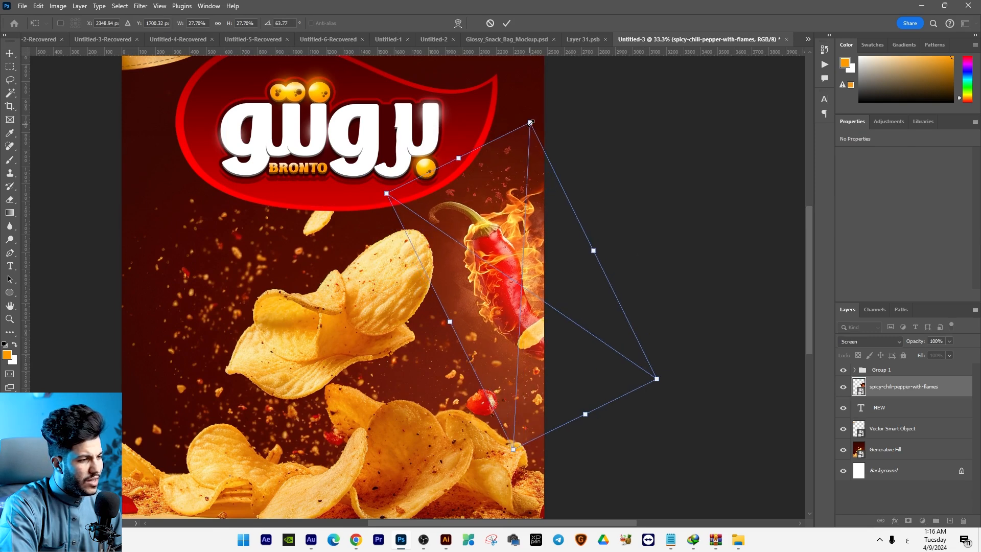
pyautogui.press('Return')
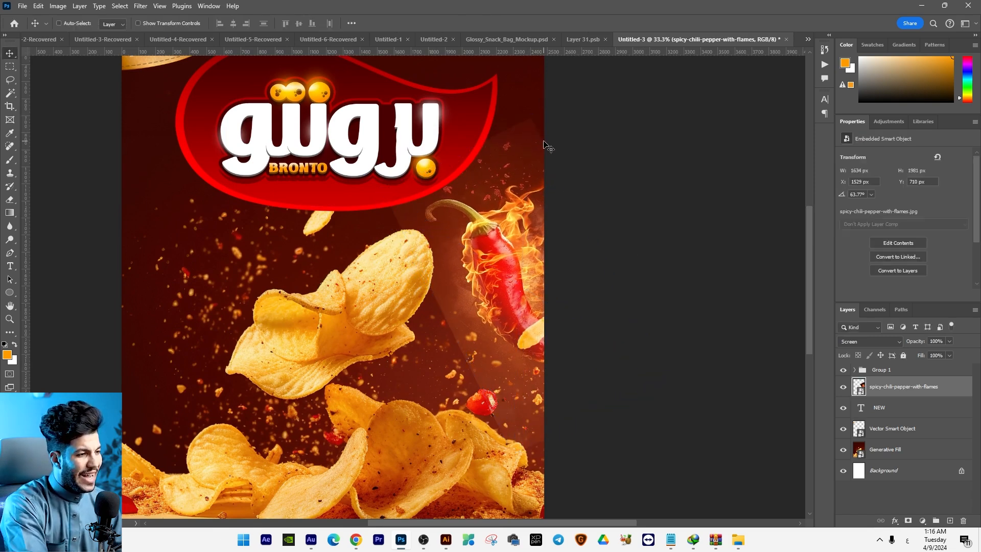
# Step: Apply Levels to the chili pepper layer with the midtone input level at 0.78
pyautogui.hotkey('ctrl', 'l')
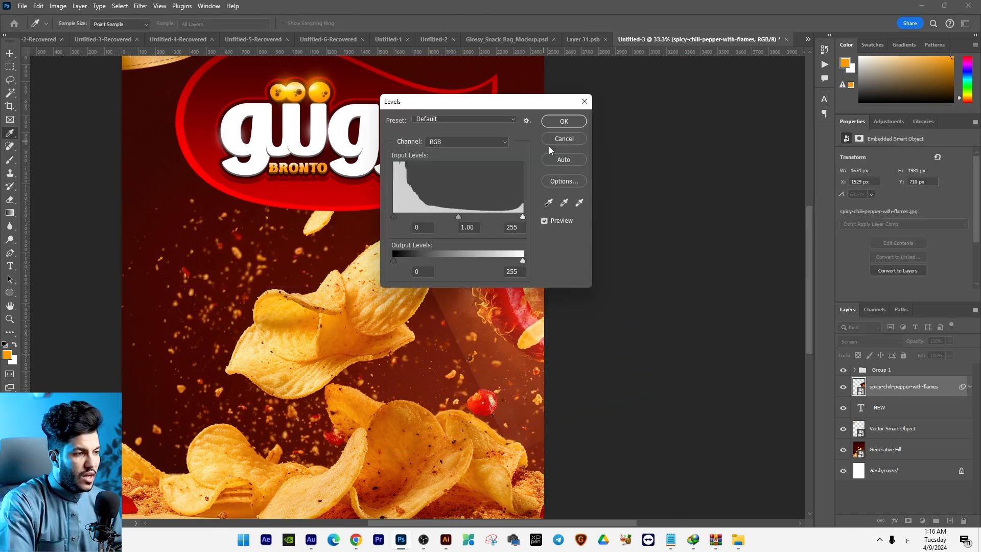
pyautogui.moveTo(514, 107); pyautogui.dragTo(333, 110)
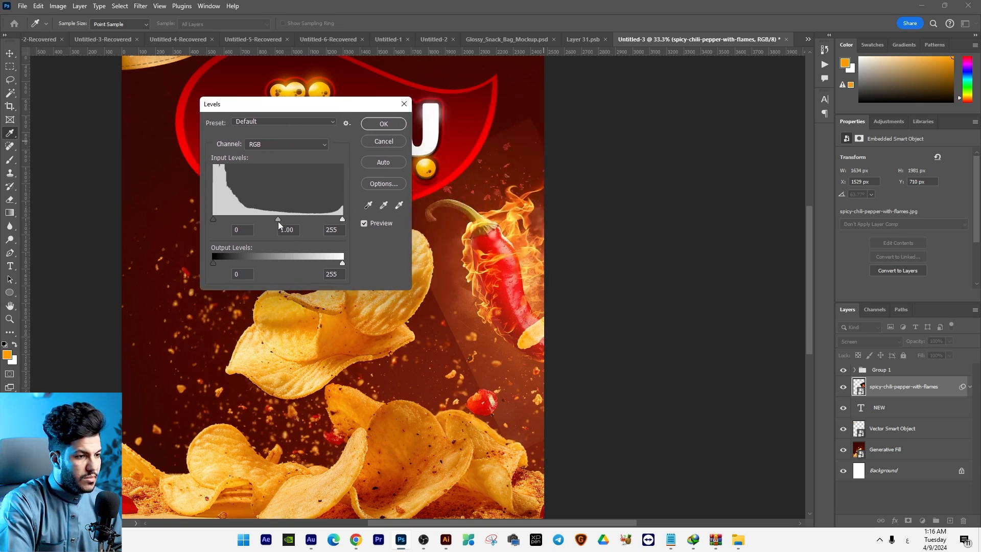
pyautogui.moveTo(278, 220); pyautogui.dragTo(289, 220)
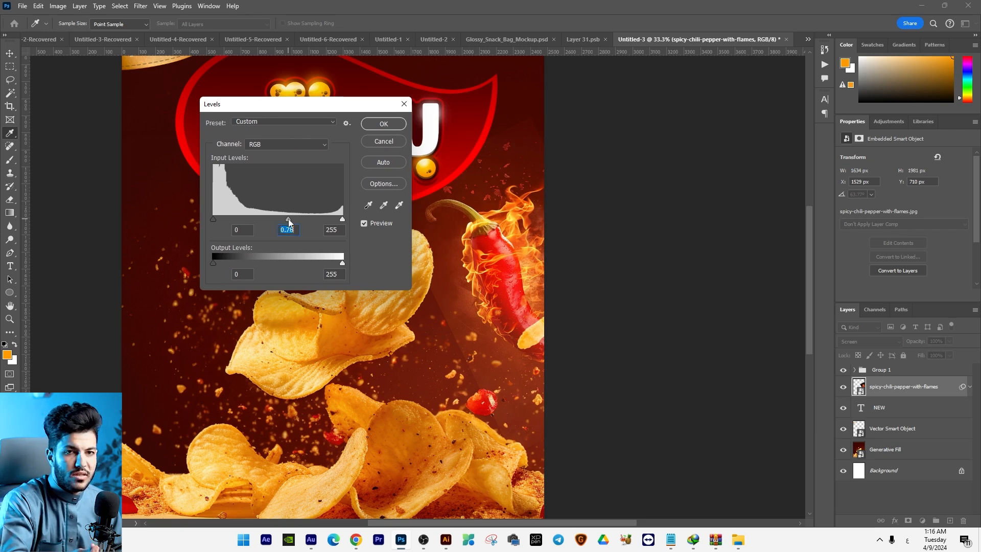
pyautogui.click(383, 124)
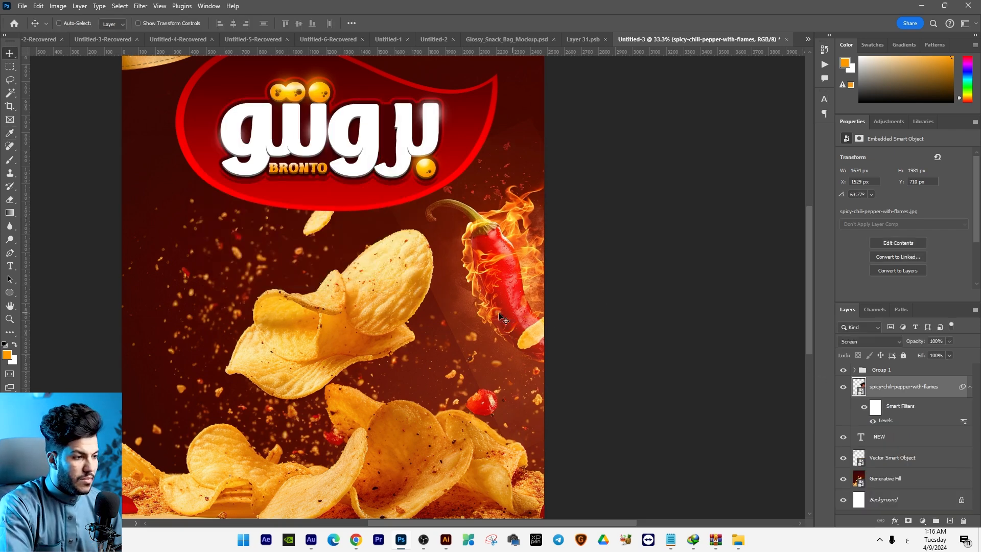
# Step: Add a layer mask to the chili pepper layer and blend its edges near the chips with a soft black brush at 40% flow
pyautogui.click(909, 521)
pyautogui.press('b')
pyautogui.rightClick(437, 372)
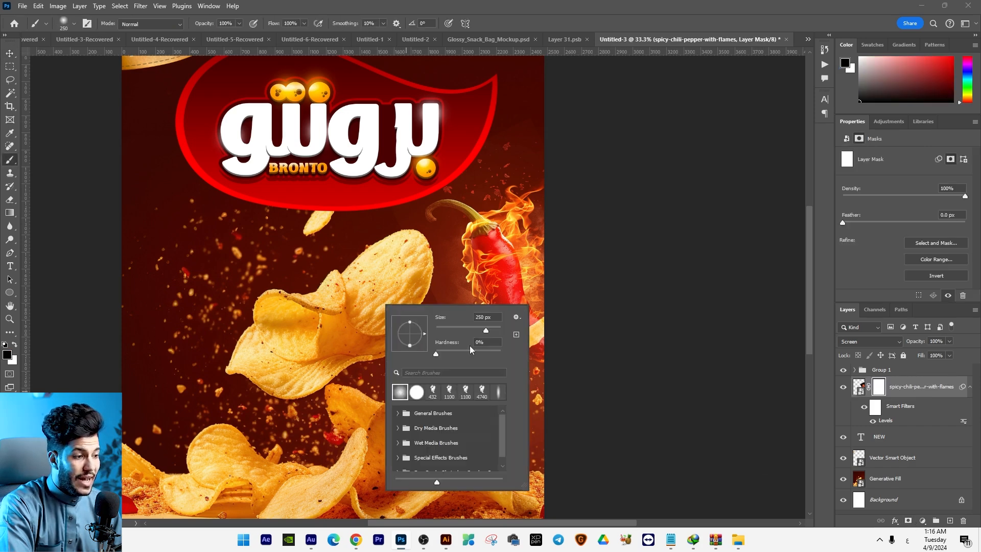
pyautogui.moveTo(494, 332); pyautogui.dragTo(492, 330)
pyautogui.moveTo(305, 24); pyautogui.dragTo(278, 37)
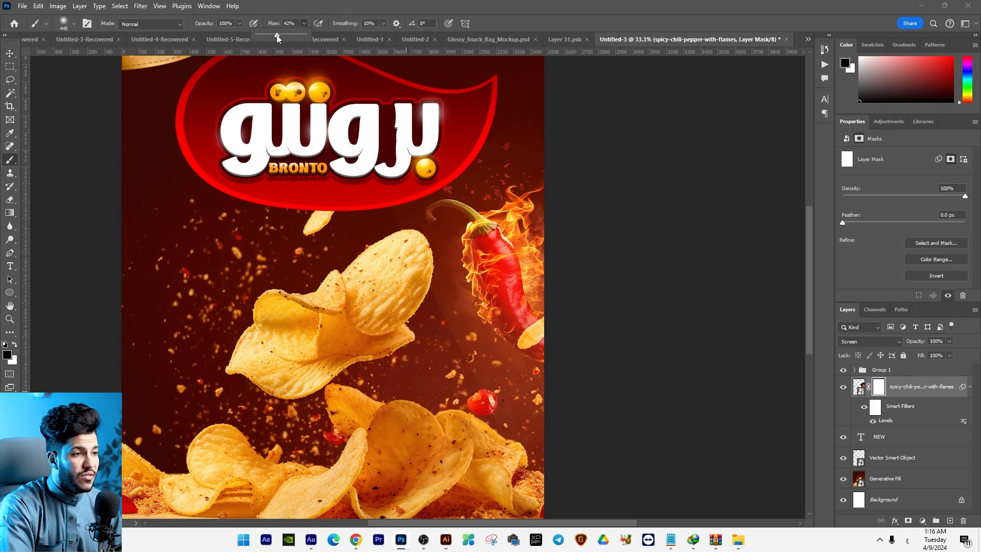
pyautogui.moveTo(413, 273); pyautogui.dragTo(430, 332)
pyautogui.moveTo(397, 271); pyautogui.dragTo(481, 404)
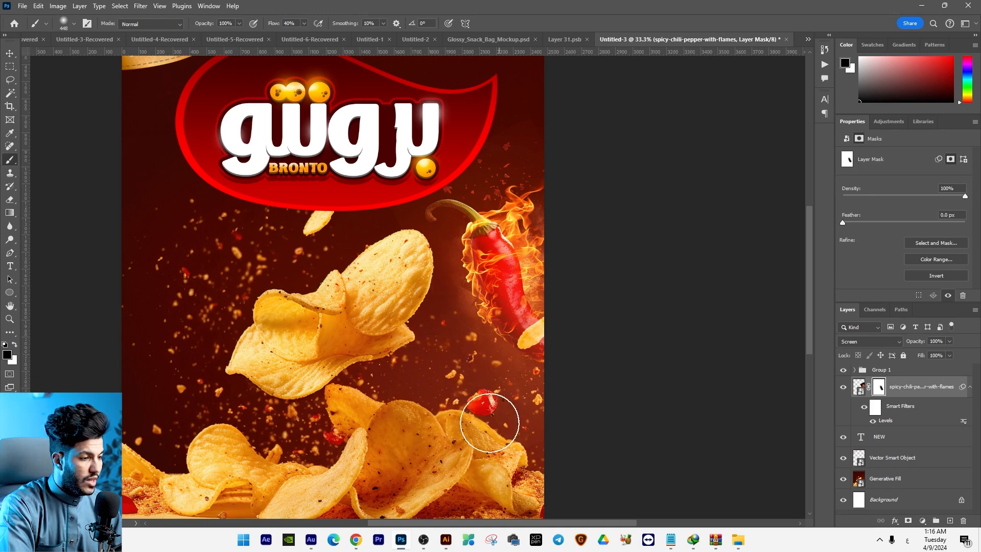
pyautogui.hotkey('ctrl', '-')
pyautogui.hotkey('ctrl', '-')
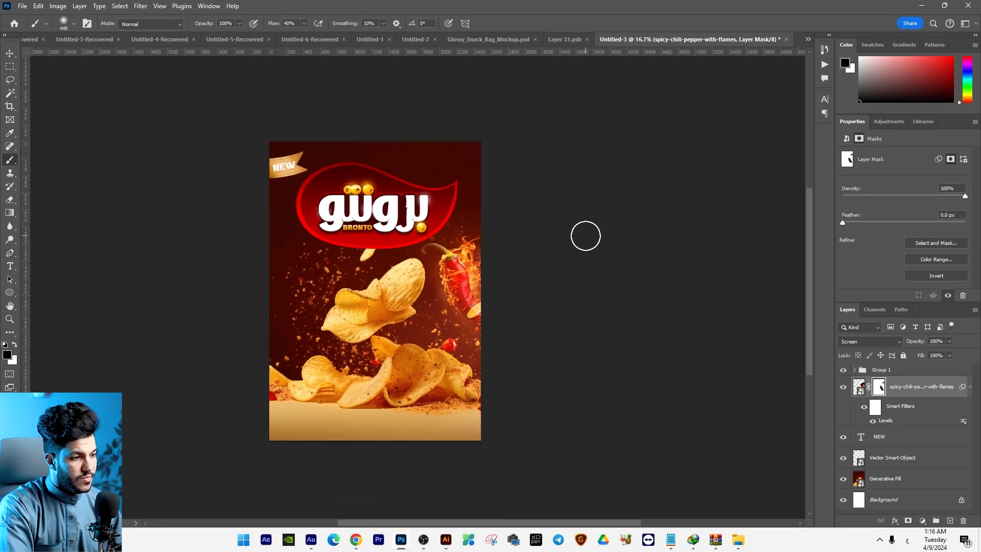
# Step: Slightly readjust the masked chili pepper beside the chips with Free Transform
pyautogui.hotkey('ctrl', 't')
pyautogui.moveTo(537, 373); pyautogui.dragTo(545, 377)
pyautogui.press('Return')
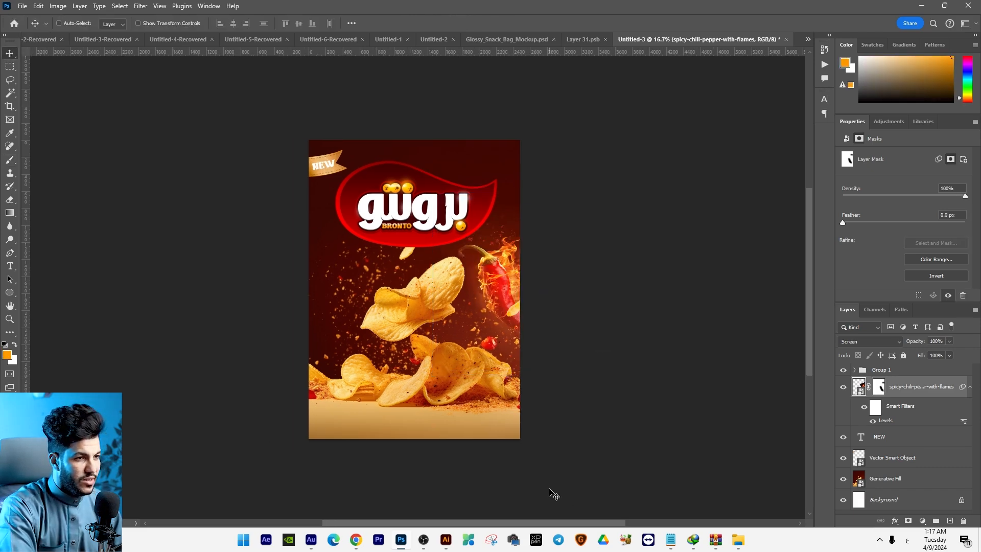
# Step: Duplicate the flaming chili pepper, flip the copy horizontally, and tilt and position it at the page's left edge beside the chips
pyautogui.press('Tab')
pyautogui.hotkey('ctrl', '+')
pyautogui.moveTo(644, 299); pyautogui.dragTo(378, 322)
pyautogui.hotkey('ctrl', 't')
pyautogui.rightClick(377, 298)
pyautogui.click(406, 497)
pyautogui.moveTo(518, 322); pyautogui.dragTo(394, 325)
pyautogui.press('Return')
pyautogui.moveTo(478, 173); pyautogui.dragTo(455, 180)
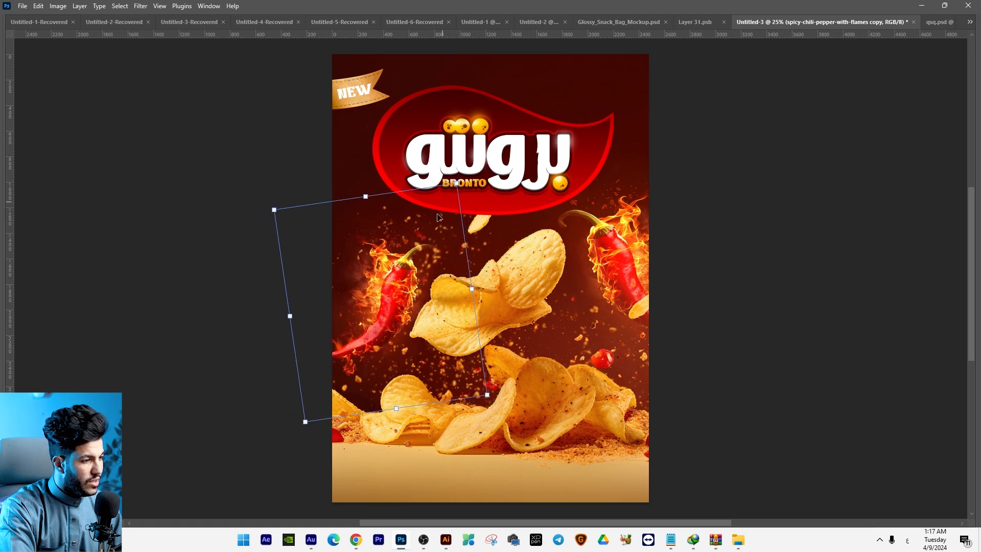
pyautogui.moveTo(434, 221); pyautogui.dragTo(425, 222)
pyautogui.press('Return')
pyautogui.moveTo(462, 336); pyautogui.dragTo(459, 338)
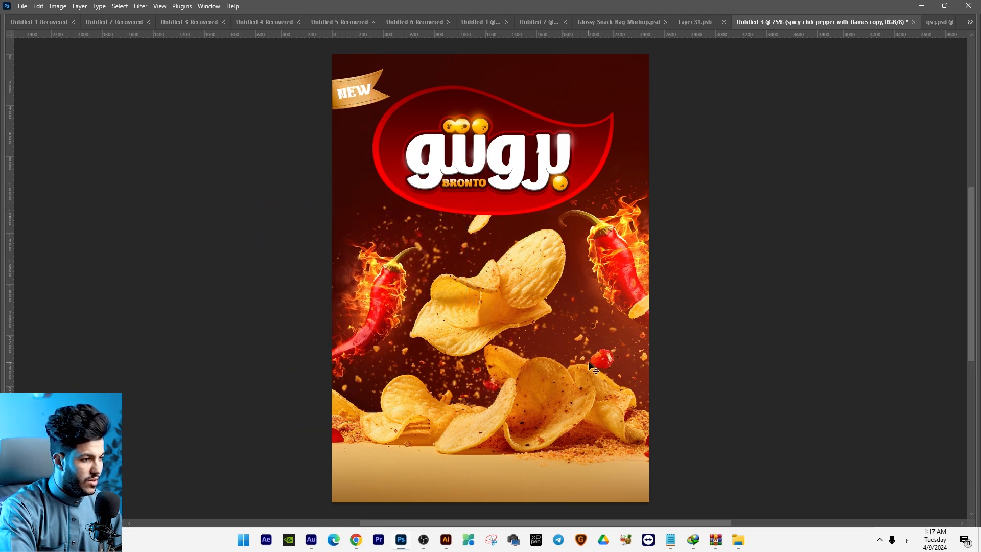
# Step: Scale all artwork layers above the background together to about 88.8%, keeping them centred on the page
pyautogui.hotkey('ctrl', '-')
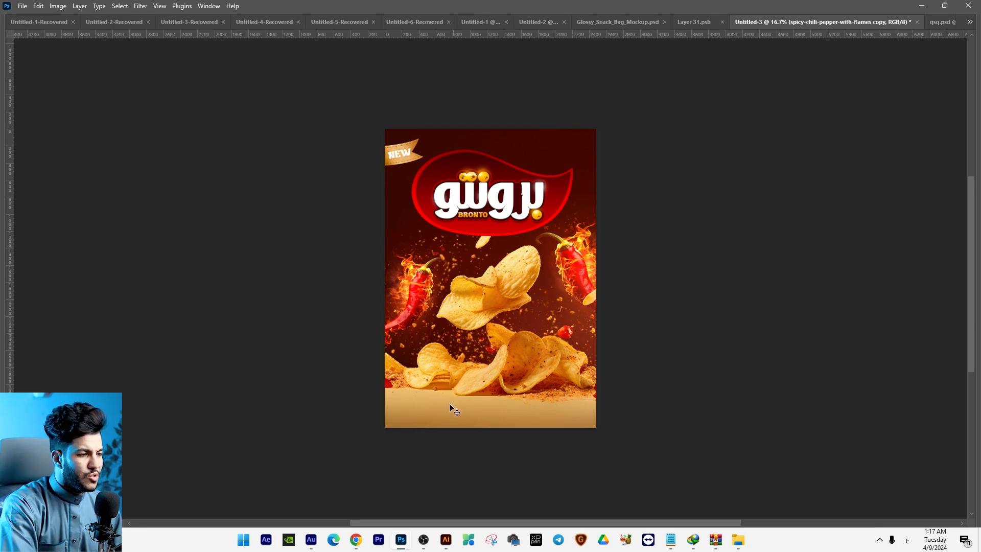
pyautogui.press('Tab')
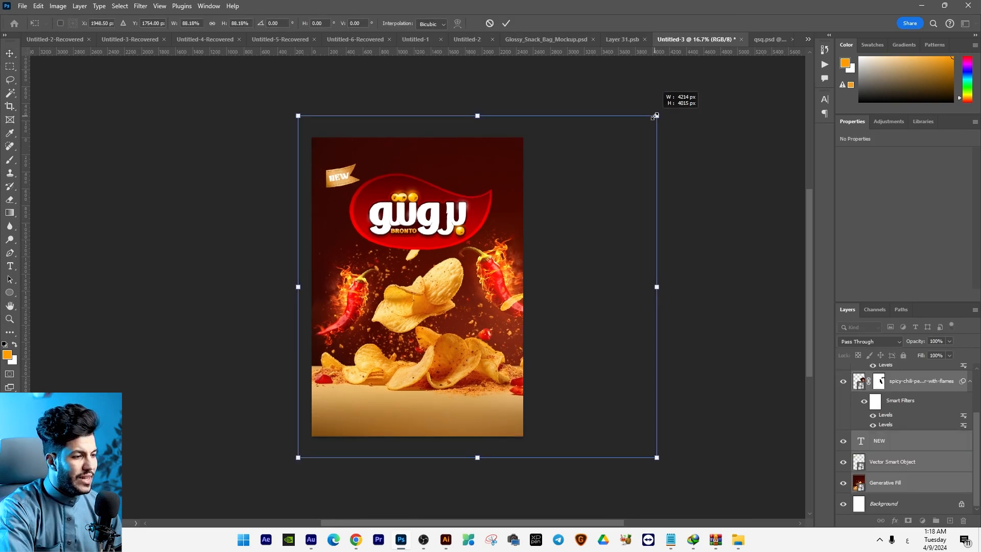
pyautogui.moveTo(656, 115); pyautogui.dragTo(659, 114)
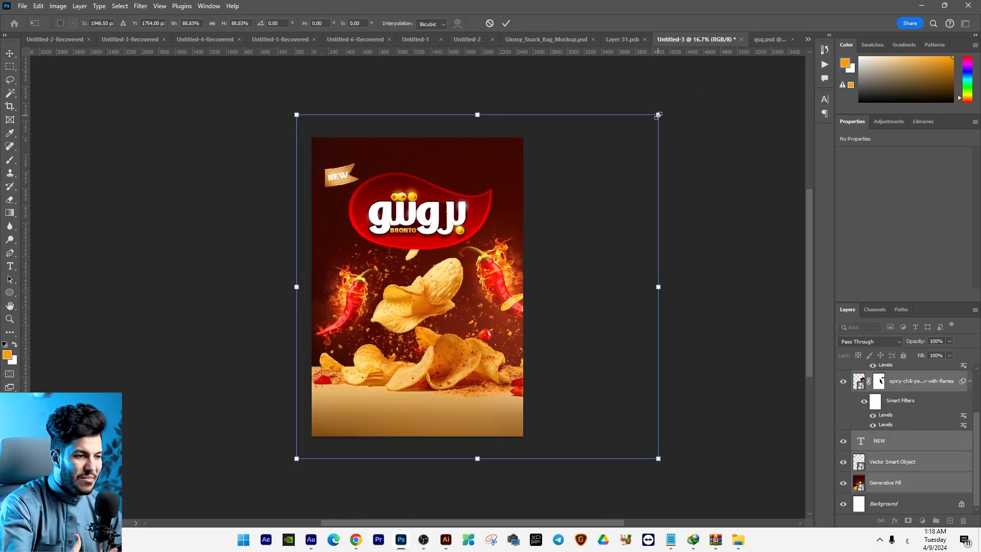
pyautogui.press('Return')
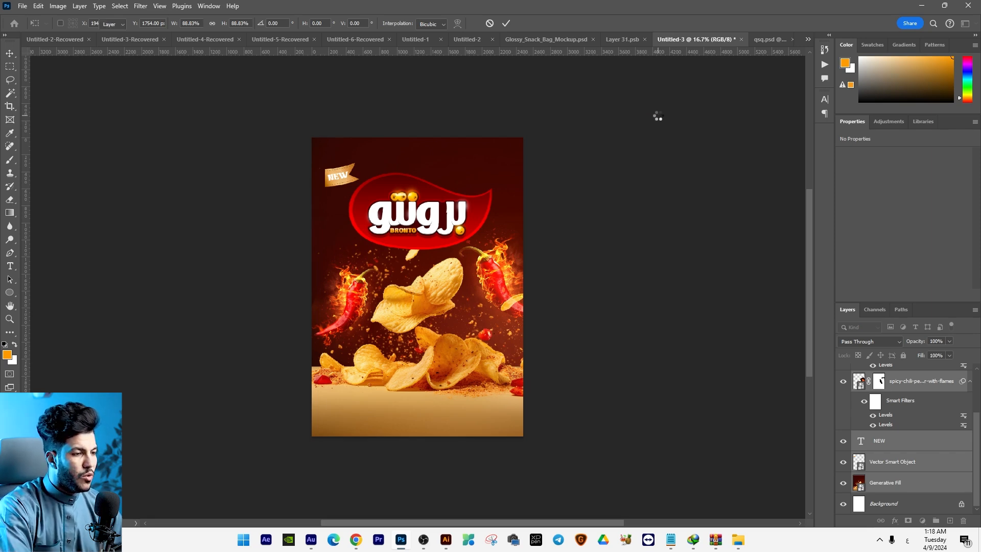
# Step: Stretch the NEW badge's ribbon outward until it meets the page's left edge
pyautogui.hotkey('ctrl', '+')
pyautogui.hotkey('ctrl', '+')
pyautogui.moveTo(396, 195); pyautogui.dragTo(477, 334)
pyautogui.rightClick(343, 210)
pyautogui.click(357, 218)
pyautogui.rightClick(357, 217)
pyautogui.click(376, 220)
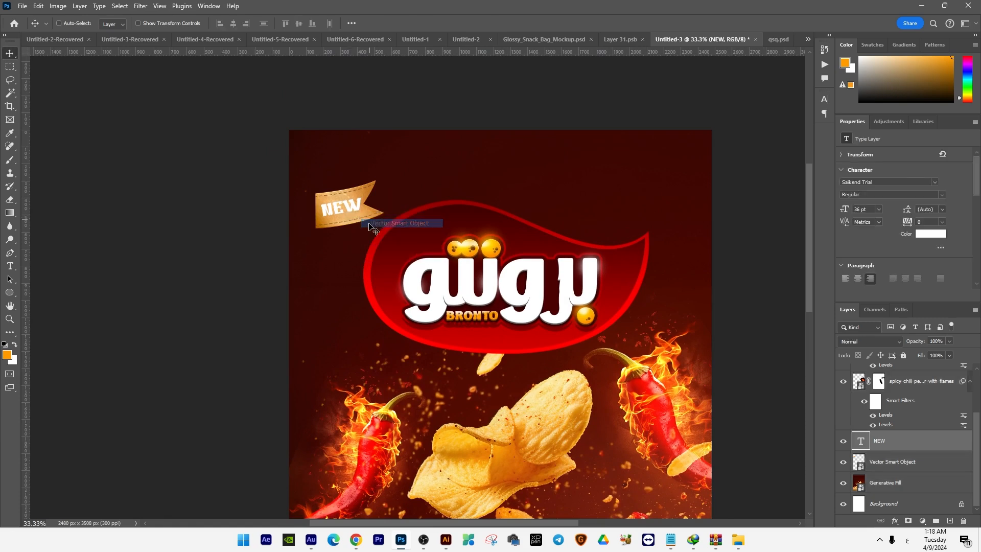
pyautogui.hotkey('ctrl', 't')
pyautogui.moveTo(295, 203); pyautogui.dragTo(254, 204)
pyautogui.press('Return')
# Step: Reposition the NEW text on the stretched ribbon
pyautogui.moveTo(344, 211)
pyautogui.mouseDown()
pyautogui.moveTo(335, 208)
pyautogui.moveTo(351, 194)
pyautogui.mouseUp()
pyautogui.hotkey('ctrl', 't')
pyautogui.press('Return')
pyautogui.hotkey('shift', 'Right')
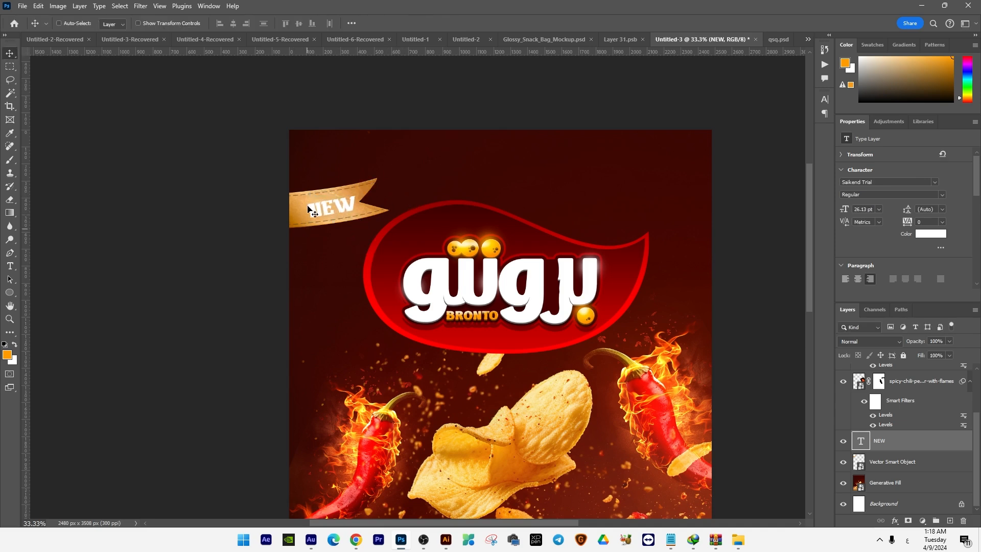
# Step: Save the bag design as a baseline JPEG at maximum quality 12
pyautogui.hotkey('ctrl', '-')
pyautogui.hotkey('ctrl', '-')
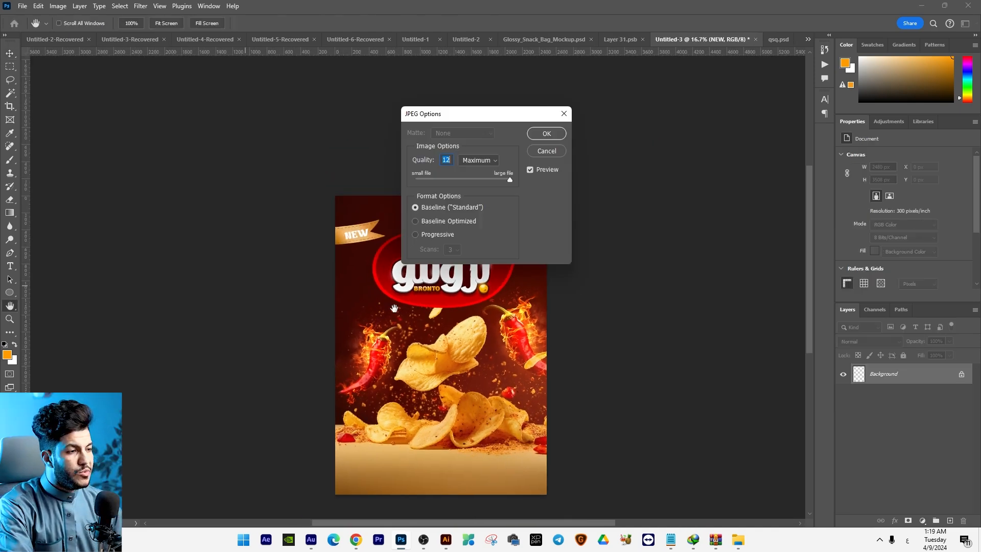
pyautogui.press('Return')
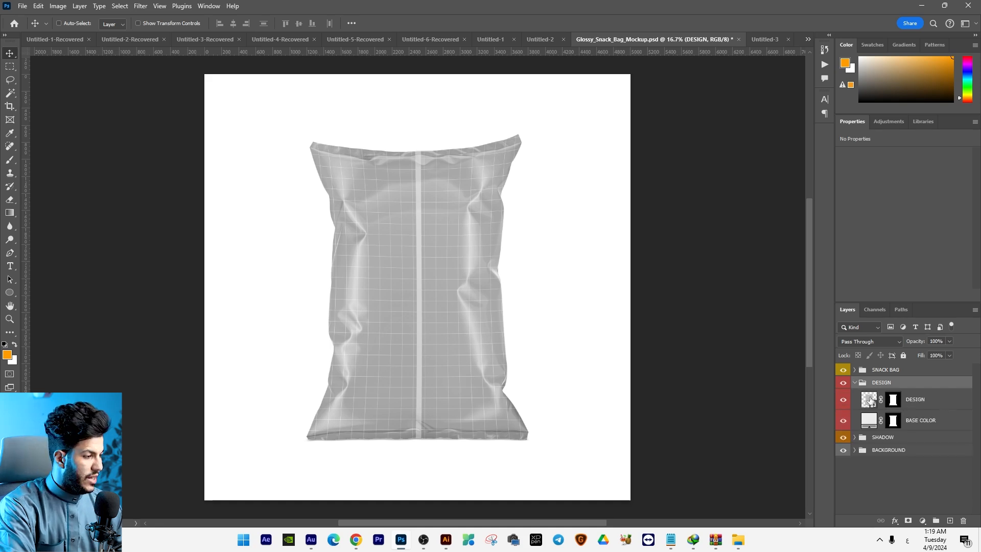
# Step: Place the Untitled-3 image in the mockup's DESIGN smart object, scale it to about 518% to cover the canvas, and save and close it
pyautogui.click(870, 402)
pyautogui.doubleClick(871, 402)
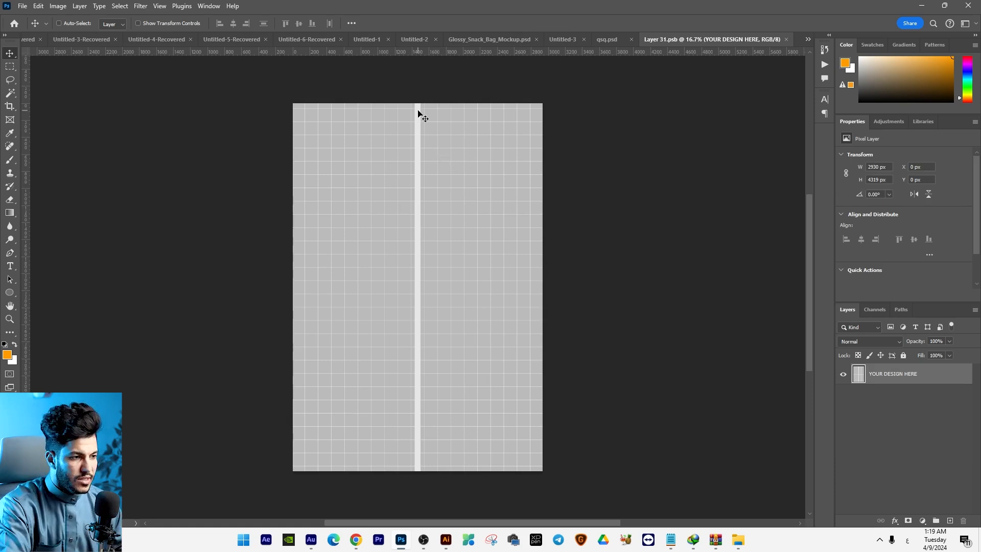
pyautogui.moveTo(442, 252); pyautogui.dragTo(543, 97)
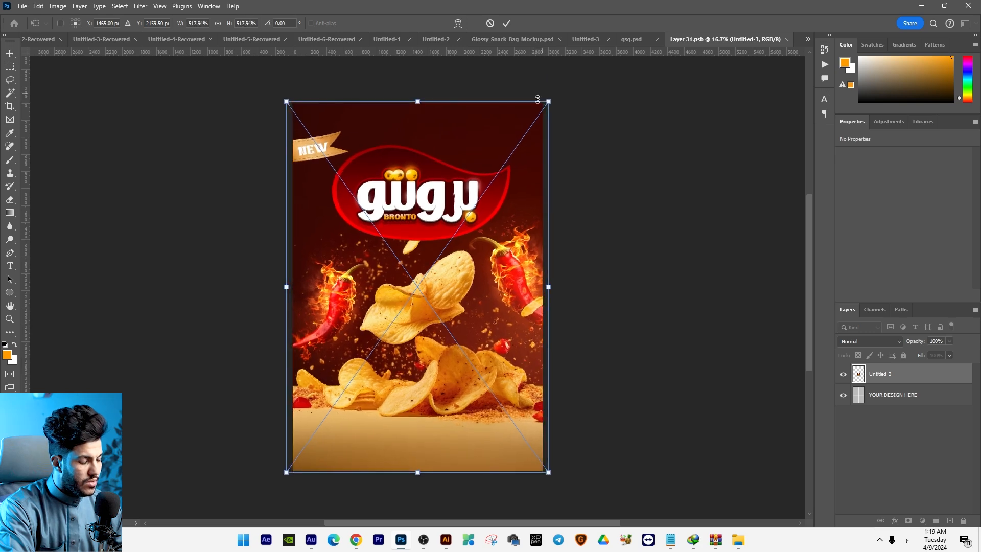
pyautogui.press('Return')
pyautogui.click(785, 40)
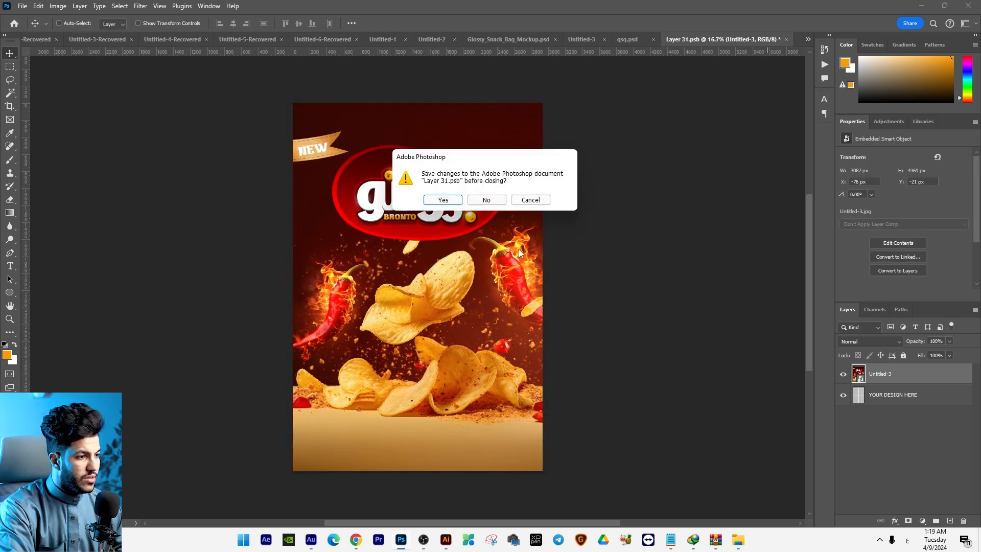
pyautogui.click(443, 207)
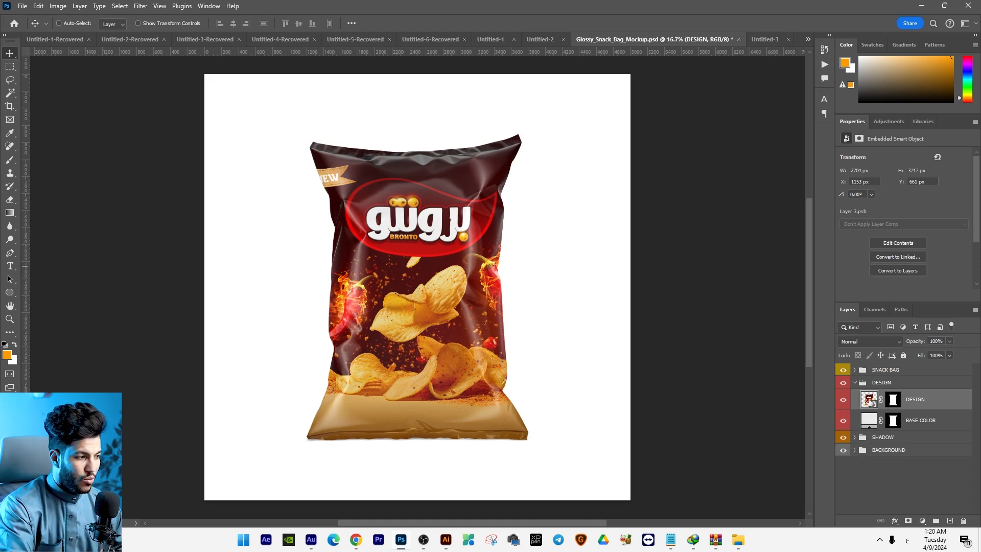
# Step: Return to the Untitled-3 design and nudge the NEW text and its ribbon together to the right and slightly up
pyautogui.doubleClick(869, 400)
pyautogui.rightClick(369, 241)
pyautogui.click(369, 241)
pyautogui.rightClick(372, 226)
pyautogui.keyDown('shift'); pyautogui.click(379, 230); pyautogui.keyUp('shift')
pyautogui.hotkey('shift', 'Right')
pyautogui.hotkey('shift', 'Right')
pyautogui.hotkey('shift', 'Right')
pyautogui.hotkey('shift', 'Right')
pyautogui.hotkey('shift', 'Right')
pyautogui.hotkey('shift', 'Right')
pyautogui.hotkey('shift', 'Right')
pyautogui.hotkey('shift', 'Right')
pyautogui.hotkey('shift', 'Right')
pyautogui.hotkey('shift', 'Up')
pyautogui.hotkey('shift', 'Up')
pyautogui.hotkey('shift', 'Up')
# Step: Widen the shifted badge ribbon so it reaches the page's left edge again
pyautogui.keyDown('ctrl'); pyautogui.click(347, 237); pyautogui.keyUp('ctrl')
pyautogui.hotkey('ctrl', 't')
pyautogui.moveTo(329, 231); pyautogui.dragTo(320, 231)
pyautogui.press('Return')
pyautogui.click(357, 233)
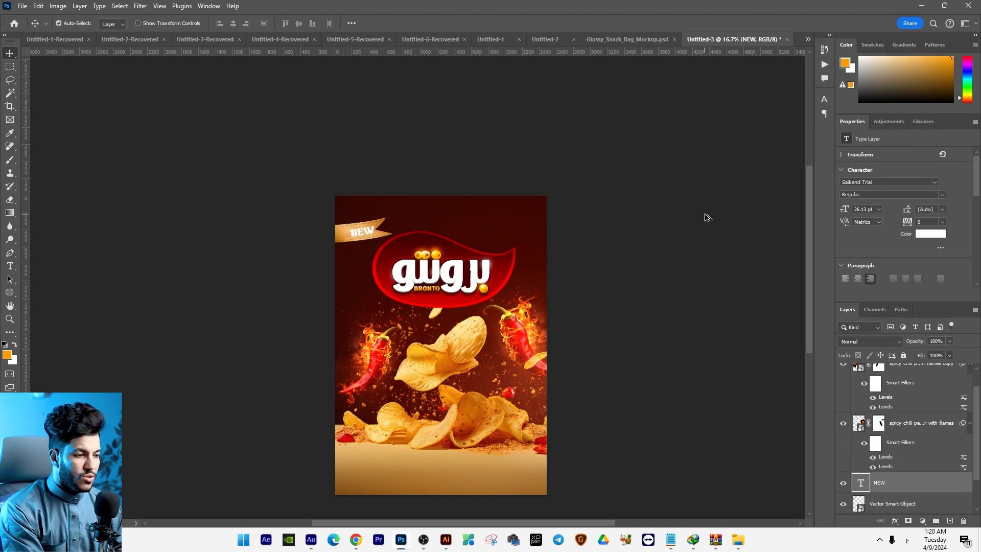
# Step: Save the revised bag design as a new JPEG copy
pyautogui.hotkey('ctrl', 'alt', 's')
pyautogui.press('Return')
pyautogui.press('Return')
# Step: Place the revised design over the old one in the mockup's DESIGN smart object, enlarge it to cover the canvas, and save and close it
pyautogui.click(632, 41)
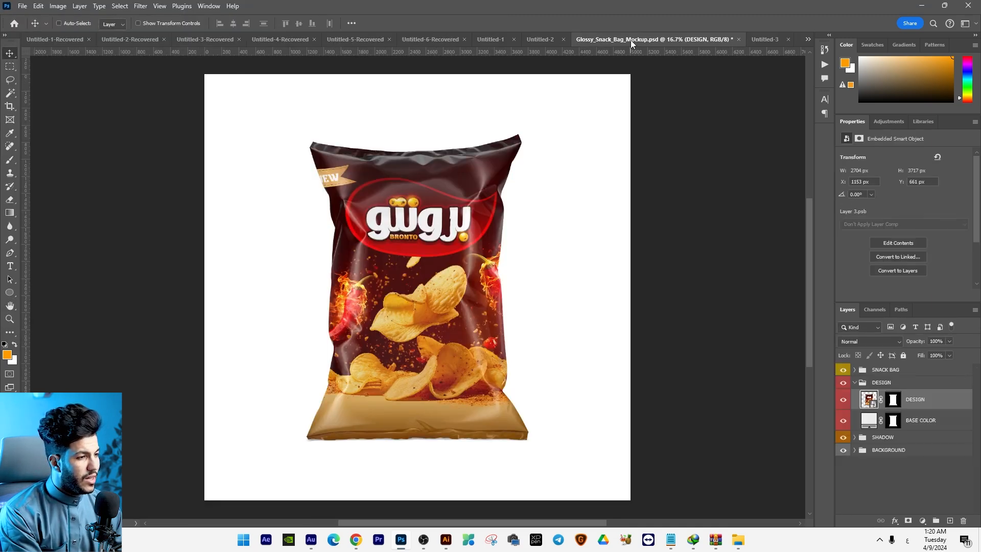
pyautogui.doubleClick(870, 401)
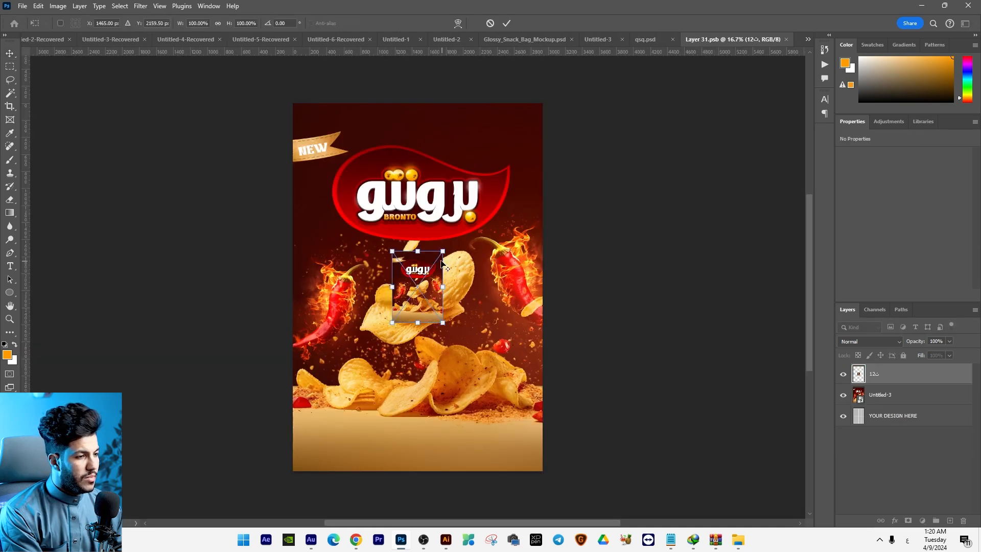
pyautogui.moveTo(443, 252); pyautogui.dragTo(546, 115)
pyautogui.press('Return')
pyautogui.hotkey('ctrl', 'w')
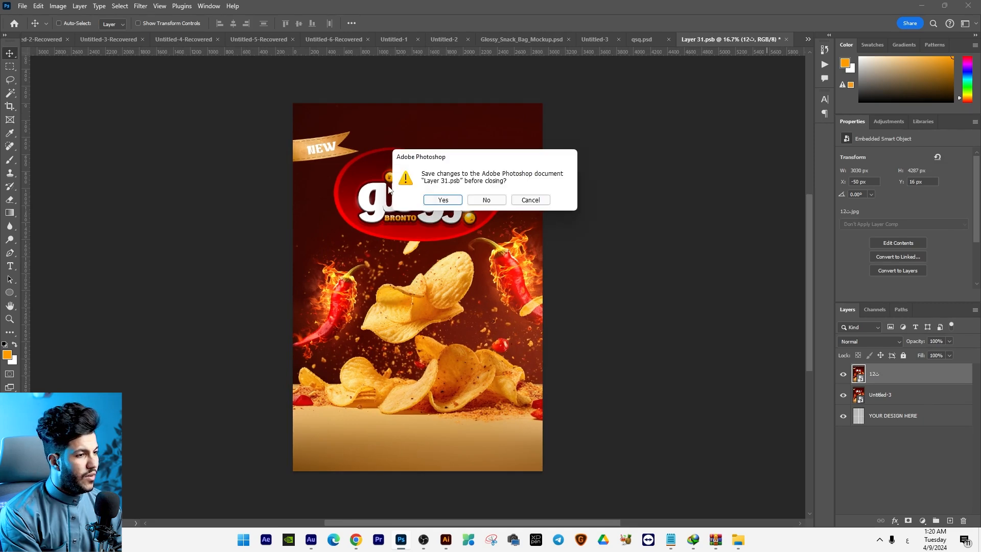
pyautogui.click(441, 199)
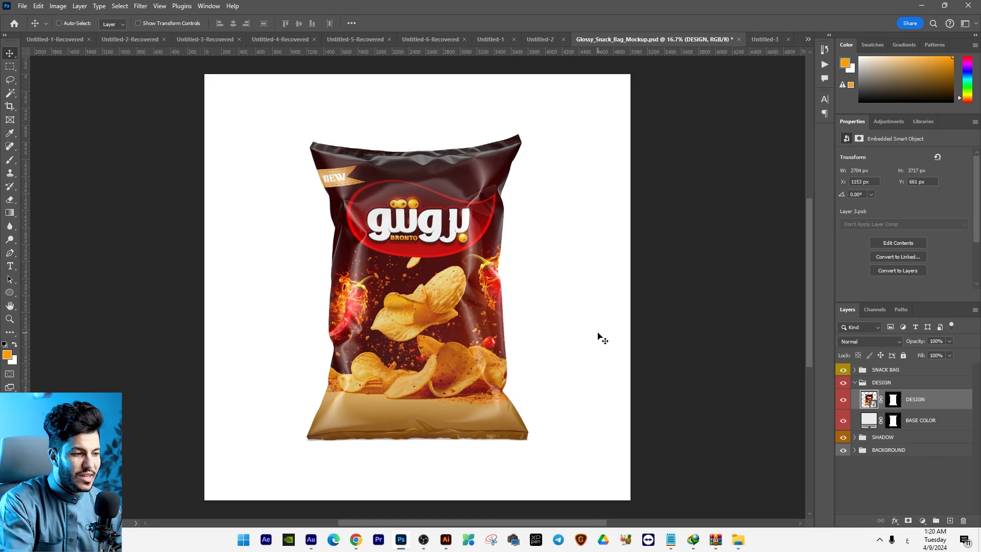
# Step: Hide the mockup's BACKGROUND and SHADOW groups and merge all groups from SNACK BAG to BACKGROUND into one layer
pyautogui.click(844, 450)
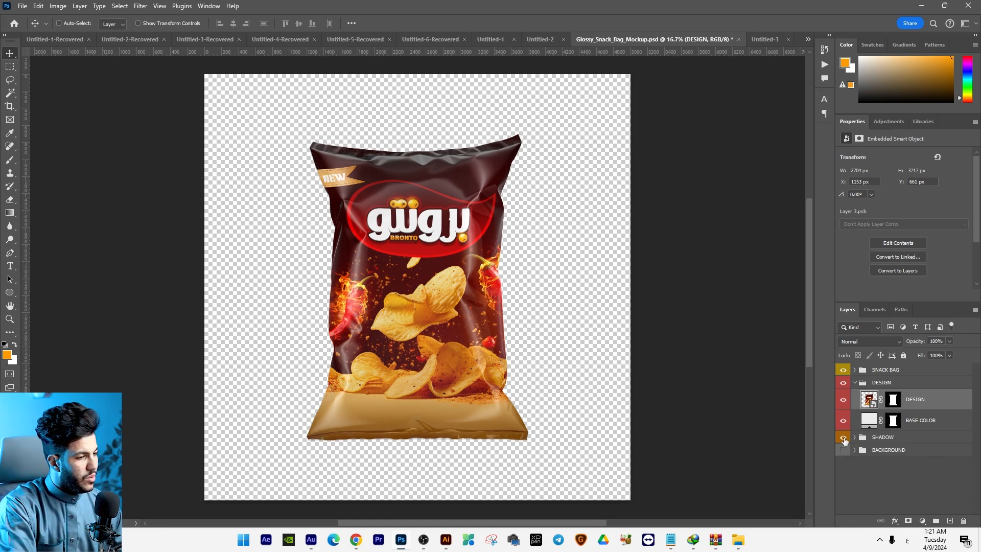
pyautogui.click(844, 438)
pyautogui.click(894, 374)
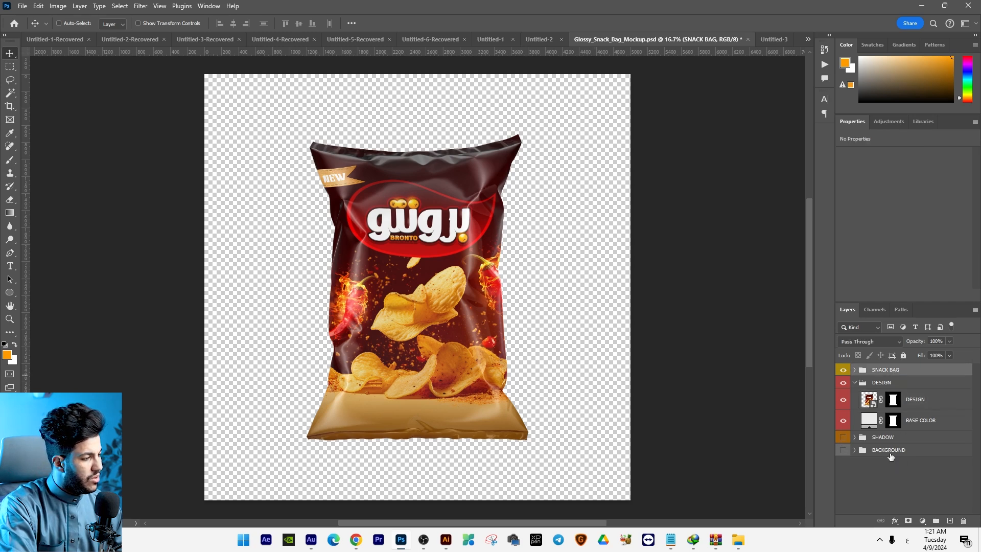
pyautogui.keyDown('shift'); pyautogui.click(890, 455); pyautogui.keyUp('shift')
pyautogui.hotkey('ctrl', 'e')
pyautogui.moveTo(536, 302); pyautogui.dragTo(511, 287)
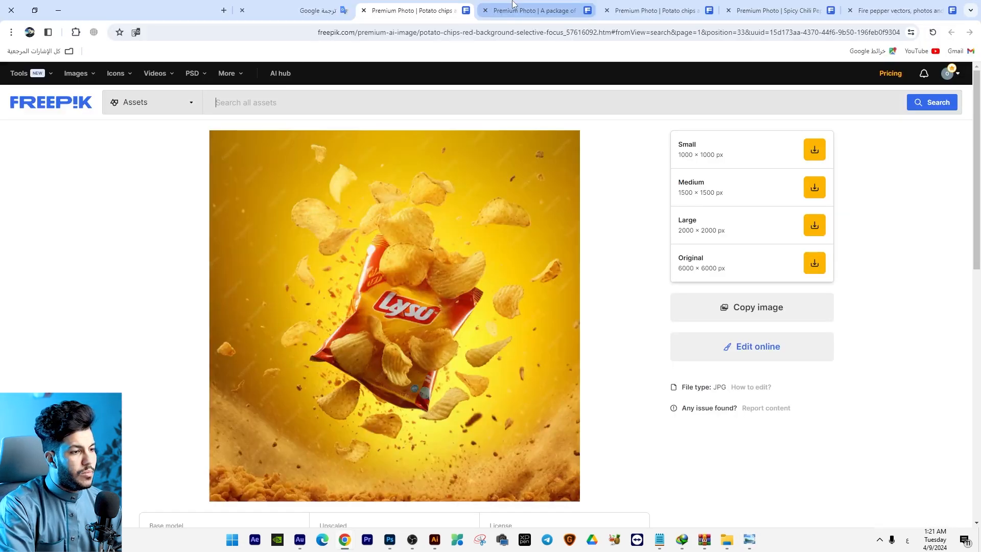
# Step: Look through the open Freepik pages of chips package photos in the browser
pyautogui.click(513, 8)
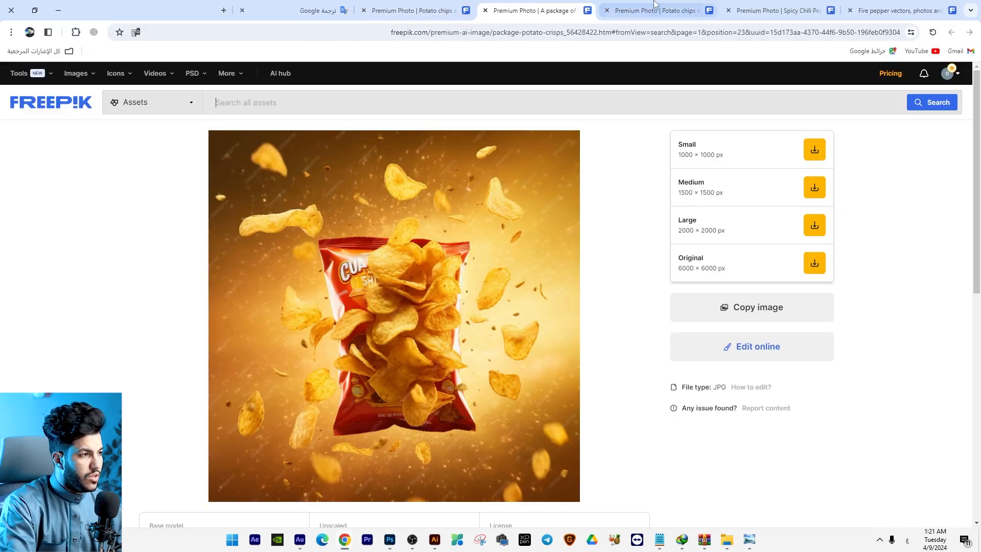
pyautogui.click(652, 6)
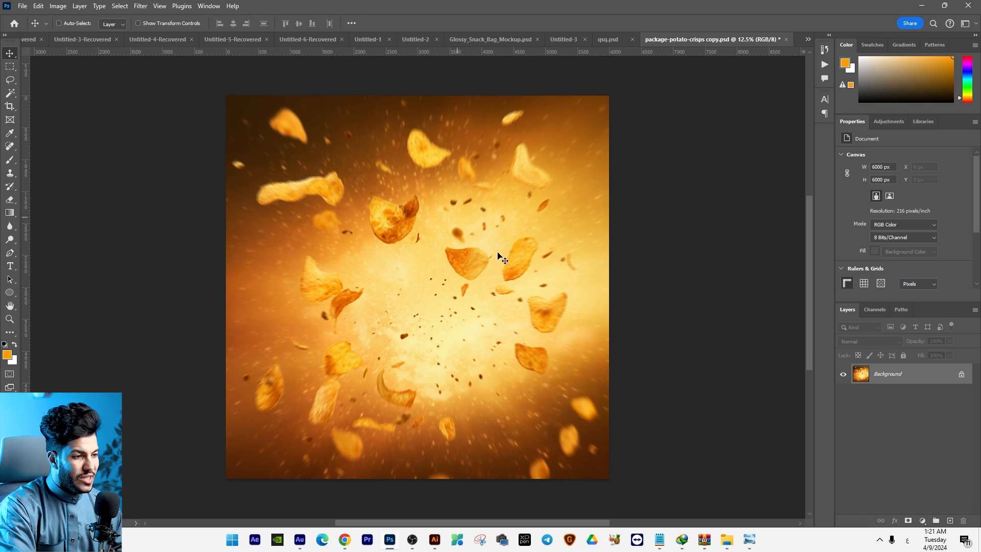
# Step: Copy the merged snack bag into package-potato-crisps copy.psd and convert its layer to a smart object
pyautogui.click(511, 39)
pyautogui.moveTo(412, 234); pyautogui.dragTo(476, 287)
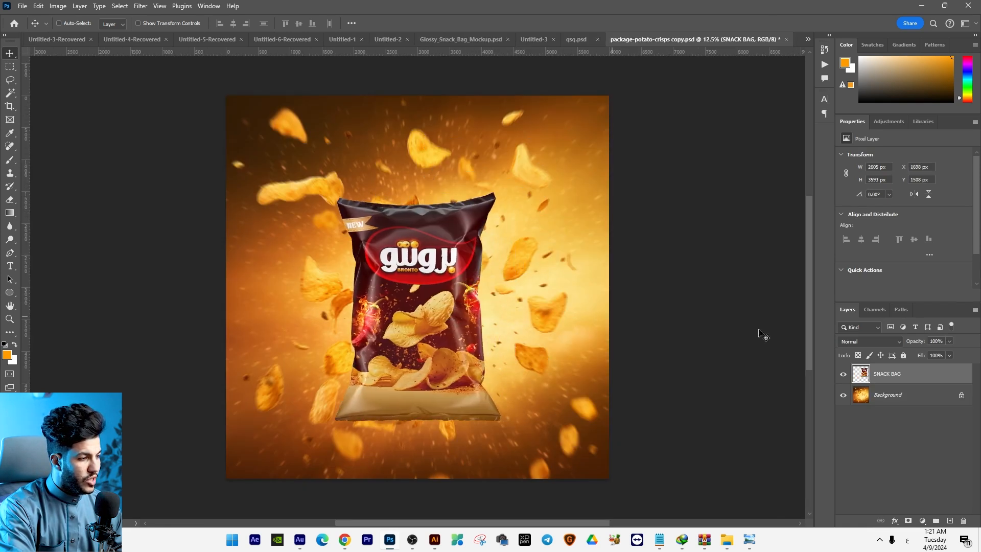
pyautogui.rightClick(898, 371)
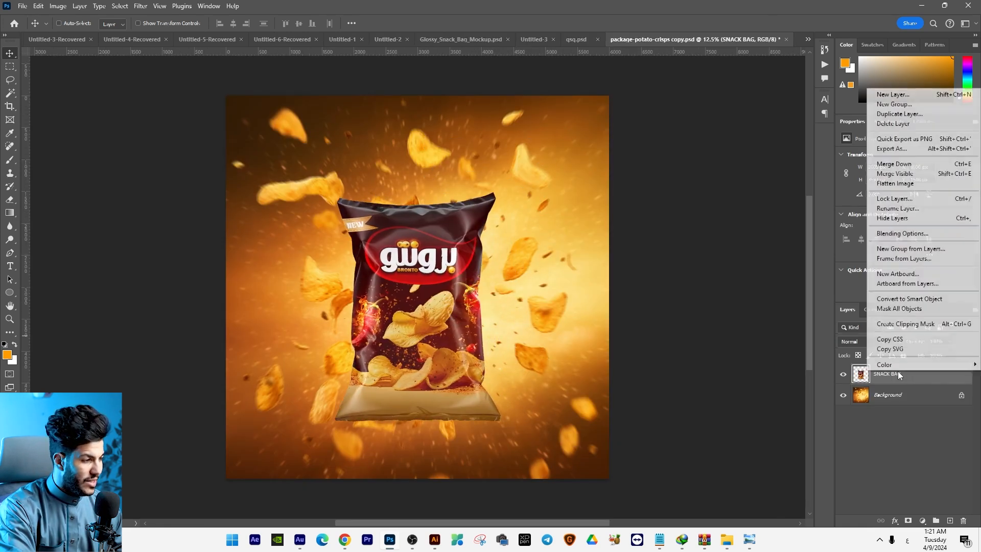
pyautogui.click(900, 300)
# Step: Rotate the snack bag to -8.71° and enlarge it to about 115% in the middle of the flying chips
pyautogui.hotkey('ctrl', 't')
pyautogui.moveTo(499, 193); pyautogui.dragTo(478, 198)
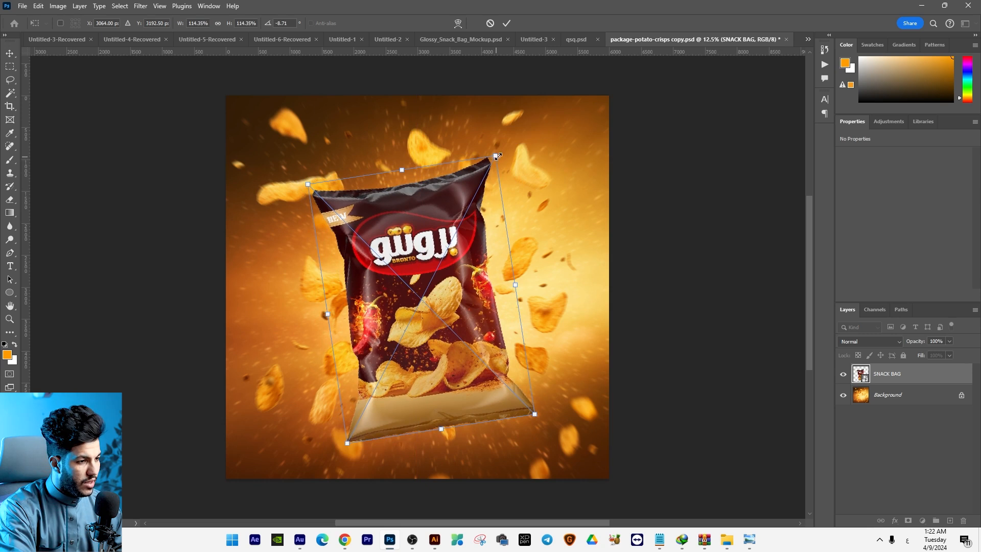
pyautogui.moveTo(498, 155); pyautogui.dragTo(501, 156)
pyautogui.press('Return')
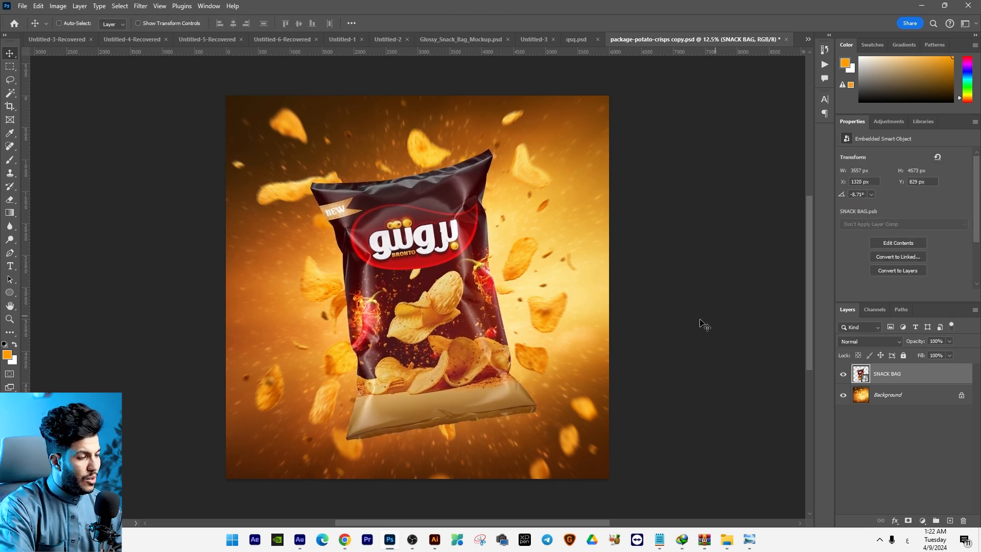
# Step: Add a Brightness/Contrast adjustment layer clipped to the SNACK BAG layer
pyautogui.click(924, 521)
pyautogui.click(935, 373)
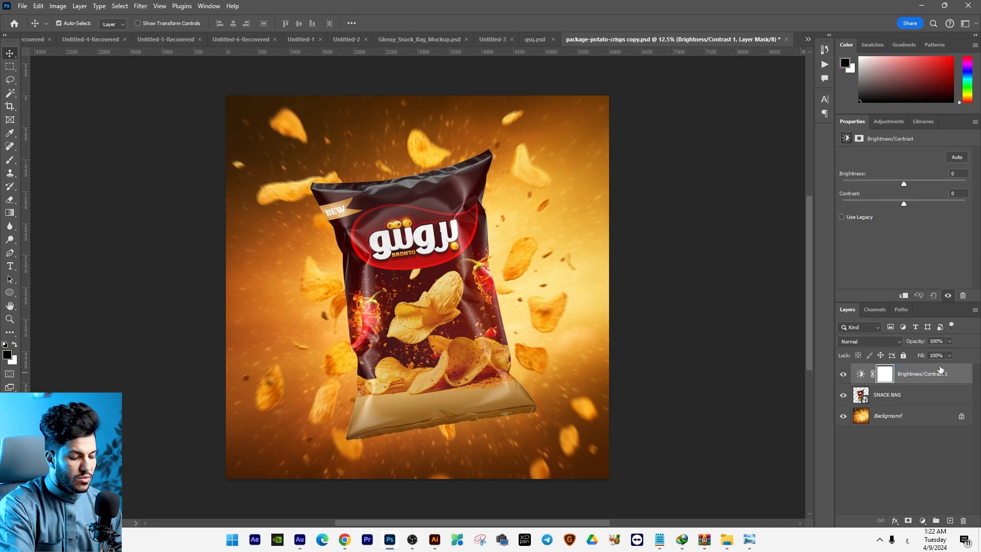
pyautogui.hotkey('ctrl', 'alt', 'g')
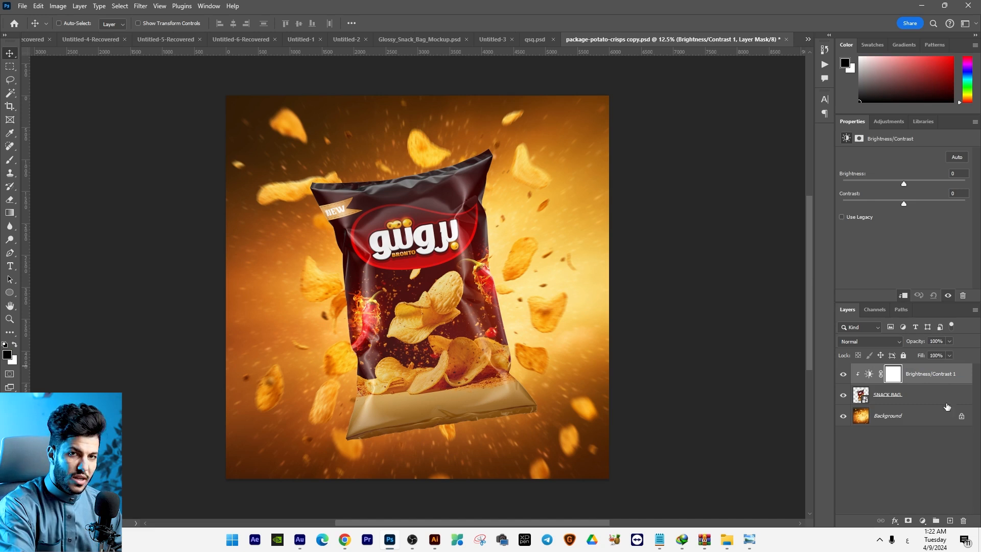
# Step: Set the adjustment's brightness to 150 and contrast to 38, then invert its layer mask to black
pyautogui.moveTo(902, 185); pyautogui.dragTo(966, 187)
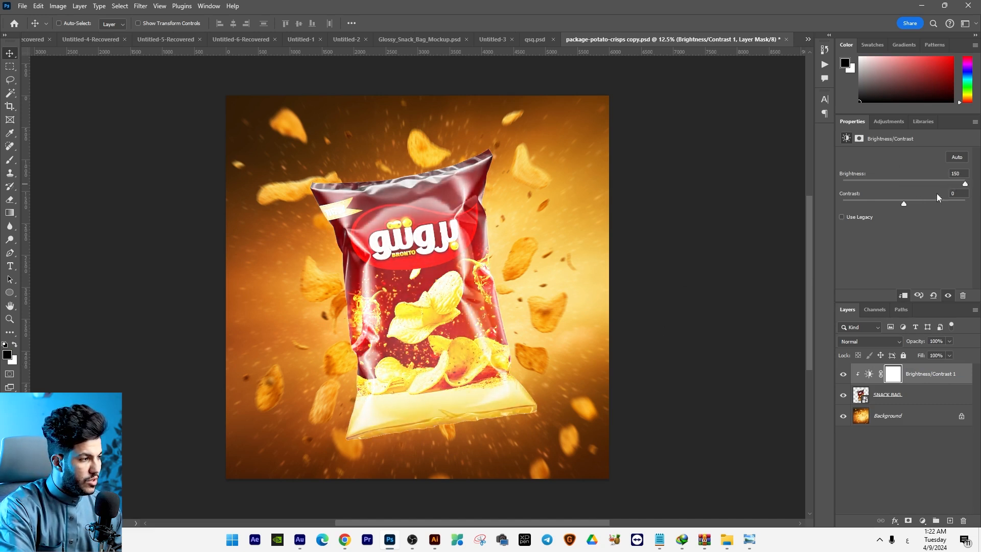
pyautogui.click(925, 203)
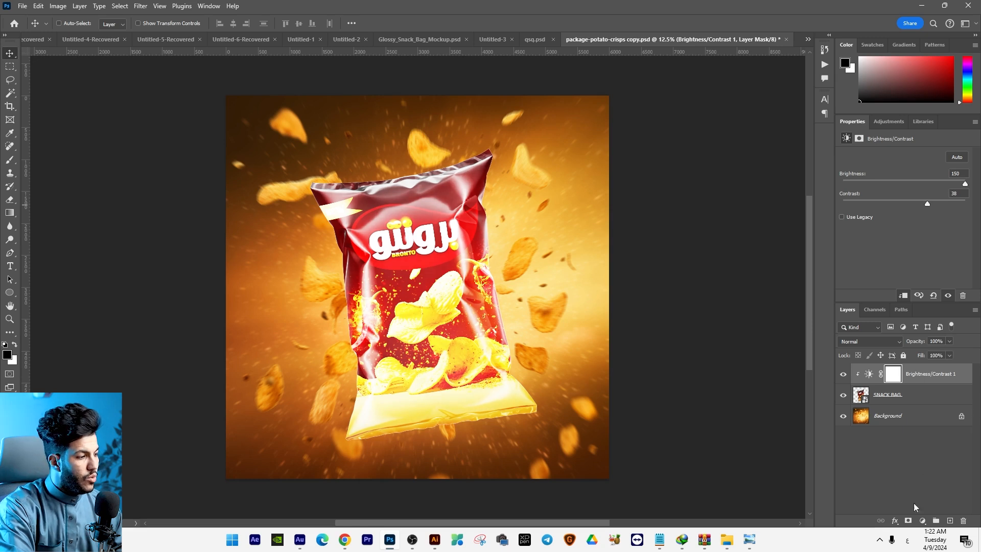
pyautogui.click(906, 520)
pyautogui.hotkey('ctrl', 'i')
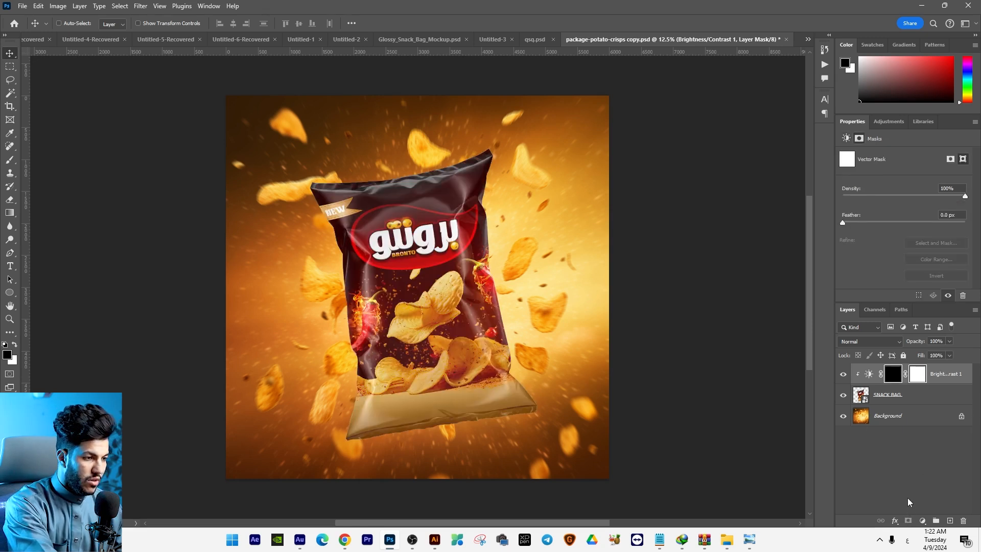
# Step: Reveal the brightening along both side edges of the bag by painting the mask white with a large soft brush at 100% flow
pyautogui.press('b')
pyautogui.rightClick(531, 240)
pyautogui.press('Return')
pyautogui.press('x')
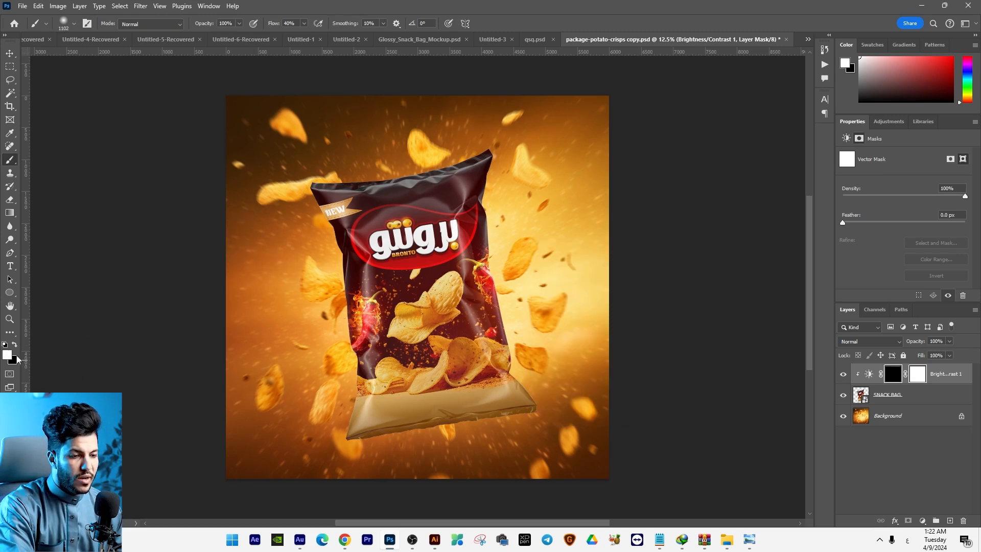
pyautogui.moveTo(516, 184)
pyautogui.mouseDown()
pyautogui.moveTo(504, 247)
pyautogui.moveTo(548, 400)
pyautogui.moveTo(513, 236)
pyautogui.mouseUp()
pyautogui.click(305, 23)
pyautogui.moveTo(305, 34); pyautogui.dragTo(335, 35)
pyautogui.moveTo(515, 161)
pyautogui.mouseDown()
pyautogui.moveTo(501, 183)
pyautogui.moveTo(512, 275)
pyautogui.moveTo(563, 426)
pyautogui.moveTo(495, 449)
pyautogui.moveTo(313, 453)
pyautogui.moveTo(336, 368)
pyautogui.moveTo(401, 399)
pyautogui.moveTo(420, 331)
pyautogui.moveTo(419, 390)
pyautogui.moveTo(390, 381)
pyautogui.moveTo(390, 335)
pyautogui.moveTo(343, 330)
pyautogui.moveTo(467, 296)
pyautogui.mouseUp()
pyautogui.press('x')
pyautogui.moveTo(394, 406)
pyautogui.mouseDown()
pyautogui.moveTo(390, 255)
pyautogui.moveTo(462, 355)
pyautogui.moveTo(440, 199)
pyautogui.mouseUp()
pyautogui.press('x')
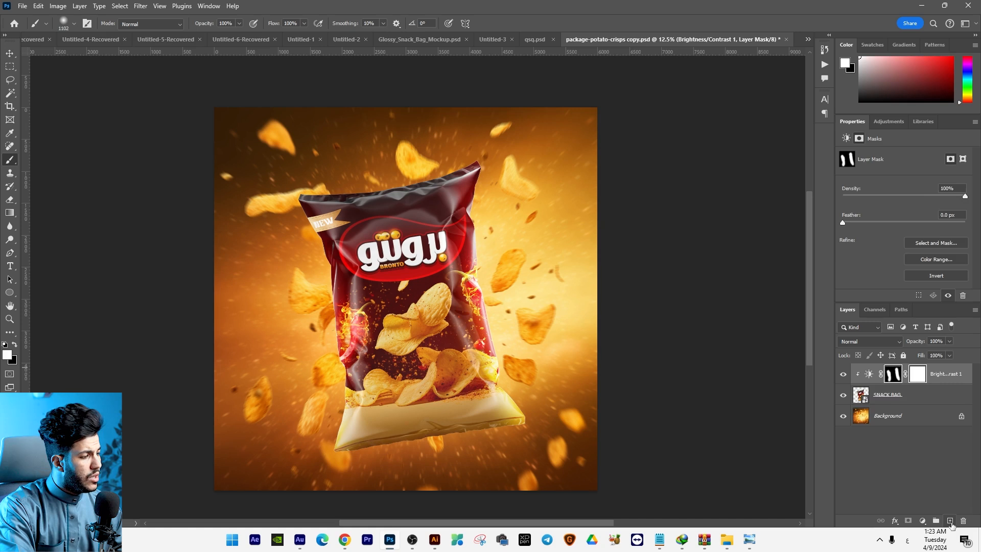
# Step: Create a new layer clipped to the bag above the Brightness/Contrast adjustment and paint orange light along both sides of the bag
pyautogui.click(950, 520)
pyautogui.hotkey('ctrl', 'alt', 'g')
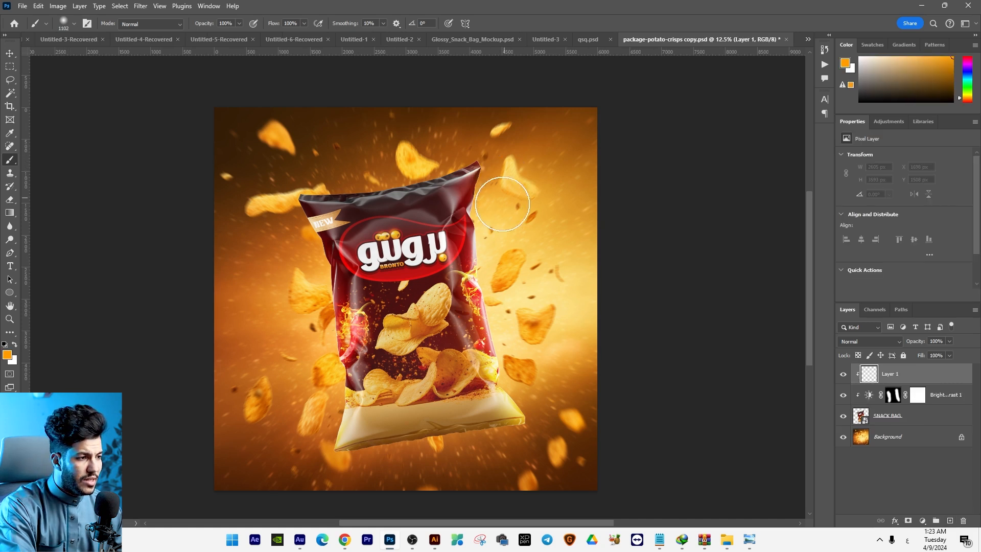
pyautogui.moveTo(508, 250)
pyautogui.mouseDown()
pyautogui.moveTo(508, 297)
pyautogui.moveTo(543, 401)
pyautogui.moveTo(562, 424)
pyautogui.mouseUp()
pyautogui.moveTo(299, 448)
pyautogui.mouseDown()
pyautogui.moveTo(320, 443)
pyautogui.moveTo(321, 376)
pyautogui.moveTo(307, 324)
pyautogui.mouseUp()
# Step: Set the orange light layer to the Screen blend mode at 84% opacity
pyautogui.click(869, 341)
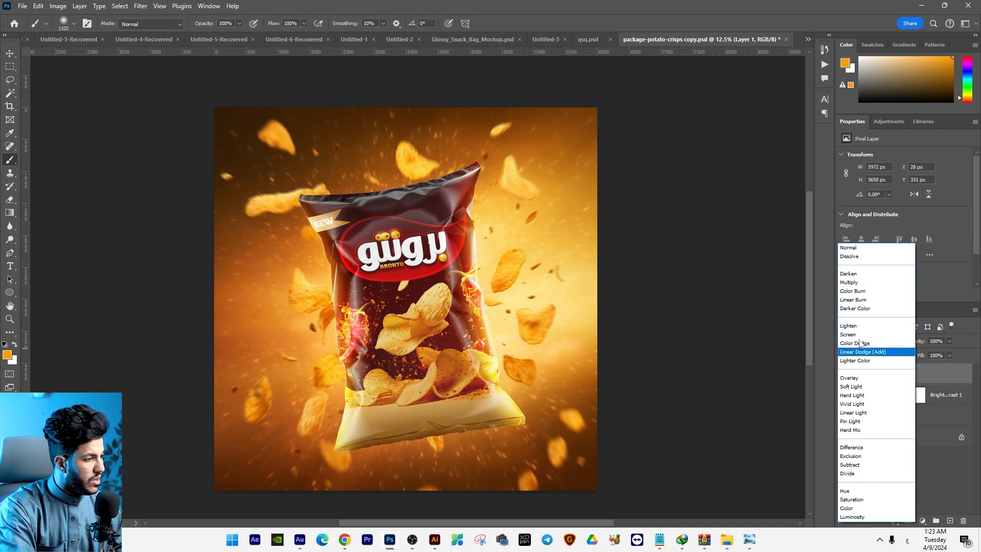
pyautogui.click(857, 335)
pyautogui.click(949, 341)
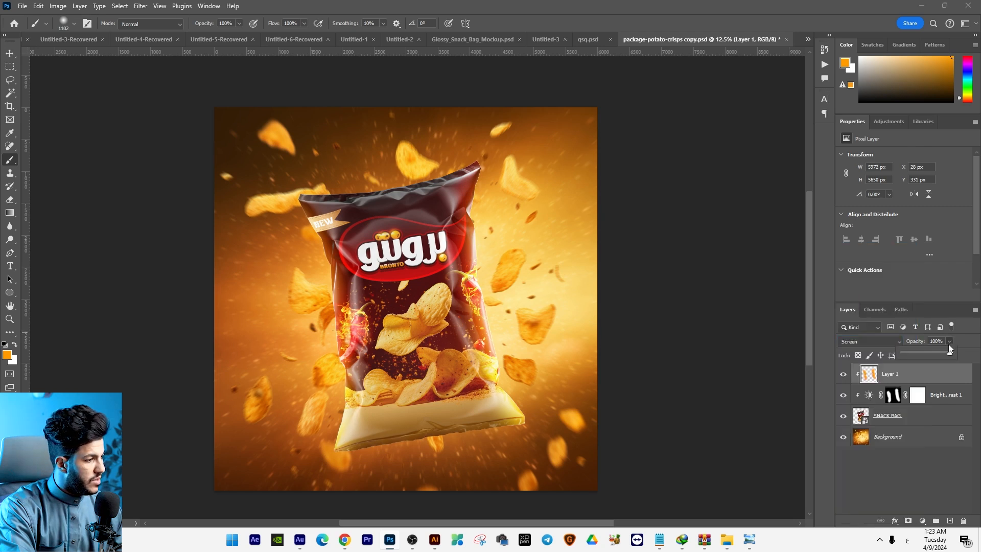
pyautogui.moveTo(952, 354); pyautogui.dragTo(943, 356)
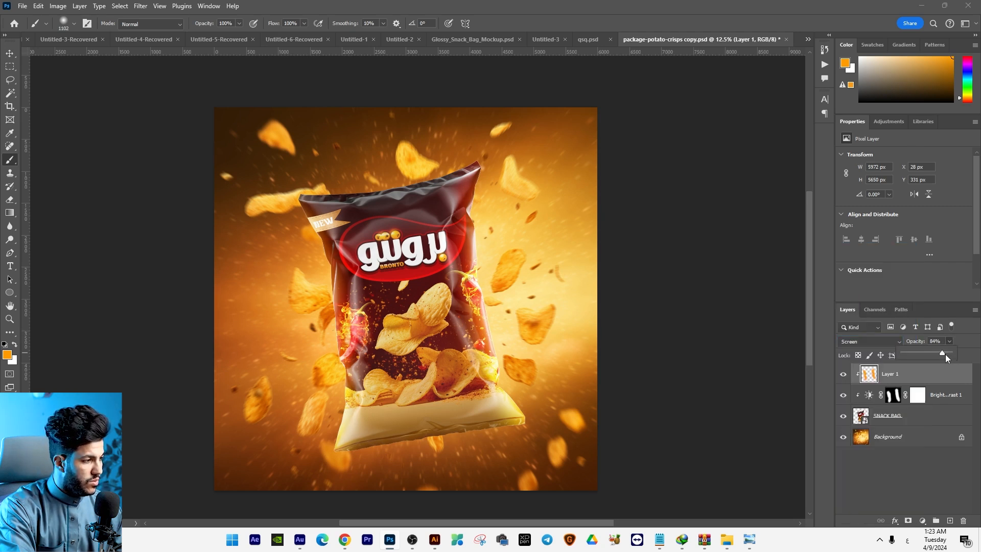
# Step: Add a clipped Levels adjustment above the orange light layer with midtones 0.91 and white input 224
pyautogui.click(10, 53)
pyautogui.click(922, 521)
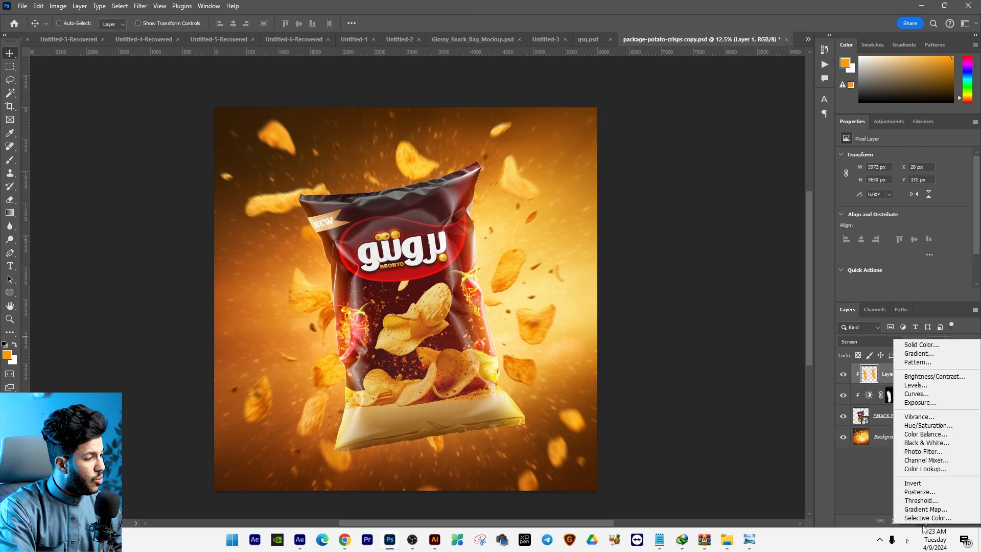
pyautogui.click(915, 386)
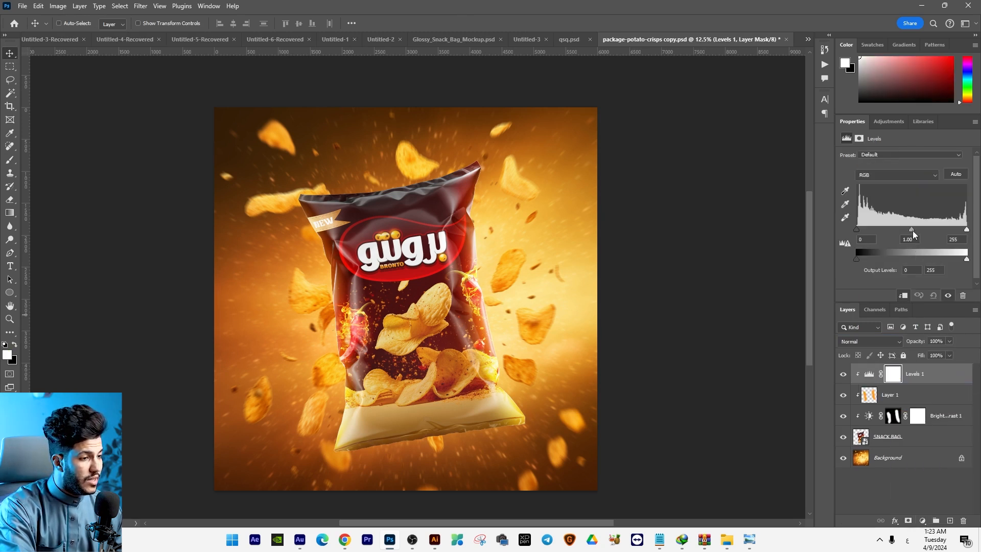
pyautogui.moveTo(967, 230); pyautogui.dragTo(954, 235)
pyautogui.moveTo(867, 233); pyautogui.dragTo(854, 232)
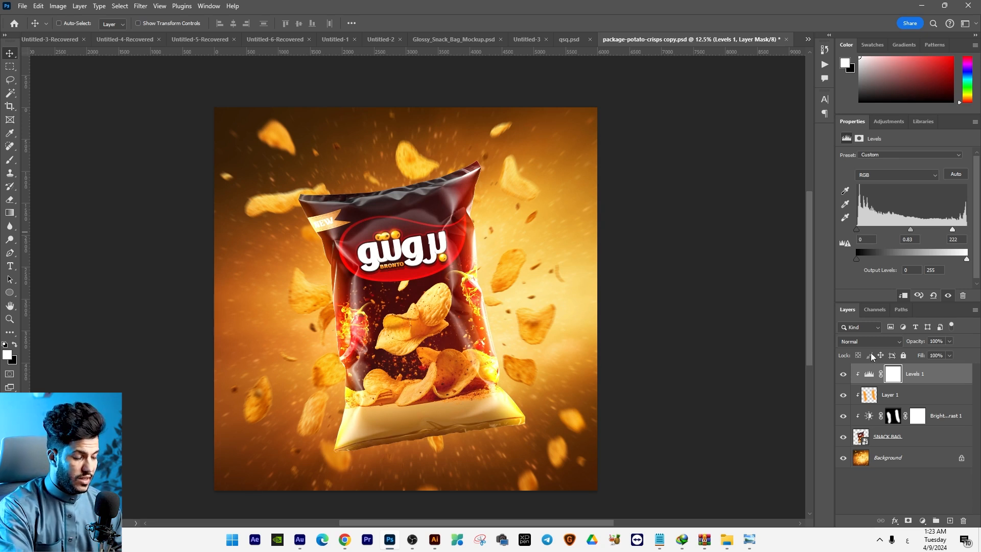
pyautogui.moveTo(911, 229); pyautogui.dragTo(955, 232)
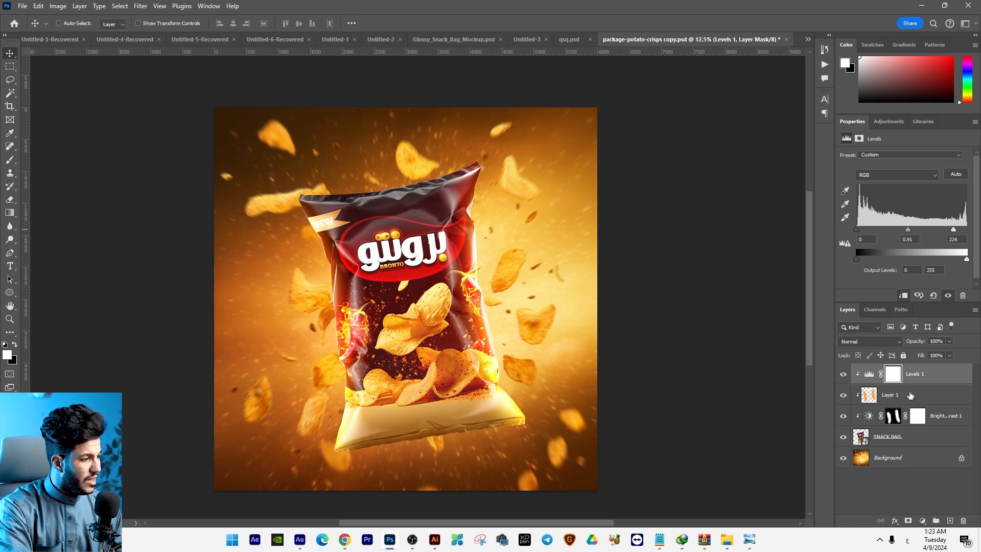
# Step: Reduce the Brightness/Contrast adjustment layer's opacity to about 82%
pyautogui.click(935, 423)
pyautogui.moveTo(939, 352); pyautogui.dragTo(937, 353)
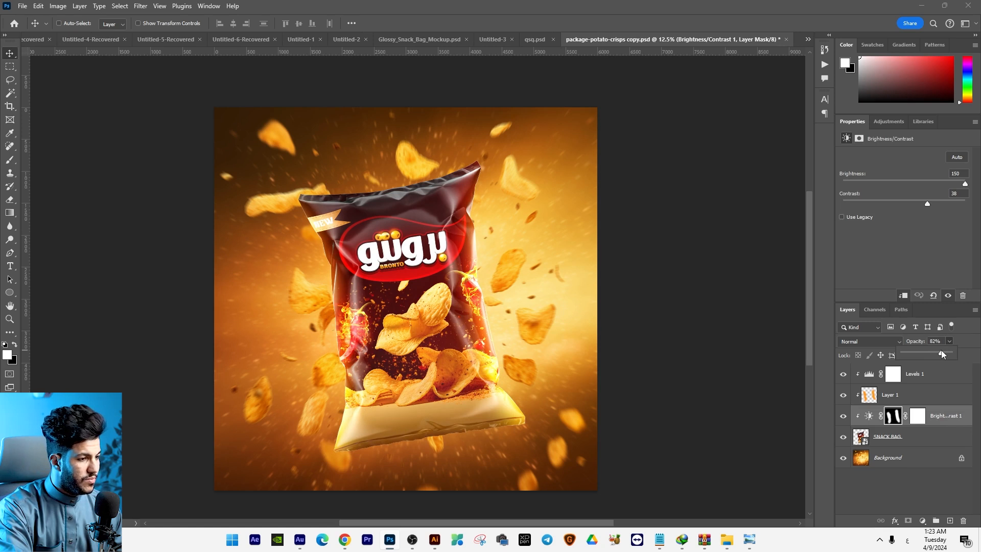
pyautogui.click(745, 249)
# Step: Merge the layers from Levels 1 down to SNACK BAG into a single layer
pyautogui.click(932, 380)
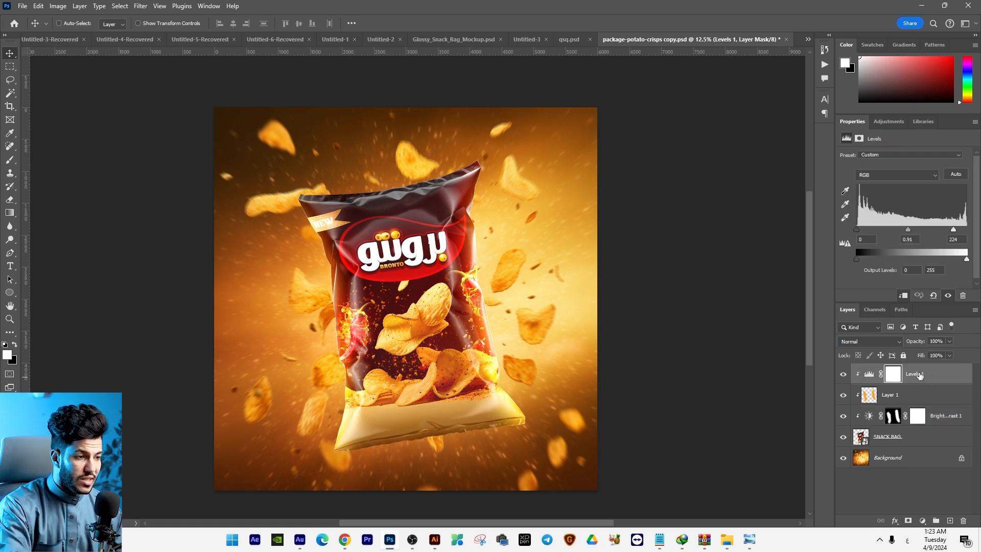
pyautogui.keyDown('shift'); pyautogui.click(905, 440); pyautogui.keyUp('shift')
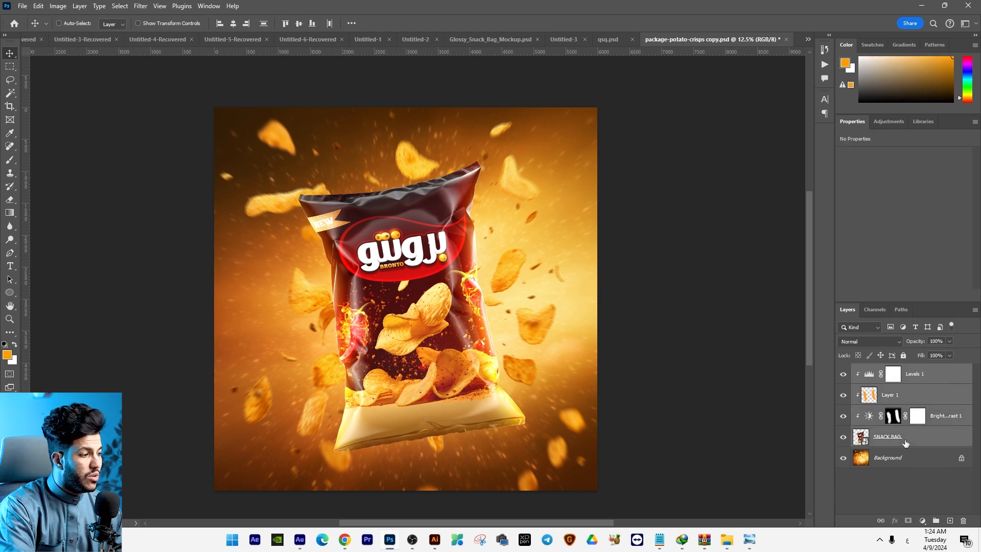
pyautogui.hotkey('ctrl', 'e')
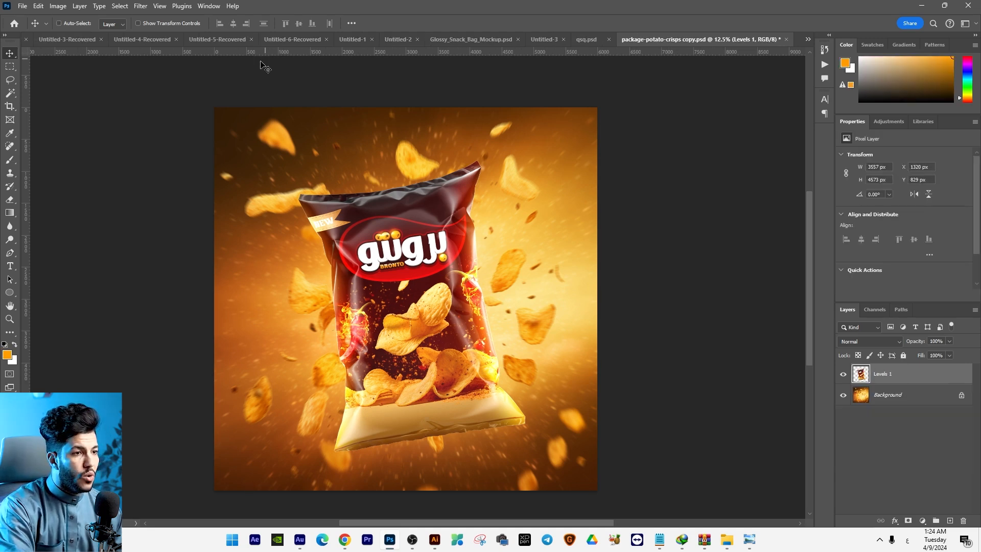
# Step: Try a Radial Blur with the Zoom method and Good quality on the merged bag layer, then undo it
pyautogui.click(141, 6)
pyautogui.moveTo(182, 123)
pyautogui.click(292, 190)
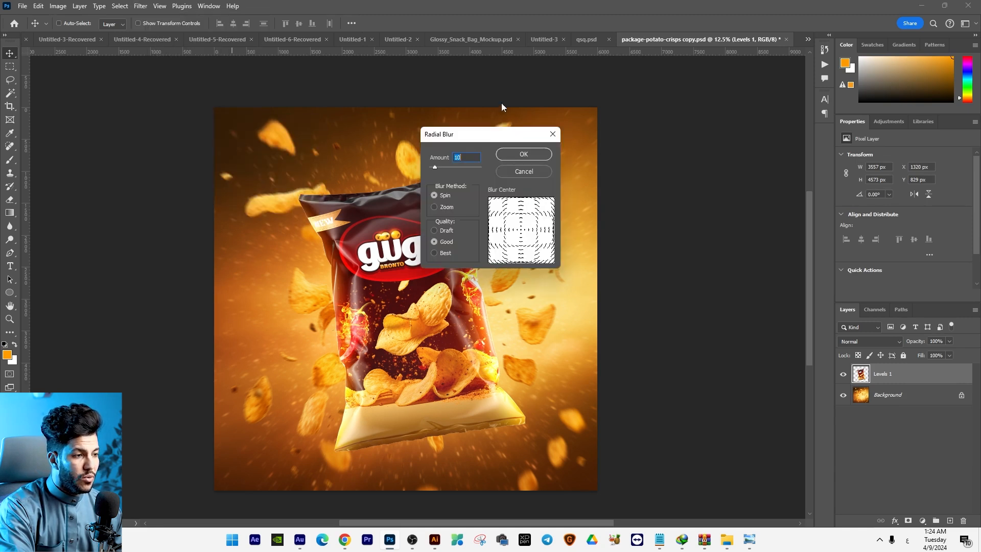
pyautogui.moveTo(480, 134); pyautogui.dragTo(648, 163)
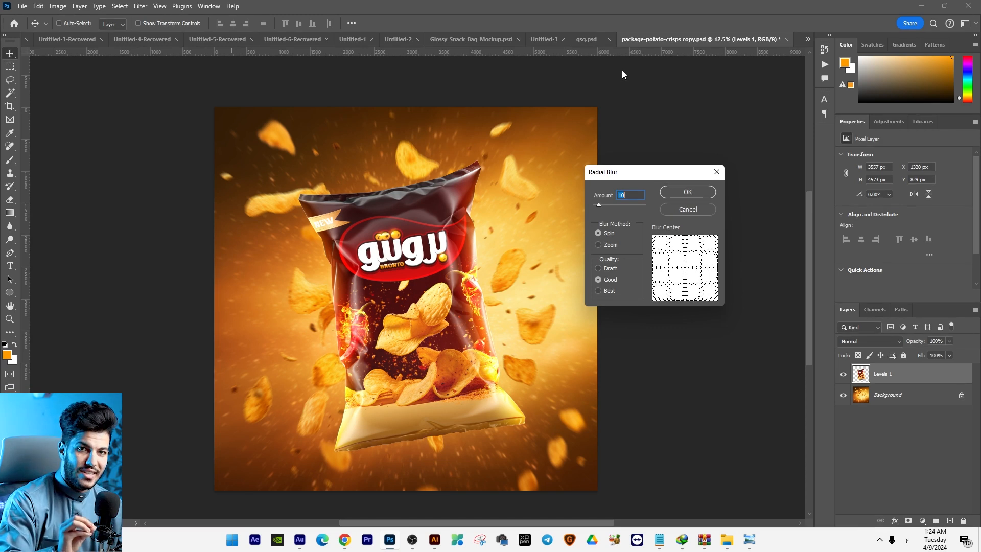
pyautogui.moveTo(619, 170); pyautogui.dragTo(552, 152)
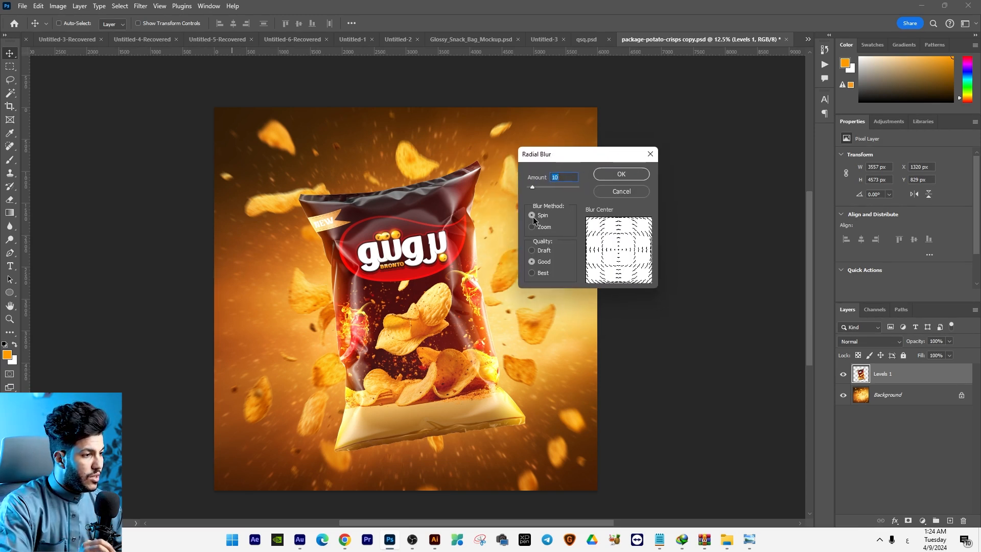
pyautogui.click(542, 227)
pyautogui.moveTo(618, 256); pyautogui.dragTo(614, 251)
pyautogui.moveTo(564, 177); pyautogui.dragTo(529, 178)
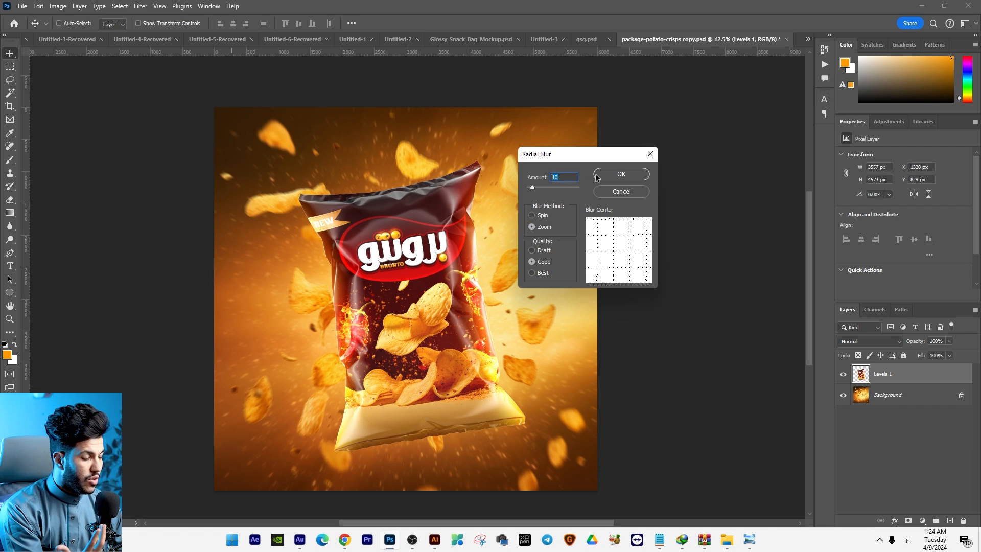
pyautogui.press('Return')
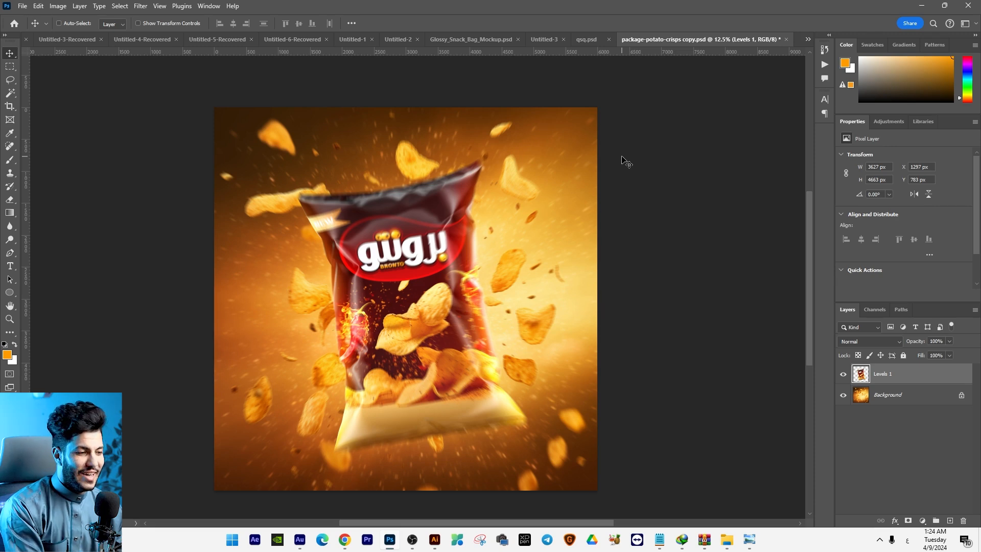
pyautogui.hotkey('ctrl', 'z')
# Step: Reapply Radial Blur to the unblurred bag layer, keeping the Zoom method and Good quality
pyautogui.click(140, 6)
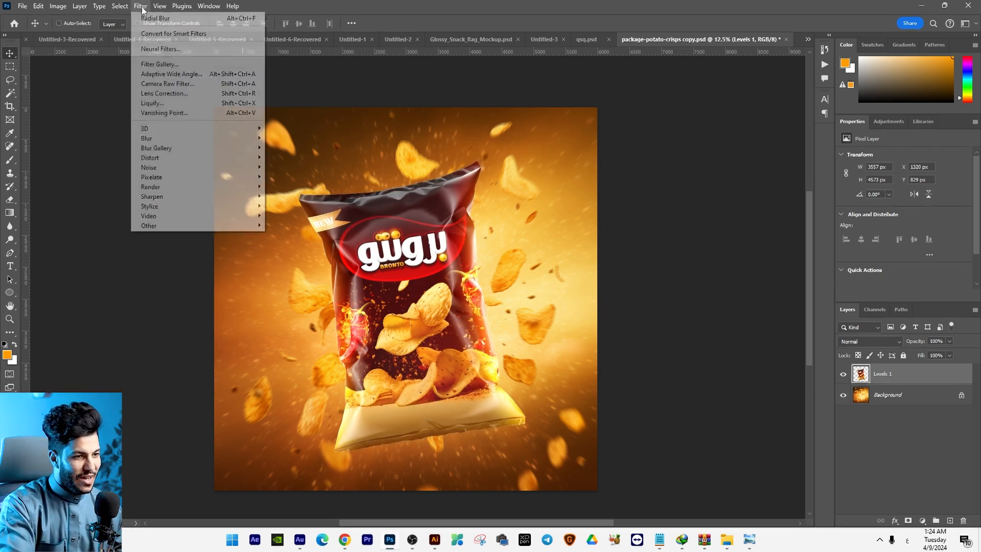
pyautogui.moveTo(154, 138)
pyautogui.click(288, 206)
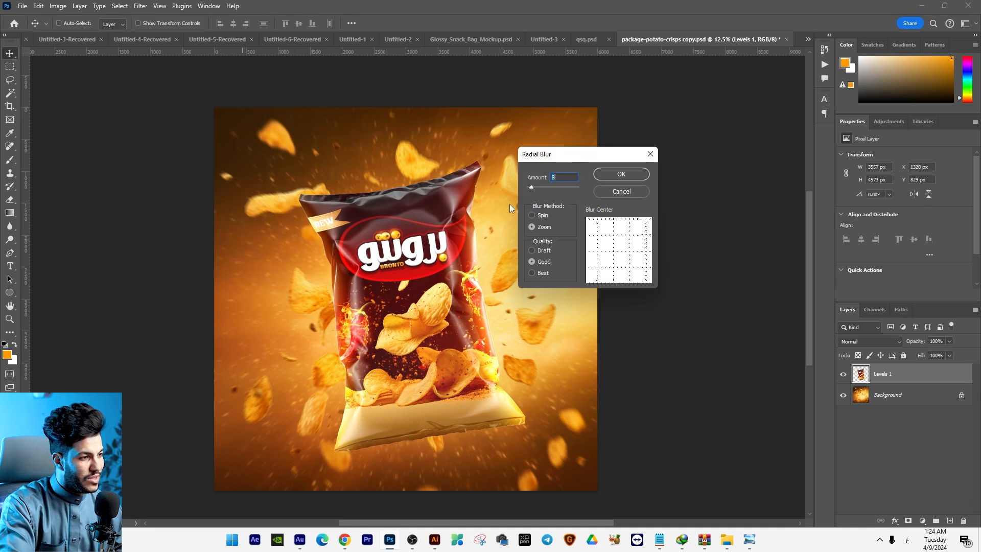
pyautogui.click(621, 180)
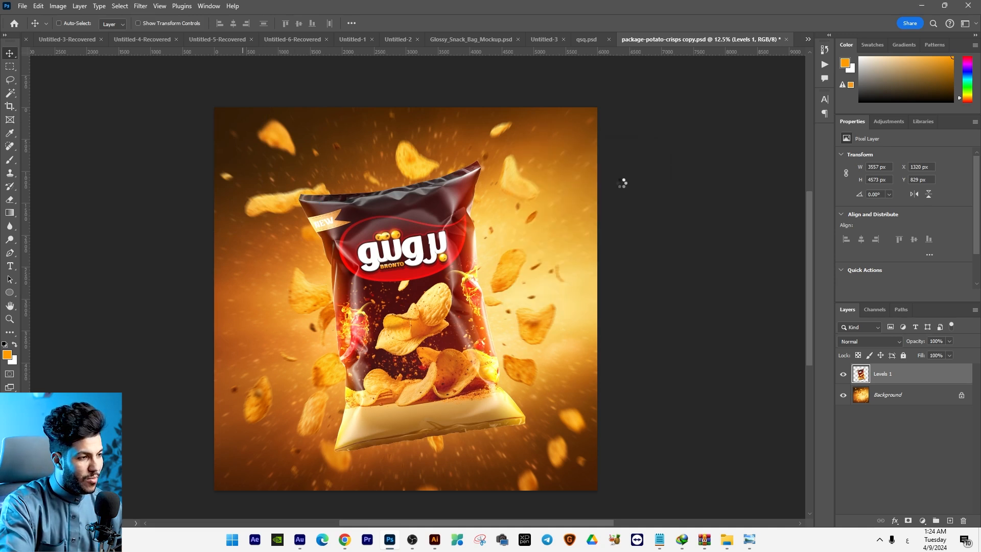